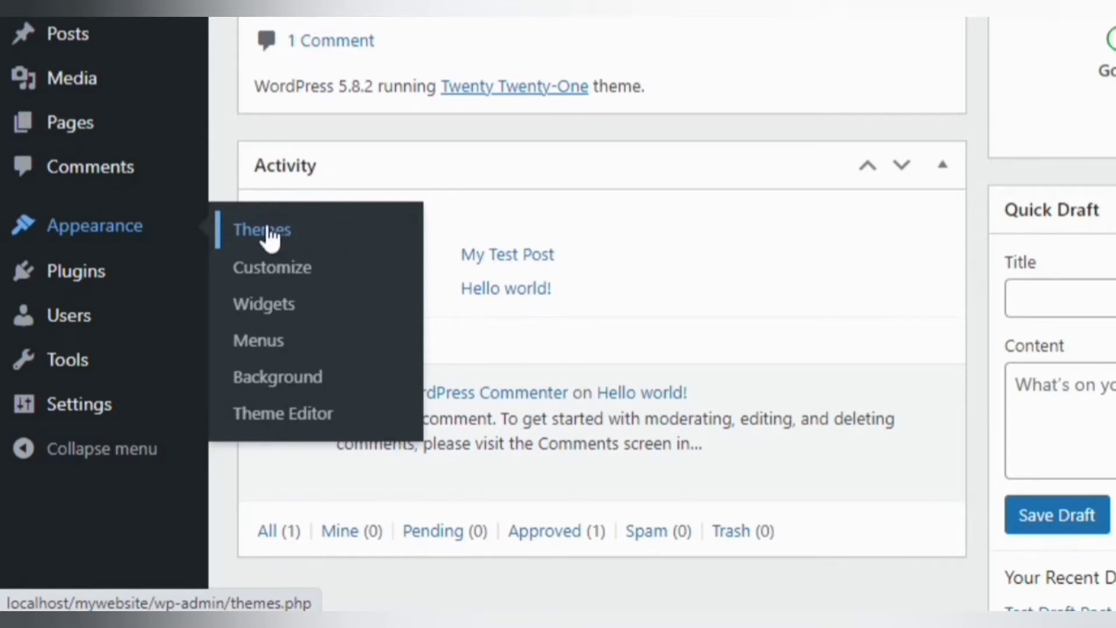
Step: Open the installed themes page and look over the Twenty Twenty-One, Twenty Nineteen and Twenty Twenty themes
{"action": "left_click", "coordinate": [268, 232]}
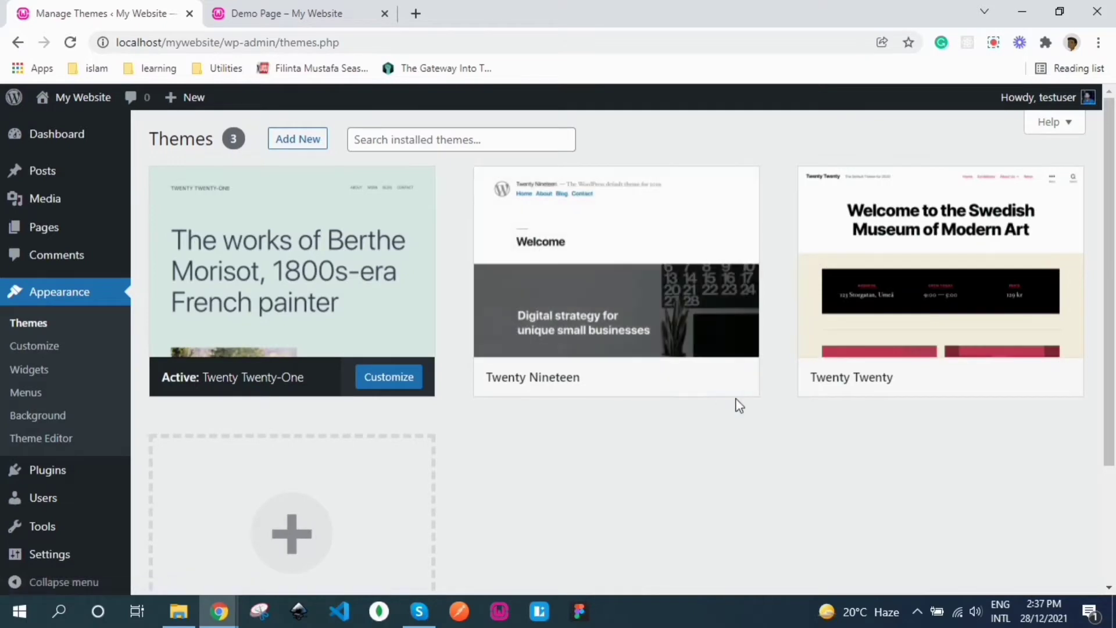
{"action": "mouse_move", "coordinate": [904, 312]}
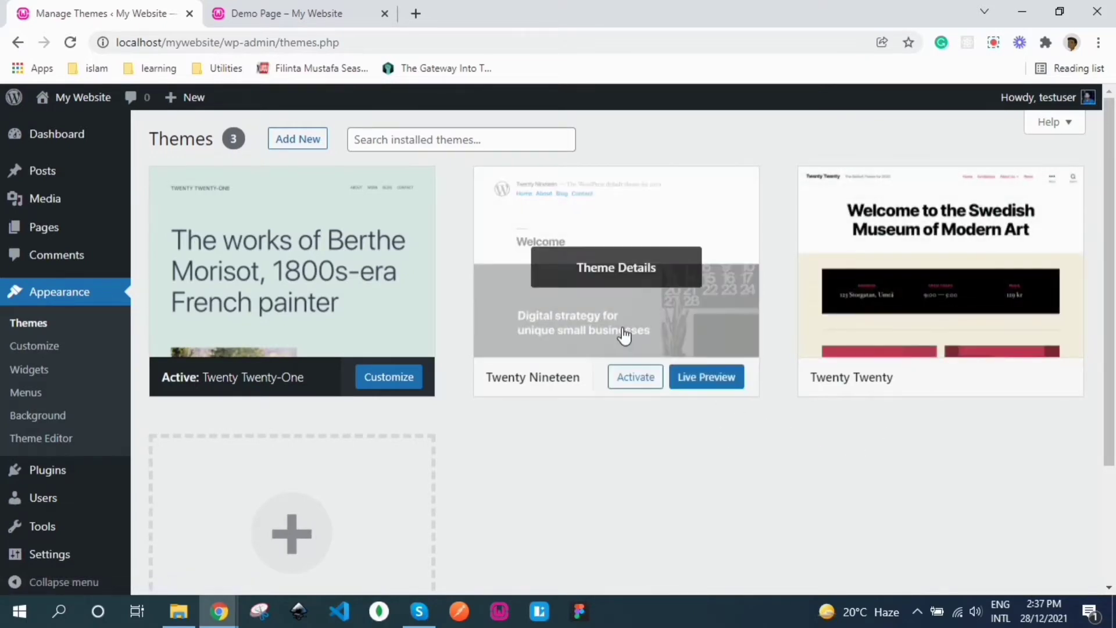
{"action": "mouse_move", "coordinate": [281, 331]}
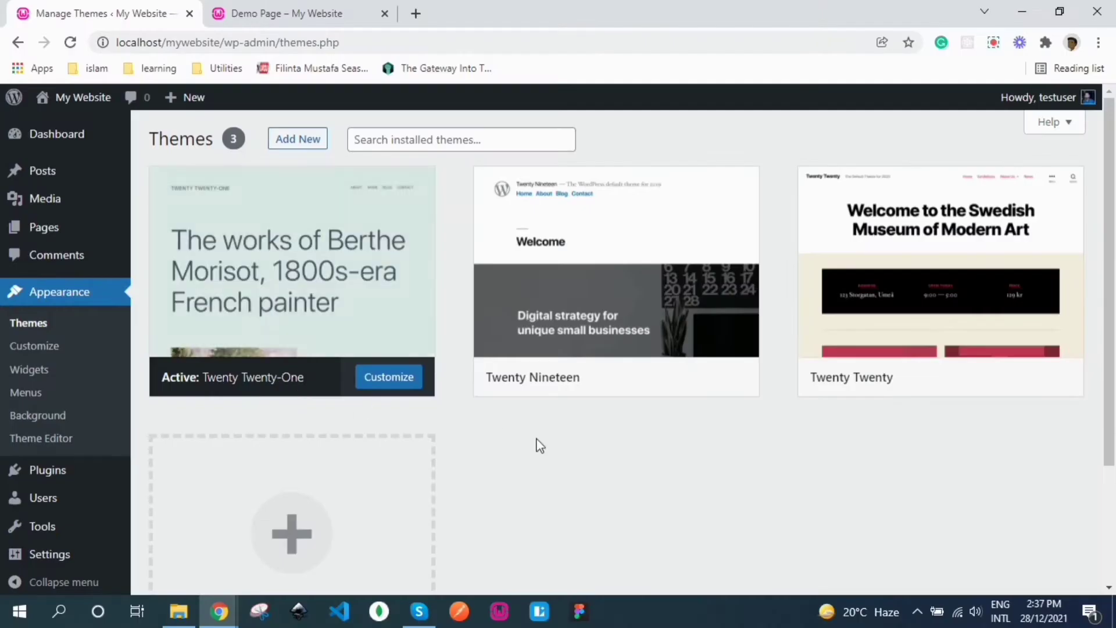
{"action": "mouse_move", "coordinate": [834, 297]}
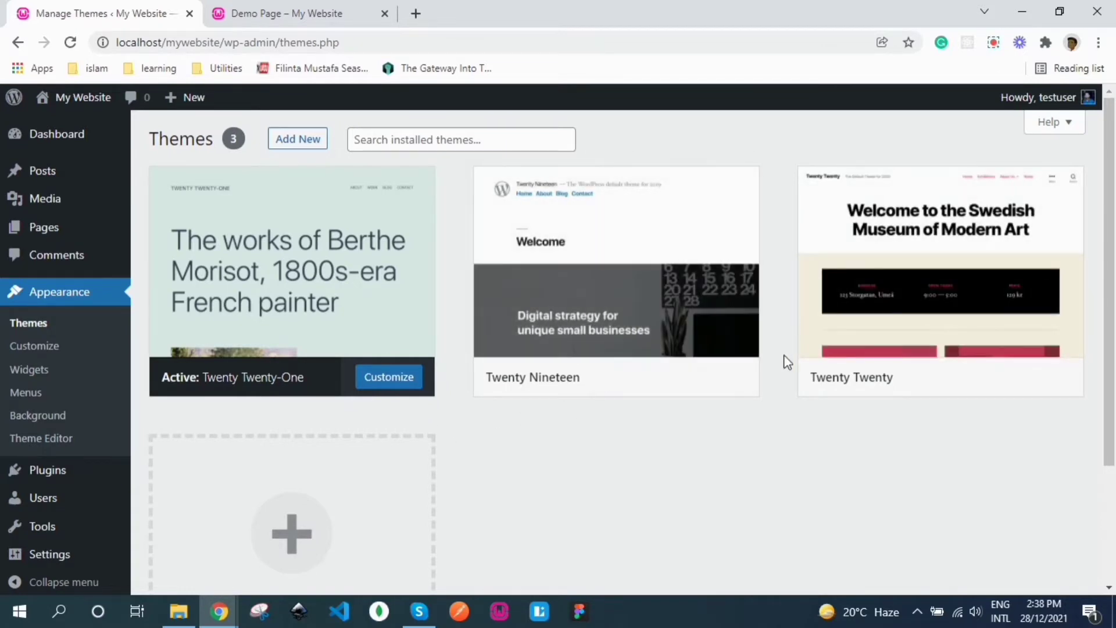
{"action": "mouse_move", "coordinate": [906, 253]}
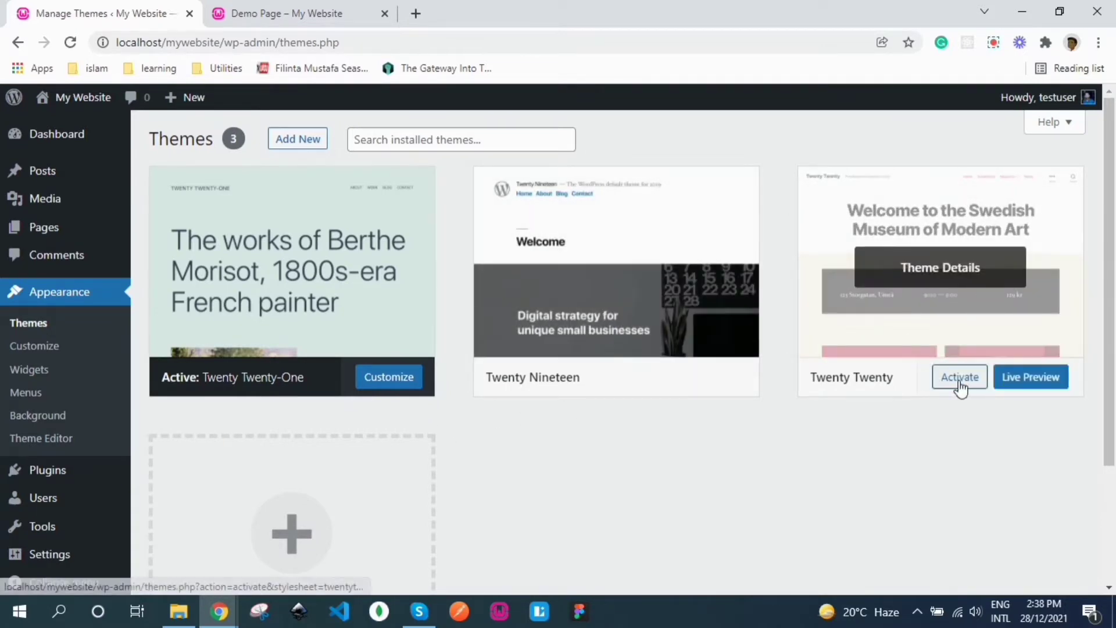
{"action": "mouse_move", "coordinate": [637, 383]}
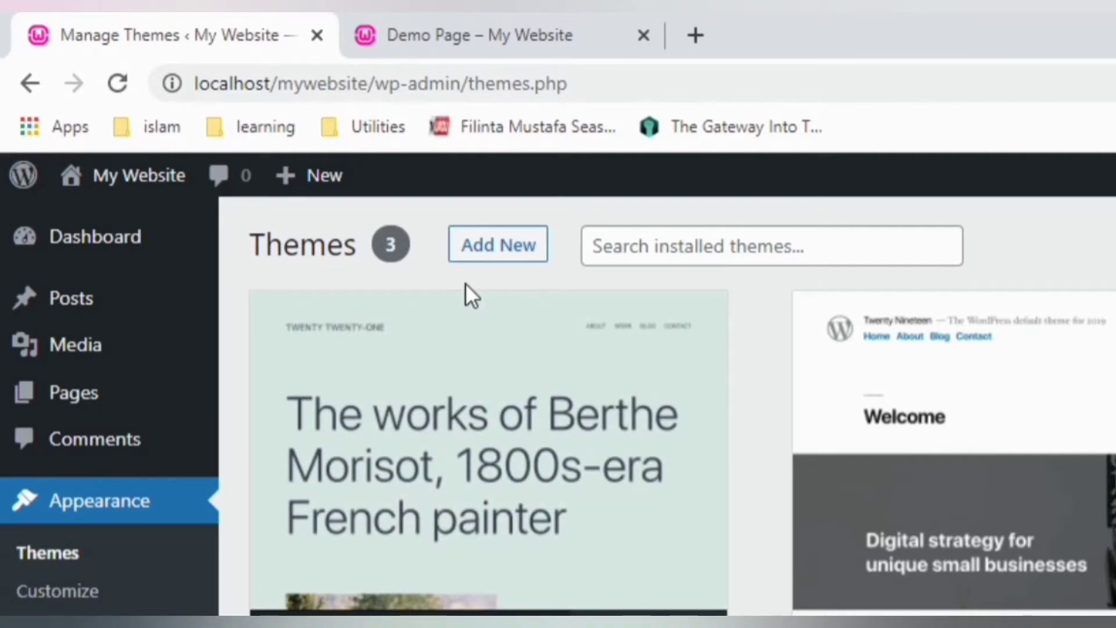
Step: Go to adding a new theme, browse the popular ones and open the details and preview of Astra
{"action": "left_click", "coordinate": [473, 247]}
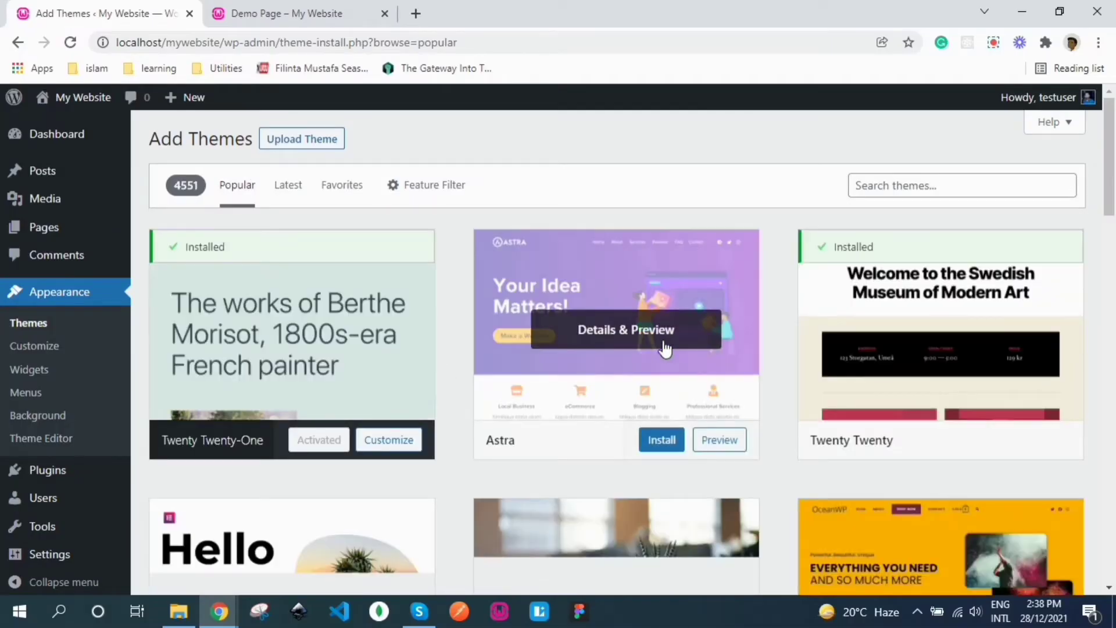
{"action": "left_click_drag", "start_coordinate": [1113, 203], "coordinate": [1113, 294]}
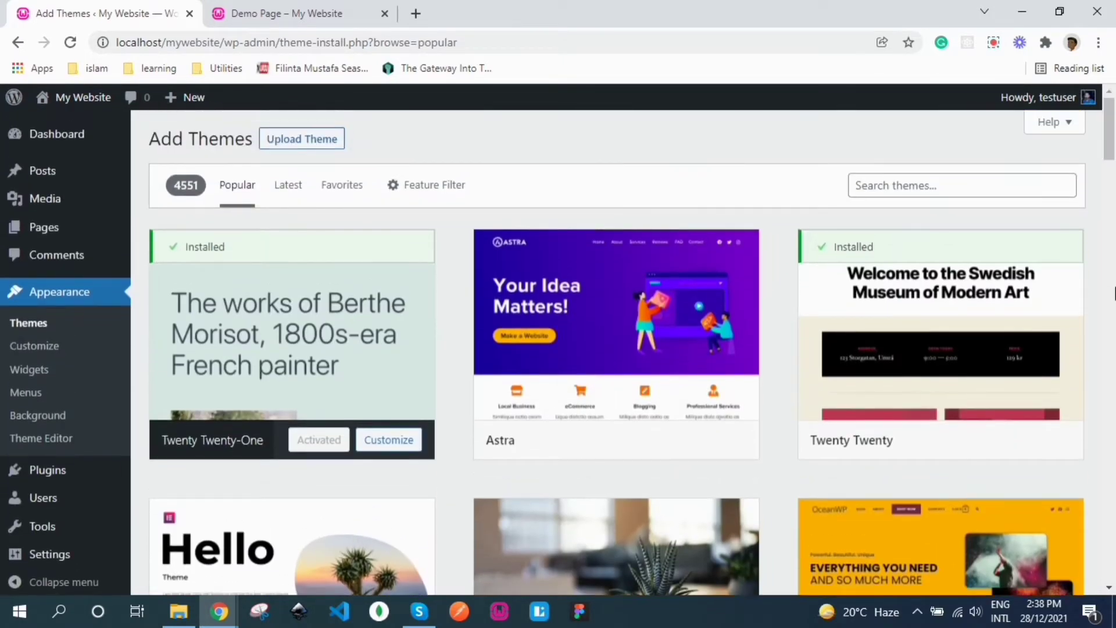
{"action": "mouse_move", "coordinate": [668, 329]}
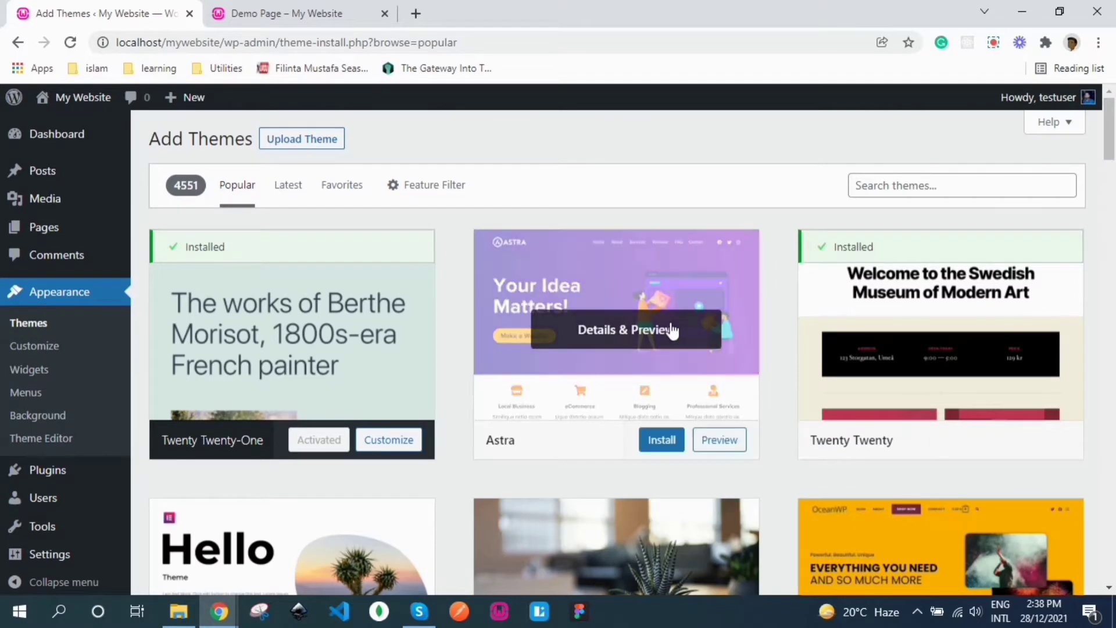
{"action": "left_click", "coordinate": [588, 334]}
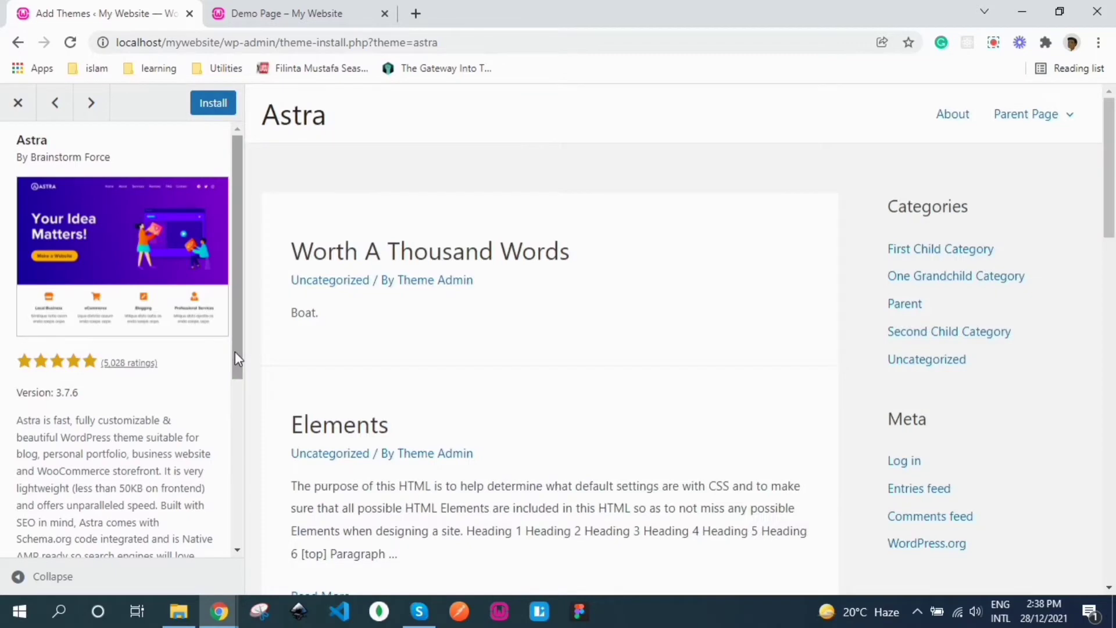
Step: Install the Astra theme from its preview and activate it
{"action": "left_click_drag", "start_coordinate": [235, 351], "coordinate": [219, 326]}
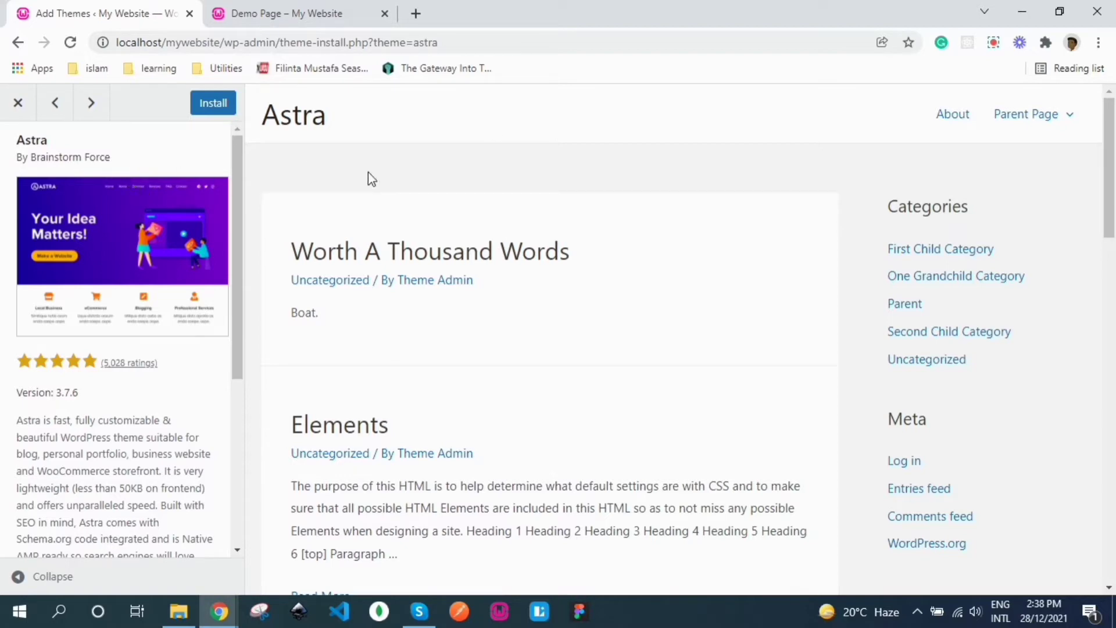
{"action": "left_click_drag", "start_coordinate": [1110, 188], "coordinate": [1110, 116]}
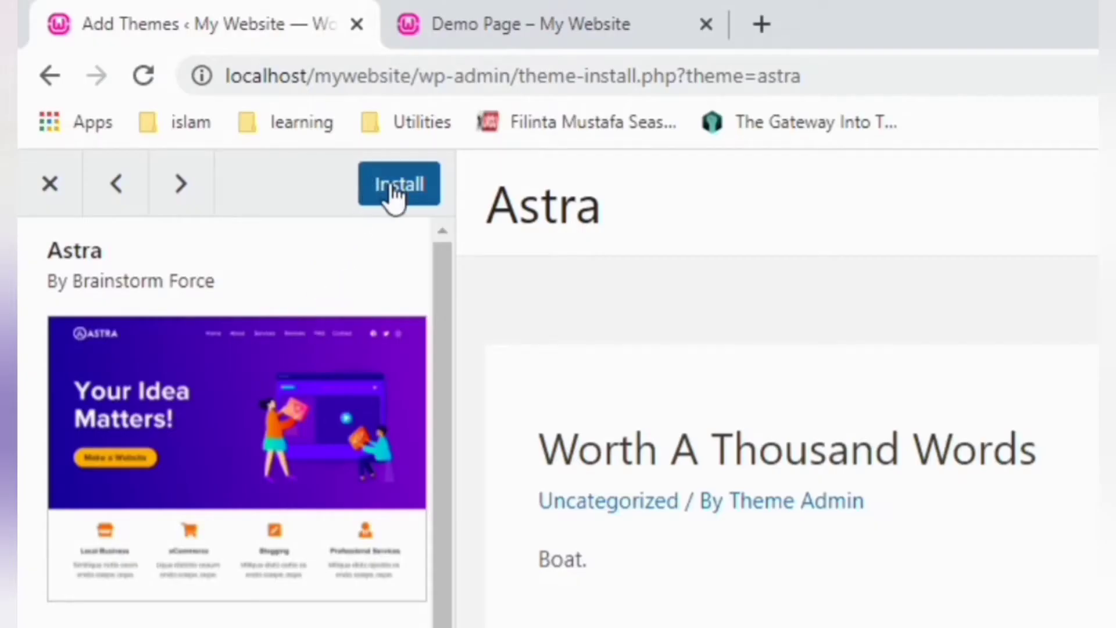
{"action": "left_click", "coordinate": [391, 191]}
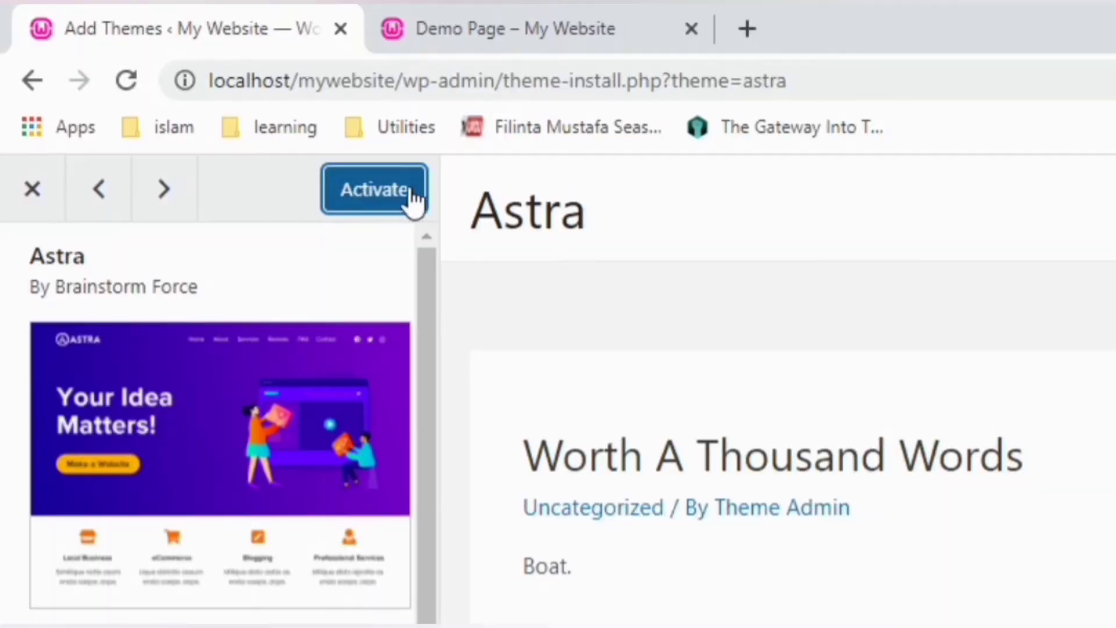
{"action": "left_click", "coordinate": [378, 190]}
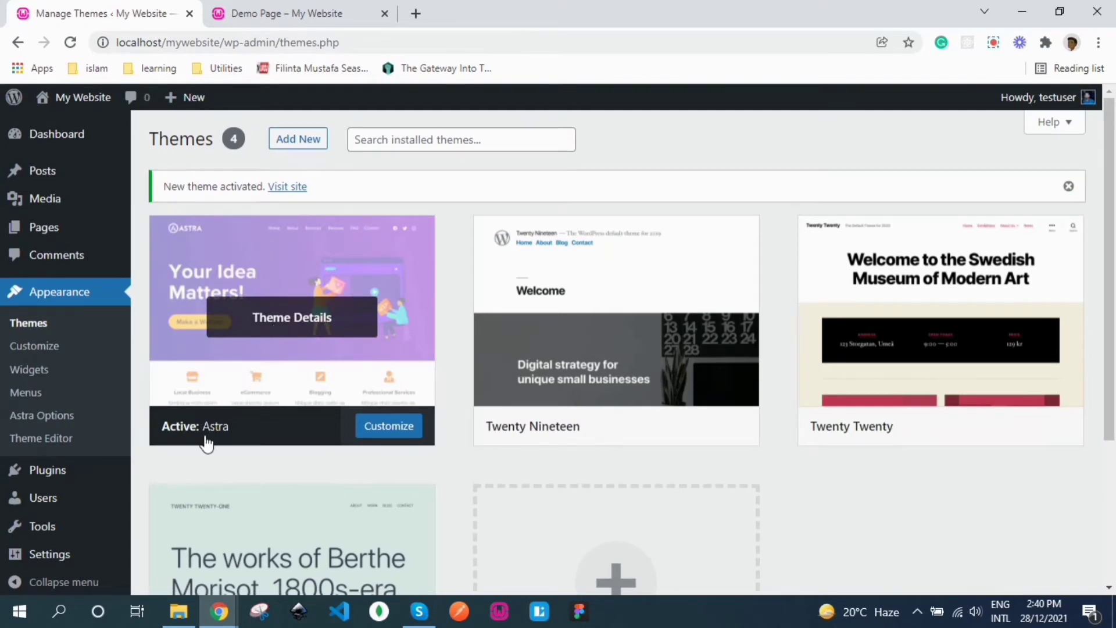
Step: View the site with the Astra theme in a new browser tab, then return to the themes page
{"action": "right_click", "coordinate": [290, 189]}
{"action": "left_click", "coordinate": [349, 194]}
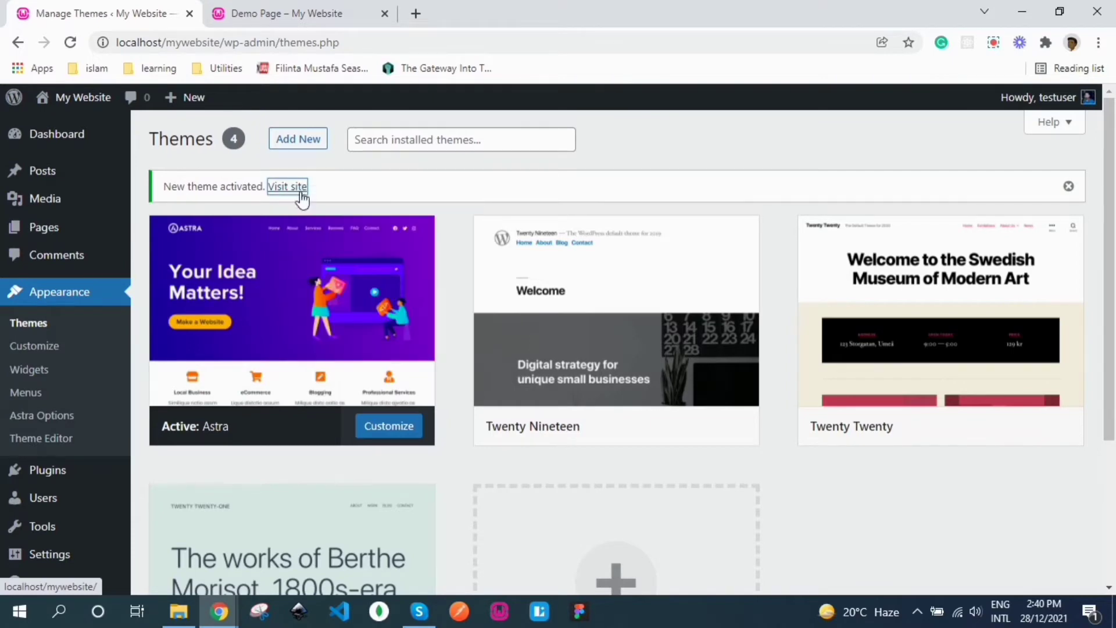
{"action": "left_click", "coordinate": [424, 13]}
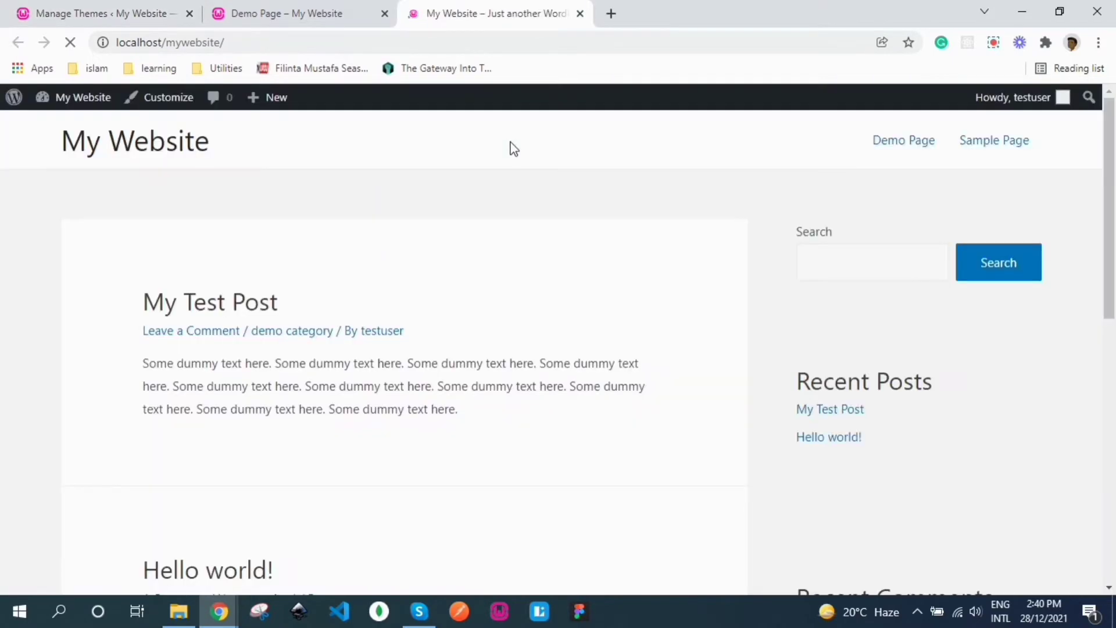
{"action": "left_click_drag", "start_coordinate": [1110, 237], "coordinate": [1110, 196]}
{"action": "left_click", "coordinate": [96, 7]}
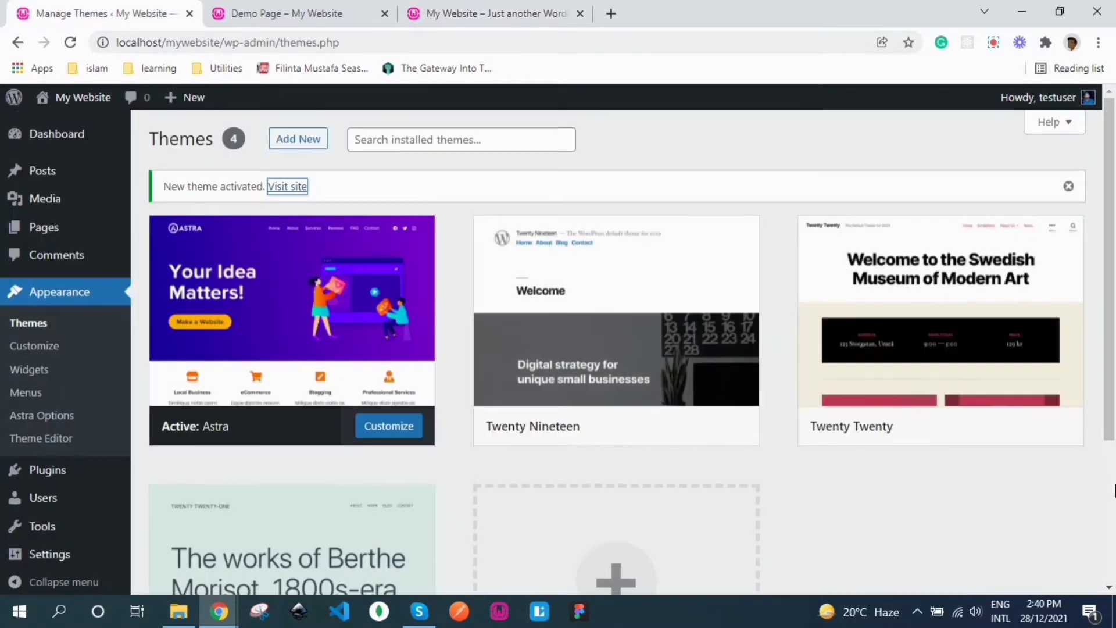
Step: Open the Astra Options page and review its customizer links and the additional Astra Pro options
{"action": "scroll", "coordinate": [1112, 189], "scroll_direction": "down", "scroll_amount": 4}
{"action": "scroll", "coordinate": [1113, 189], "scroll_direction": "up", "scroll_amount": 4}
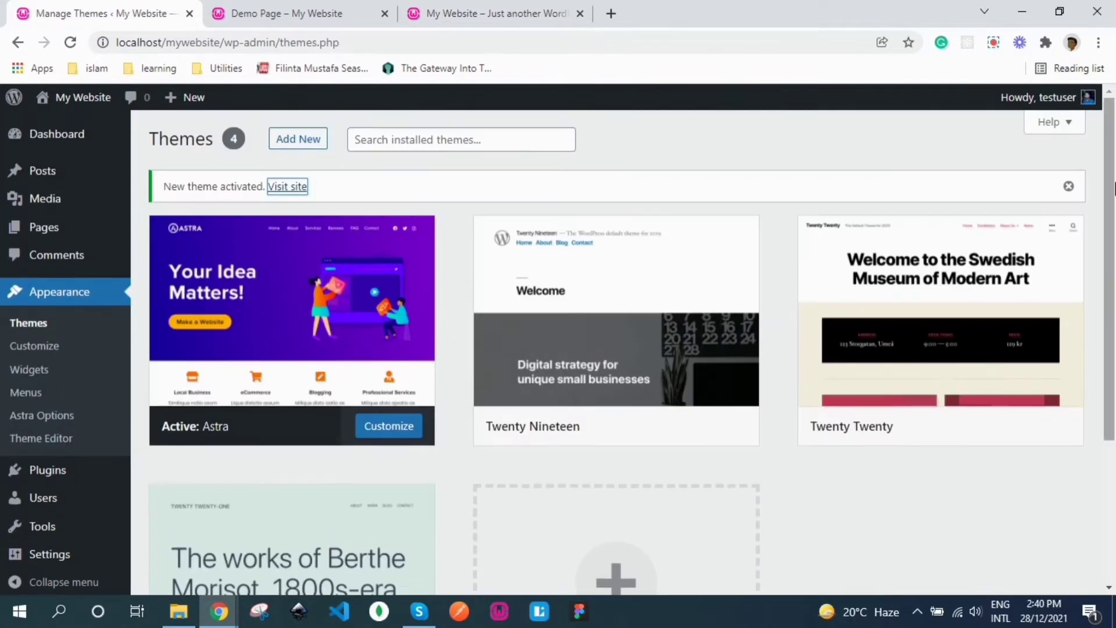
{"action": "left_click", "coordinate": [789, 121]}
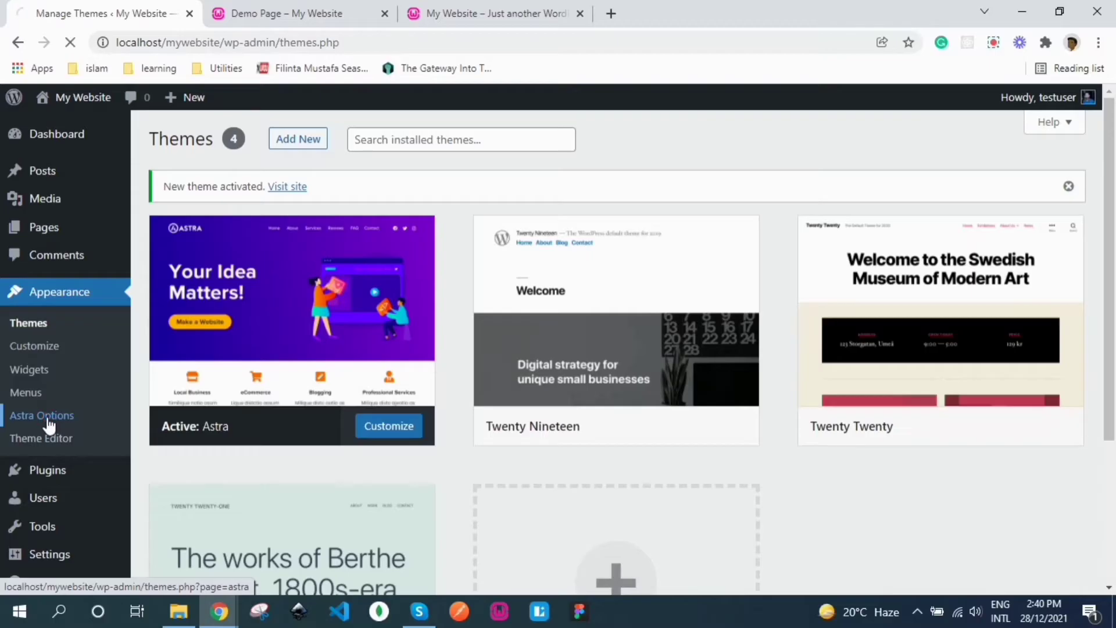
{"action": "left_click", "coordinate": [98, 358]}
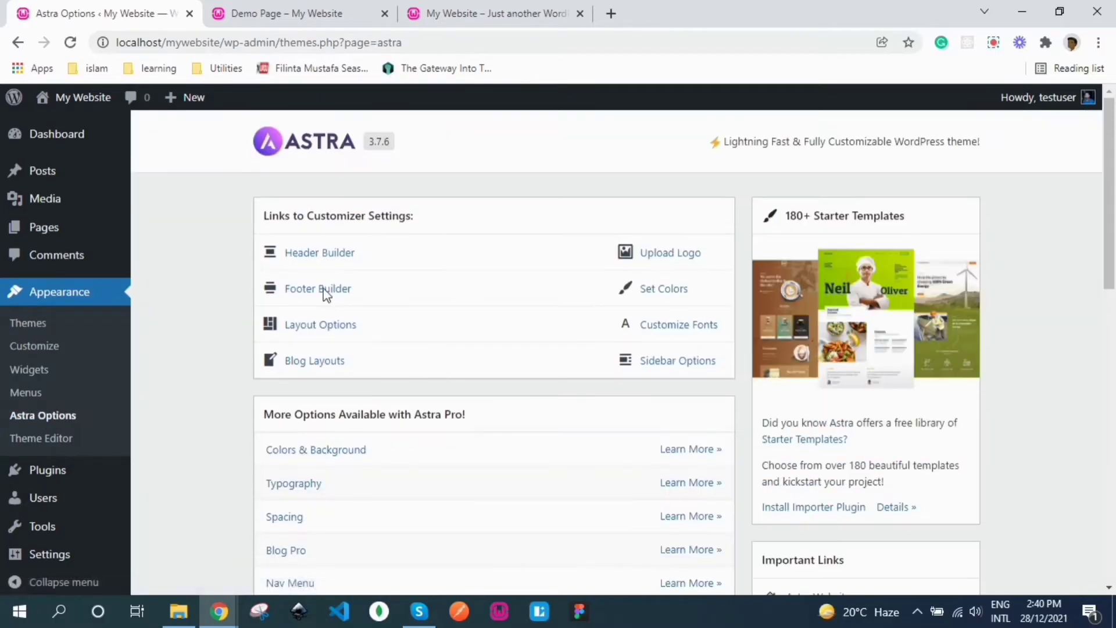
{"action": "left_click_drag", "start_coordinate": [1110, 267], "coordinate": [1113, 414]}
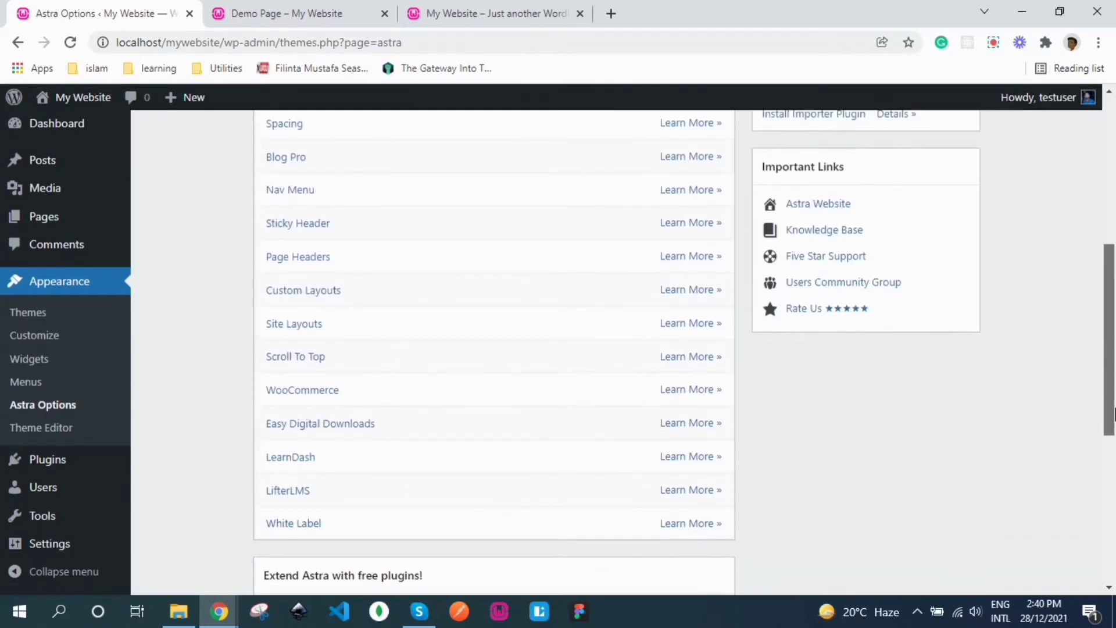
{"action": "scroll", "coordinate": [748, 283], "scroll_direction": "up", "scroll_amount": 7}
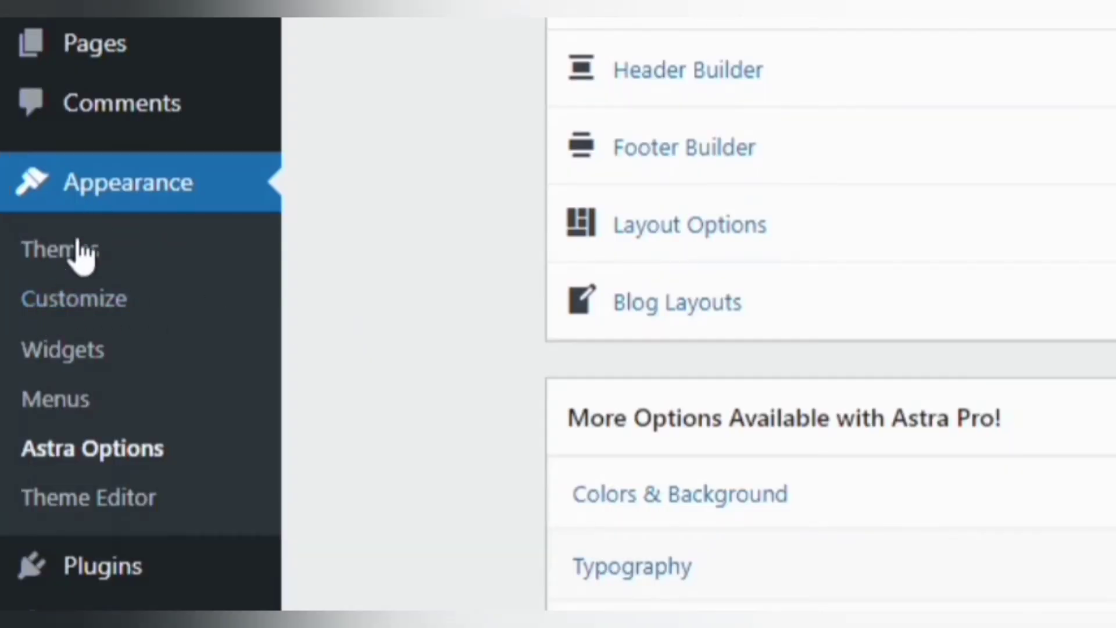
Step: Open the site customizer and look through its sections, including the Global settings
{"action": "left_click", "coordinate": [88, 311]}
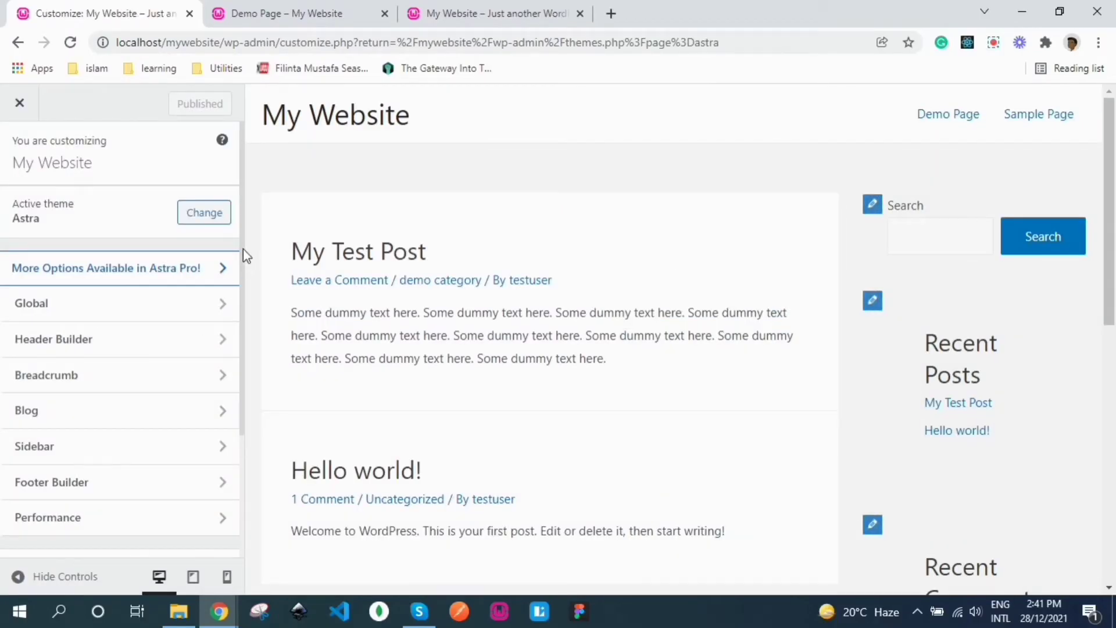
{"action": "mouse_move", "coordinate": [244, 250]}
{"action": "left_mouse_down"}
{"action": "mouse_move", "coordinate": [242, 394]}
{"action": "mouse_move", "coordinate": [247, 245]}
{"action": "left_mouse_up"}
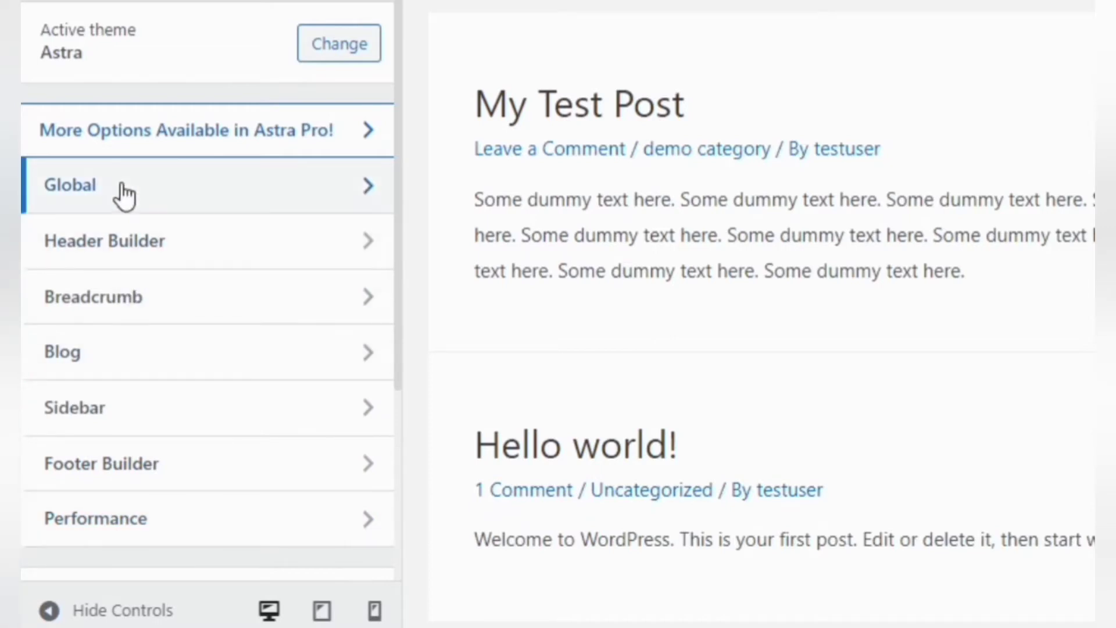
{"action": "left_click", "coordinate": [123, 191]}
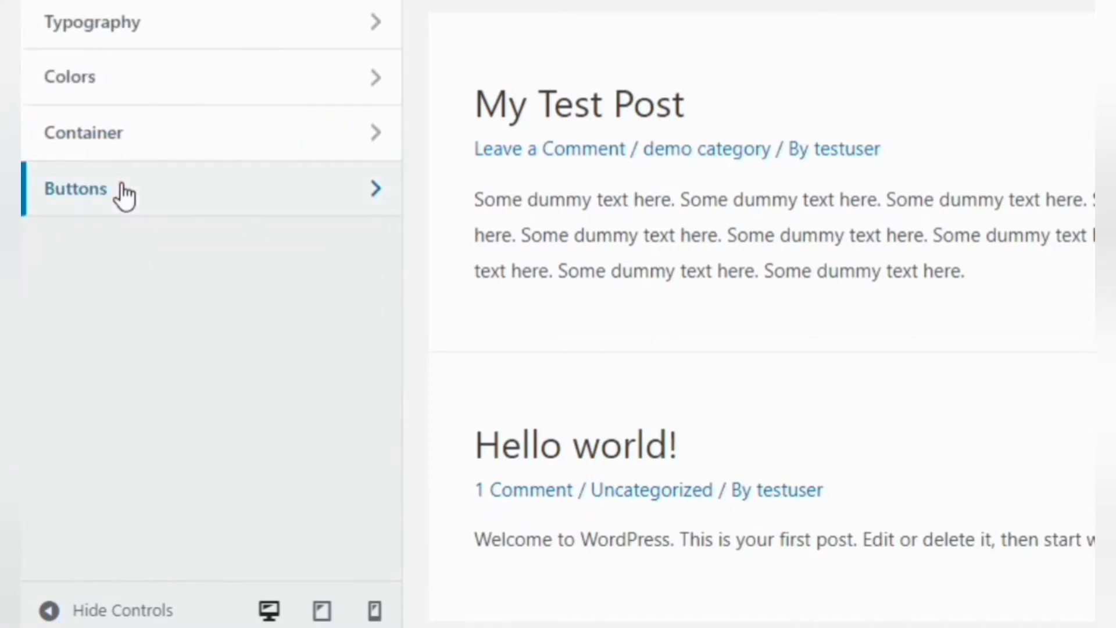
{"action": "left_click", "coordinate": [46, 1]}
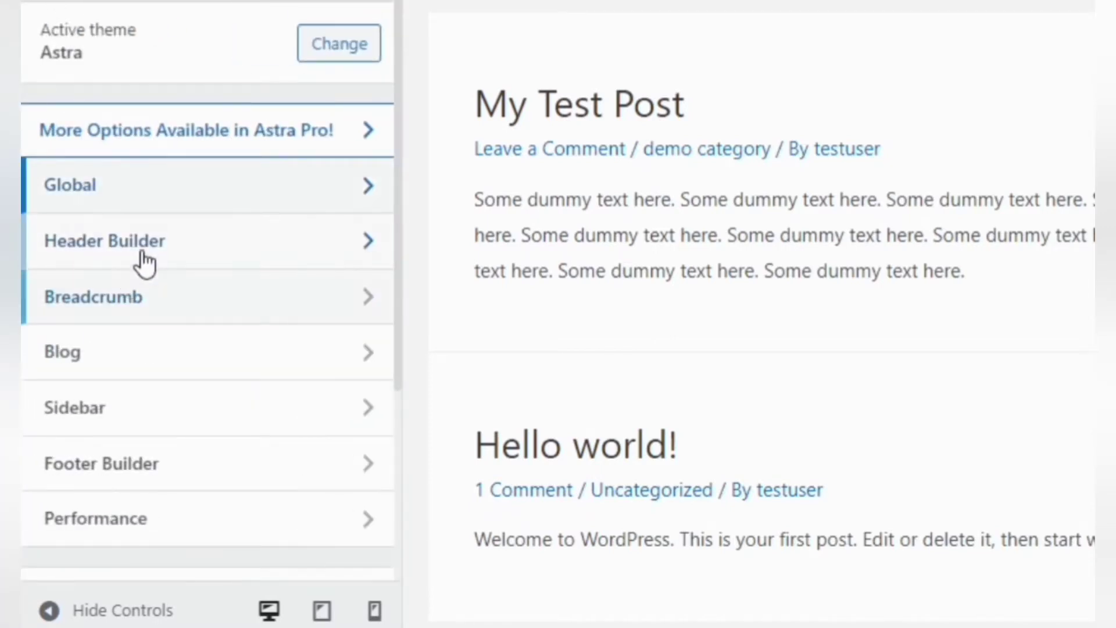
{"action": "left_click_drag", "start_coordinate": [398, 339], "coordinate": [402, 547]}
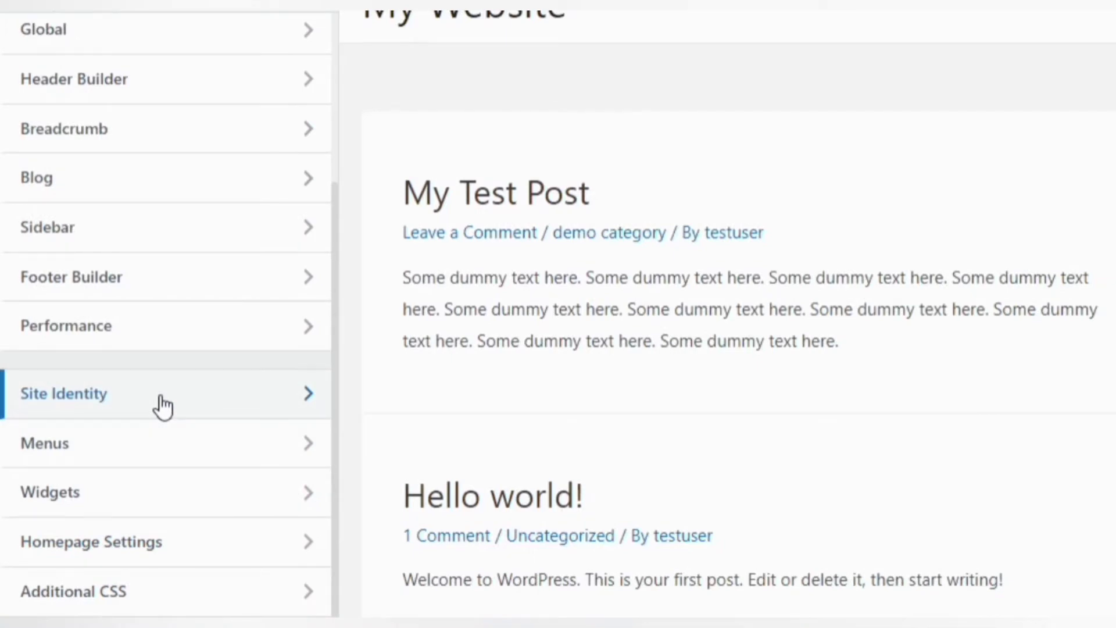
Step: Open the Site Title & Logo settings within the customizer's Site Identity section
{"action": "left_click", "coordinate": [162, 404]}
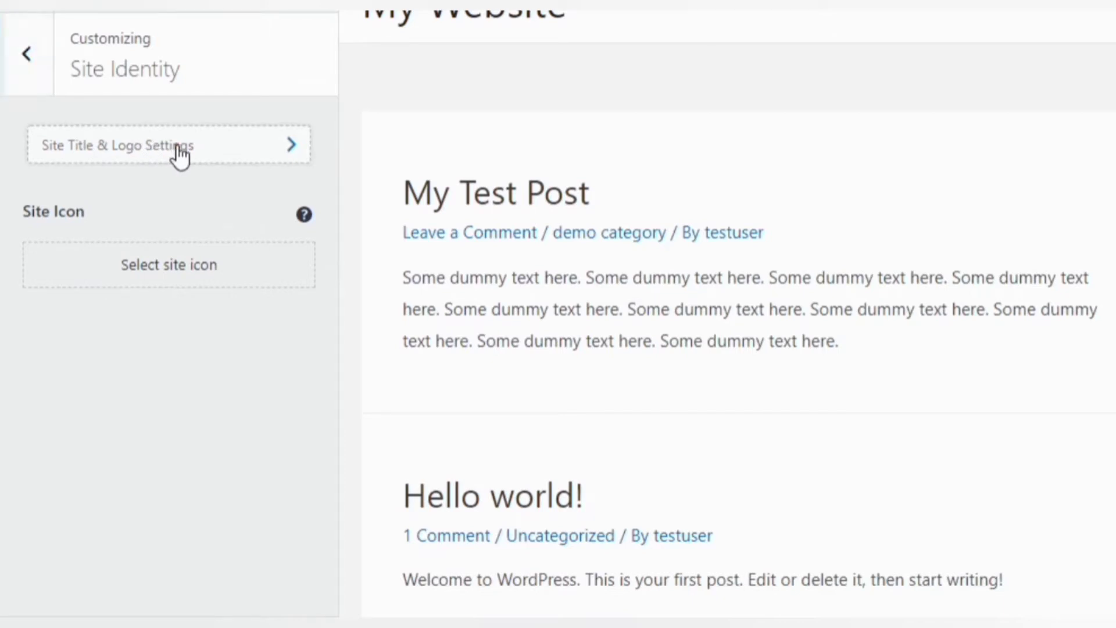
{"action": "left_click", "coordinate": [177, 145]}
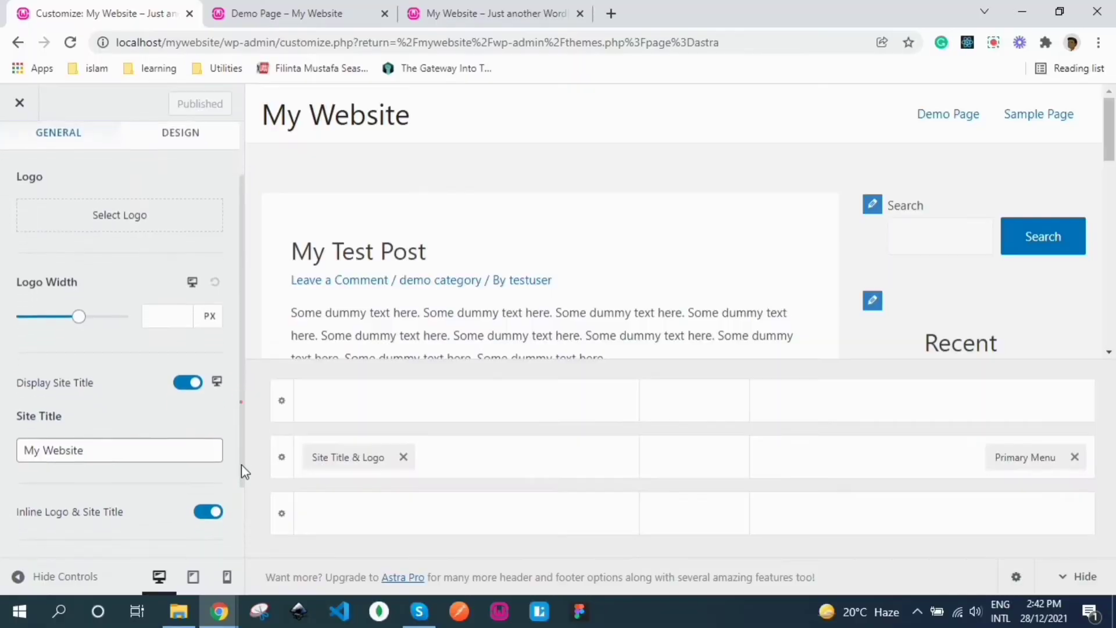
{"action": "scroll", "coordinate": [241, 464], "scroll_direction": "down", "scroll_amount": 2}
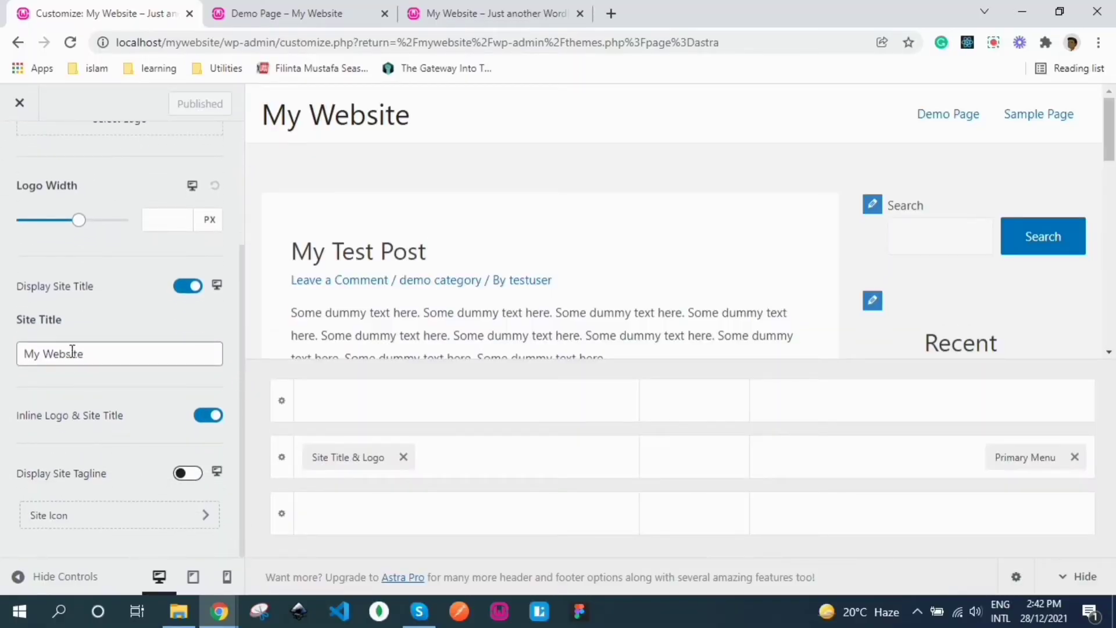
Step: Replace the site title with "Test Website"
{"action": "left_click", "coordinate": [95, 353]}
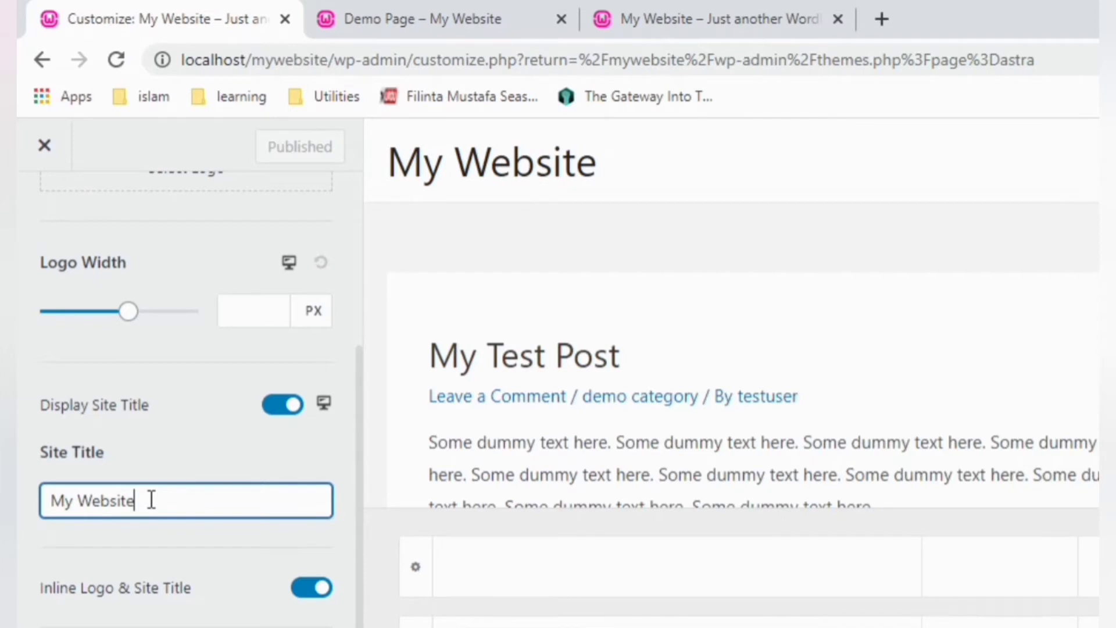
{"action": "key", "text": "BackSpace"}
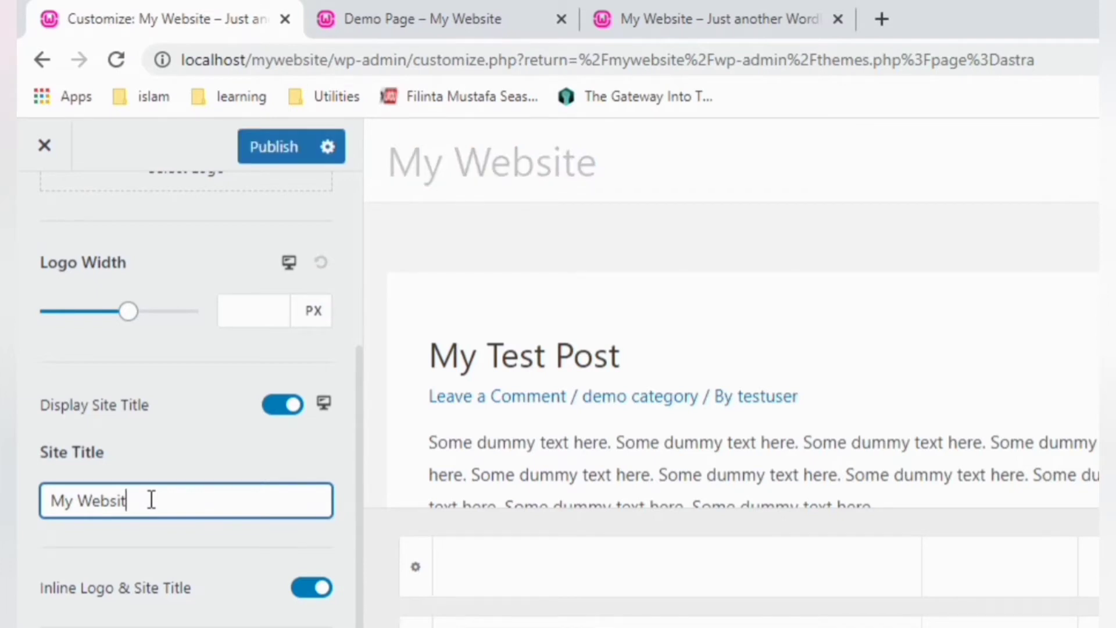
{"action": "key", "text": "BackSpace"}
{"action": "key", "text": "BackSpace"}
{"action": "key", "text": "BackSpace"}
{"action": "key", "text": "BackSpace"}
{"action": "key", "text": "BackSpace"}
{"action": "key", "text": "BackSpace"}
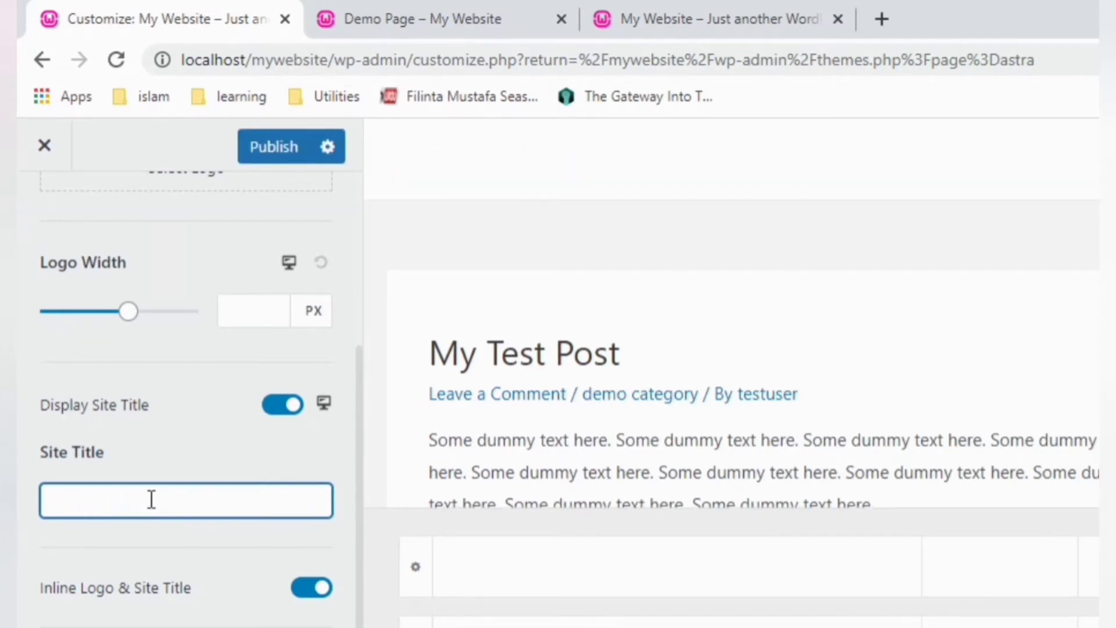
{"action": "type", "text": "Test "}
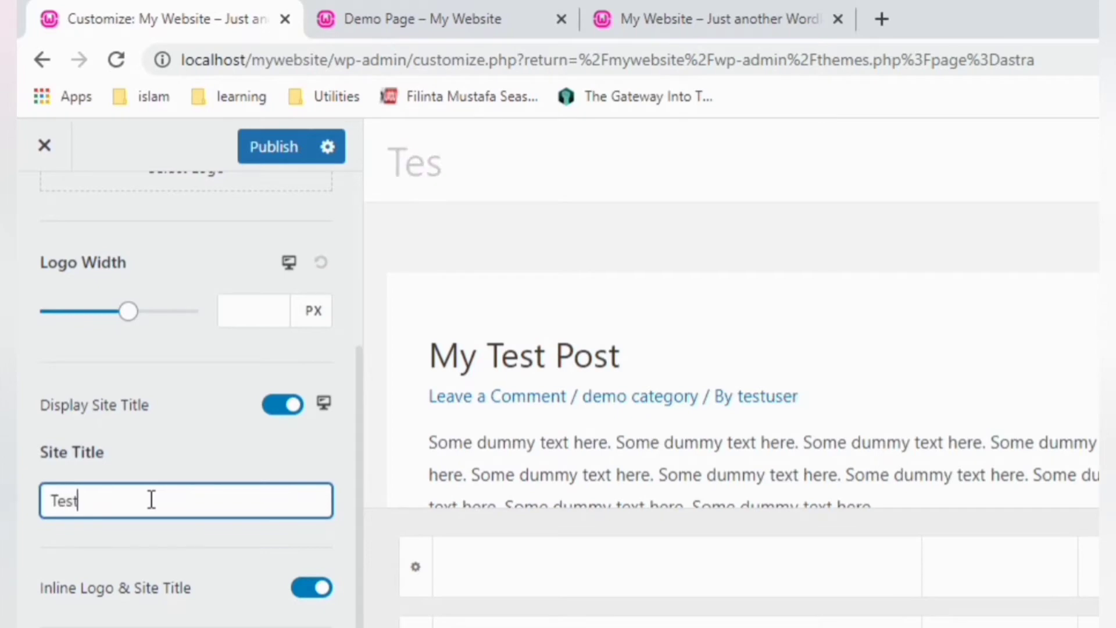
{"action": "type", "text": "Website"}
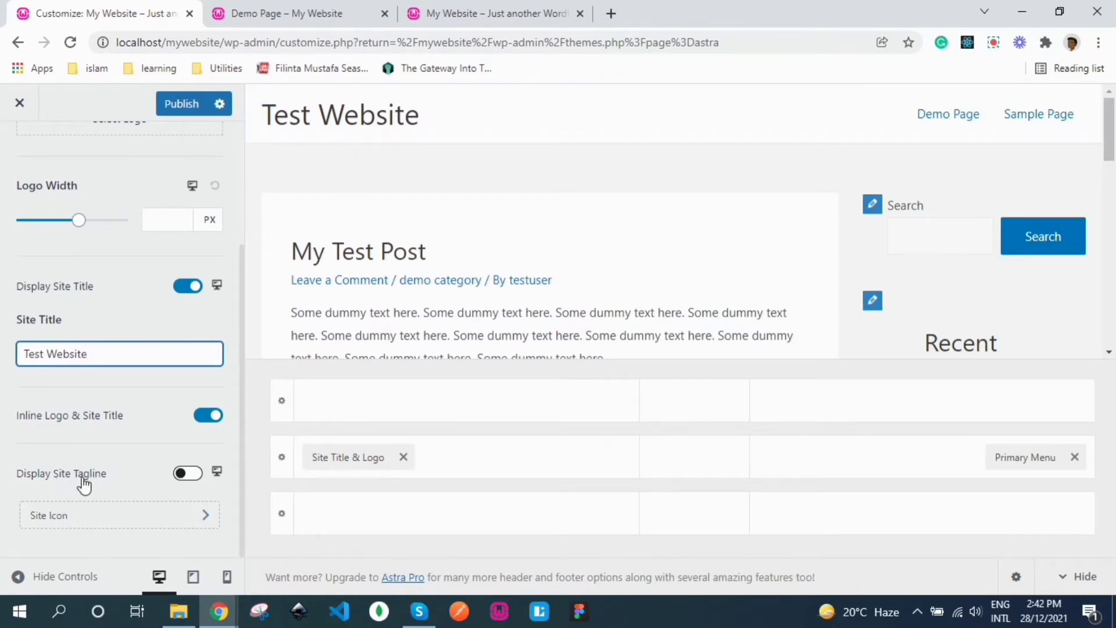
Step: Turn on the site tagline display beneath the site title and publish the site identity changes
{"action": "left_click", "coordinate": [189, 475]}
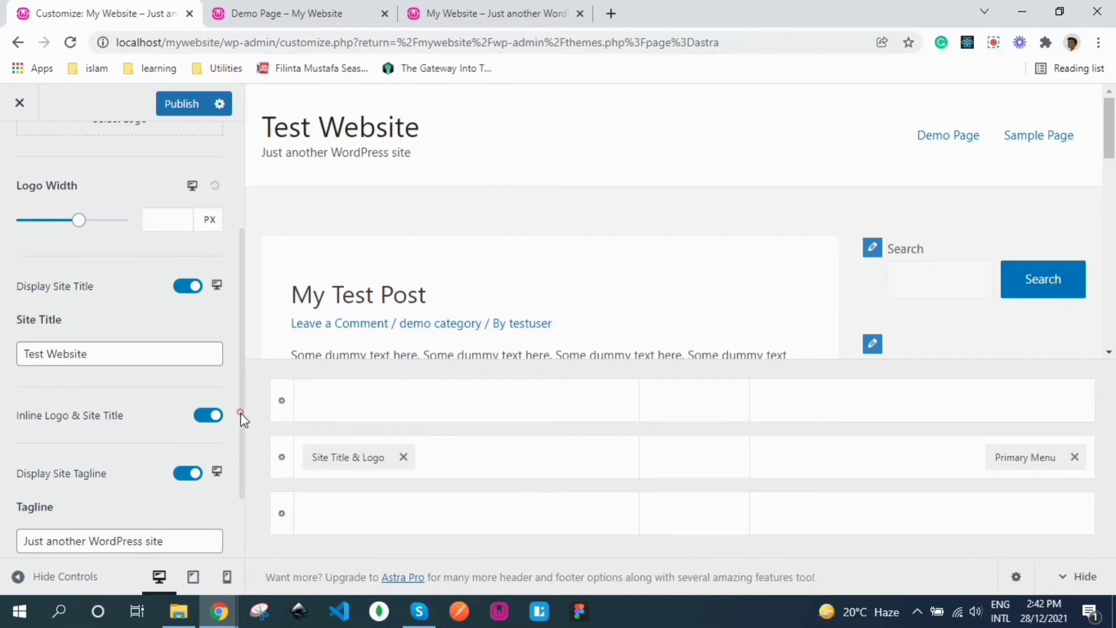
{"action": "left_click_drag", "start_coordinate": [242, 417], "coordinate": [242, 489]}
{"action": "left_click_drag", "start_coordinate": [178, 450], "coordinate": [24, 449]}
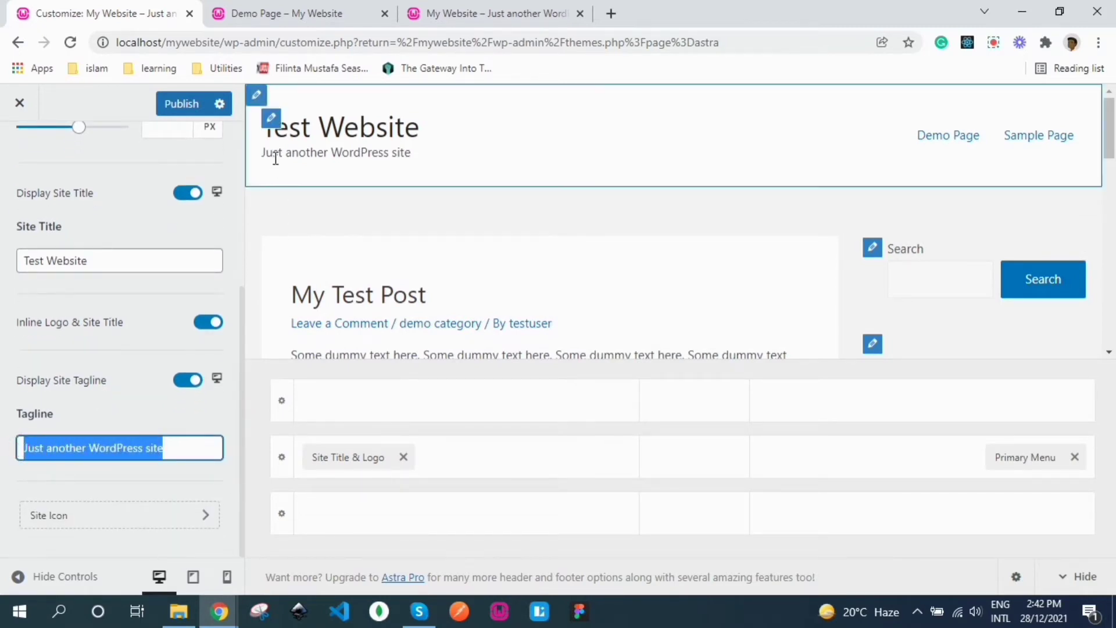
{"action": "left_click_drag", "start_coordinate": [242, 424], "coordinate": [243, 253]}
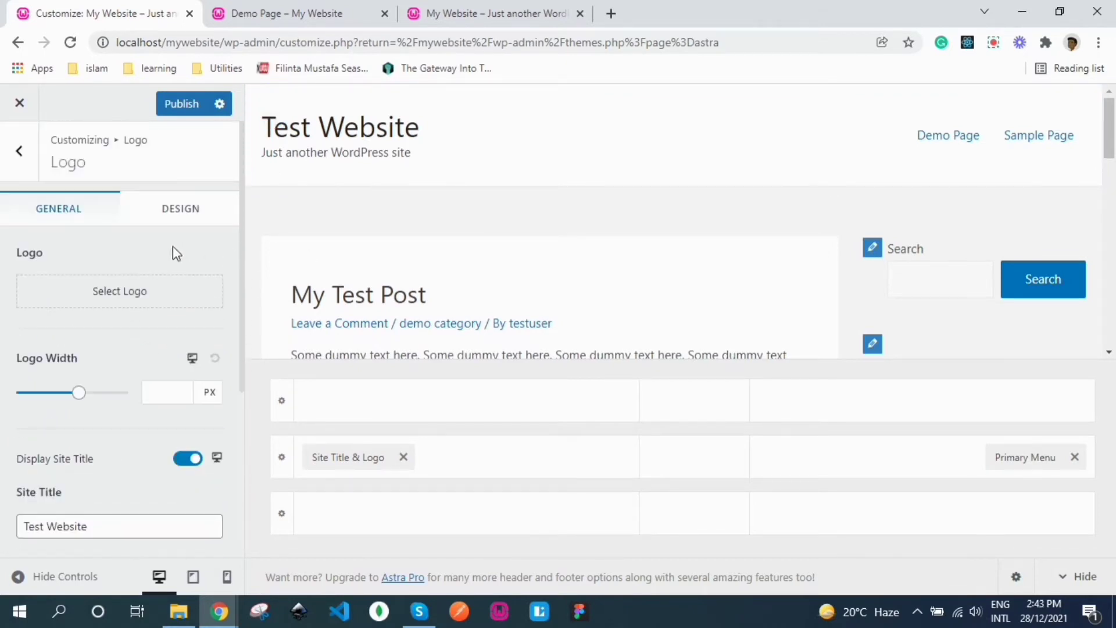
{"action": "left_click", "coordinate": [181, 105]}
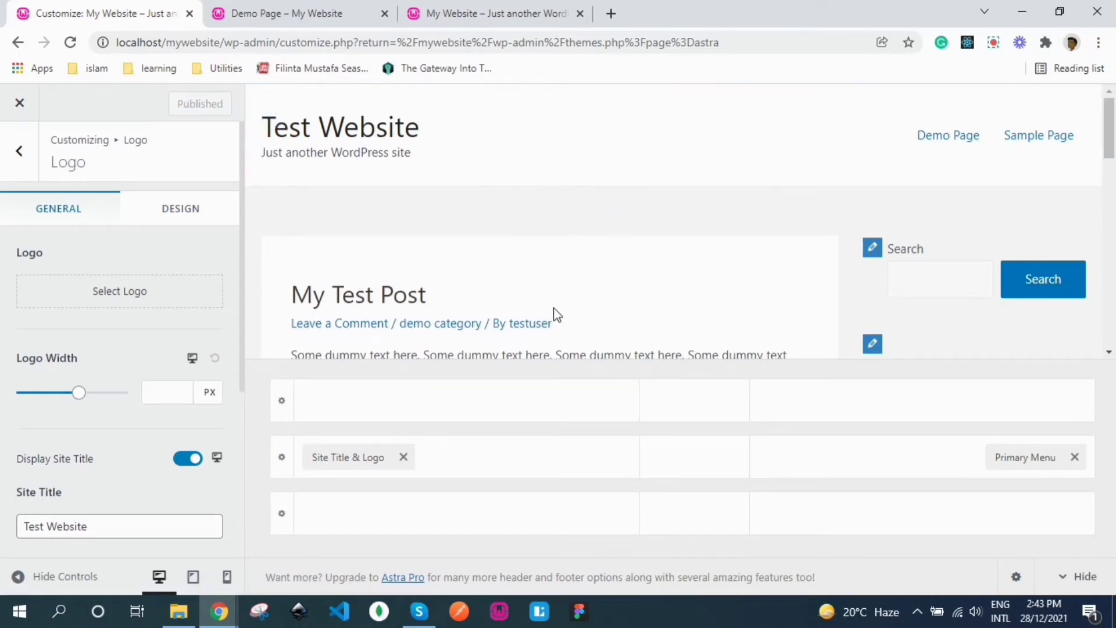
Step: Reload the live site's home page to check the published site title and tagline
{"action": "left_click", "coordinate": [506, 14]}
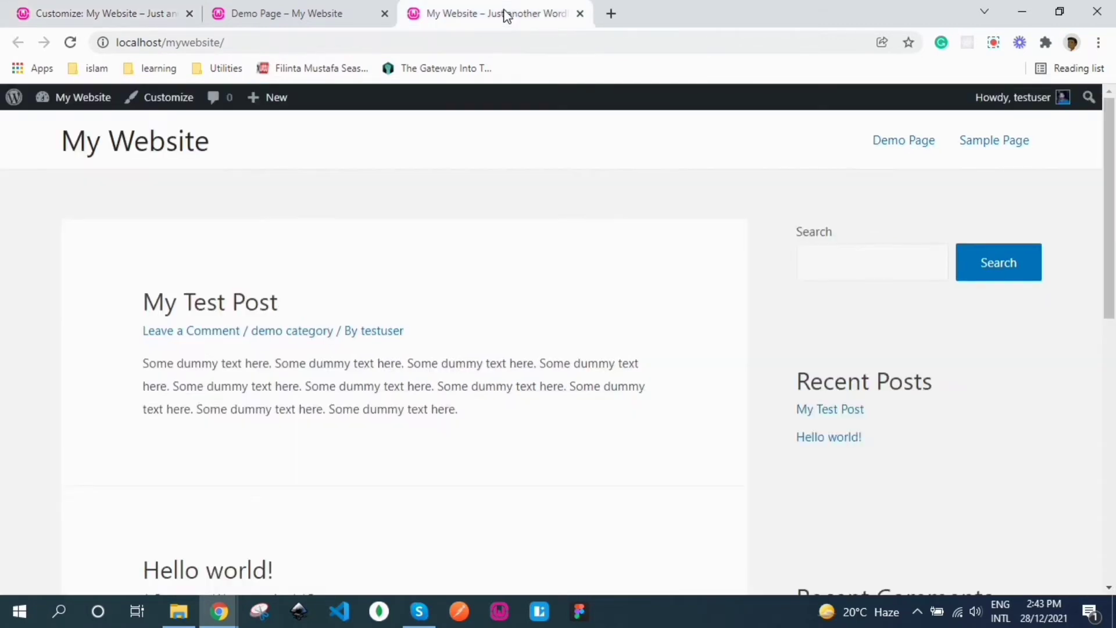
{"action": "left_click", "coordinate": [495, 45]}
{"action": "key", "text": "Return"}
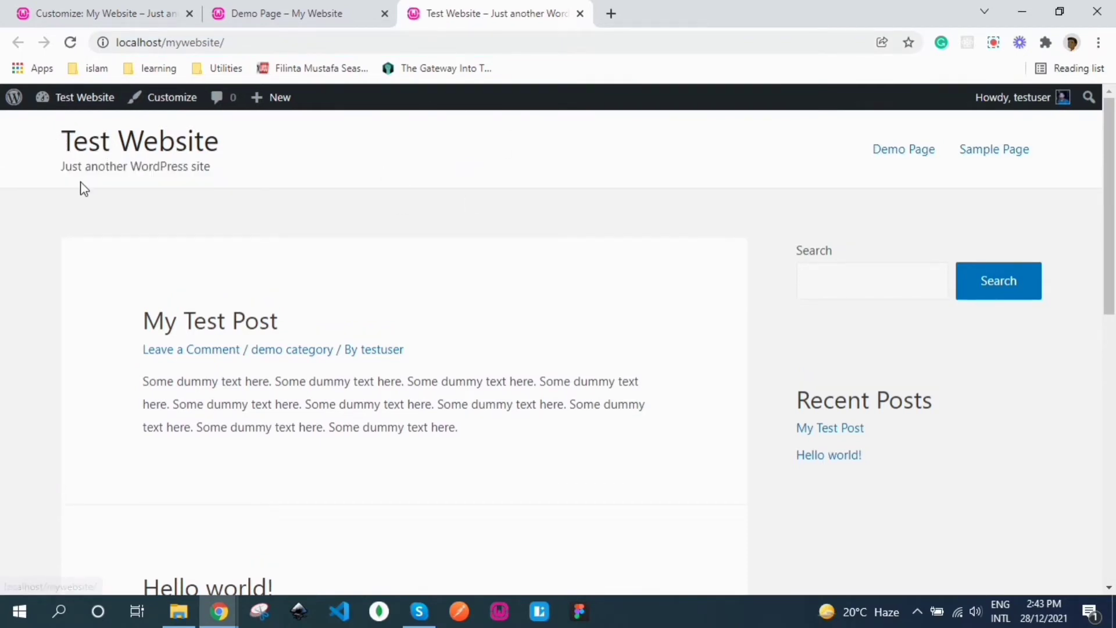
Step: Return to the customizer's main sections and start a new menu named "top menu"
{"action": "left_click", "coordinate": [111, 17]}
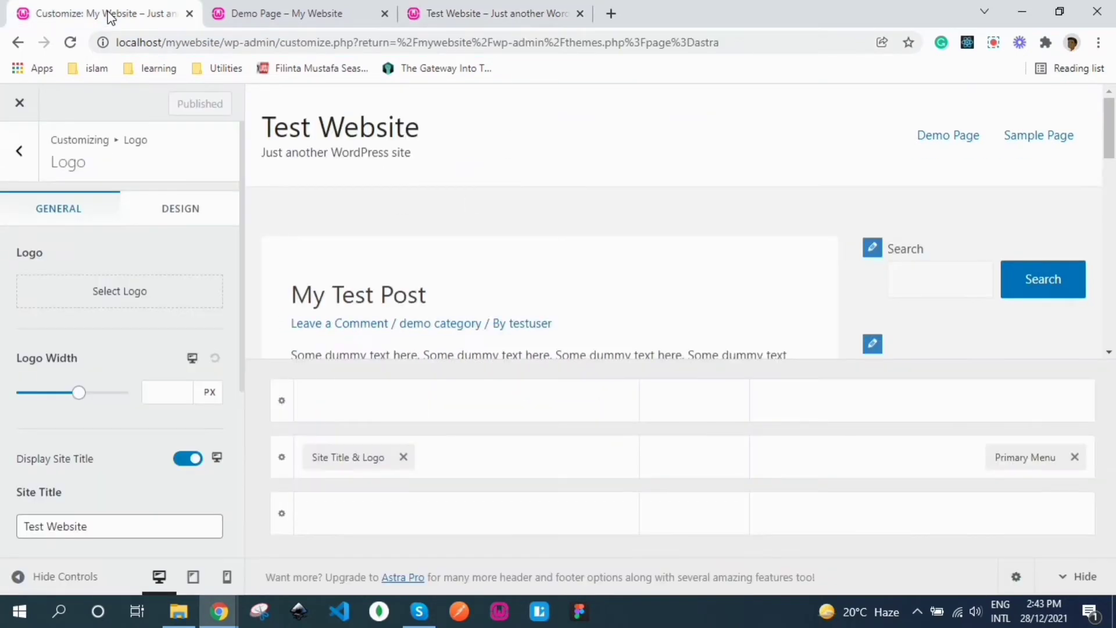
{"action": "left_click", "coordinate": [7, 152]}
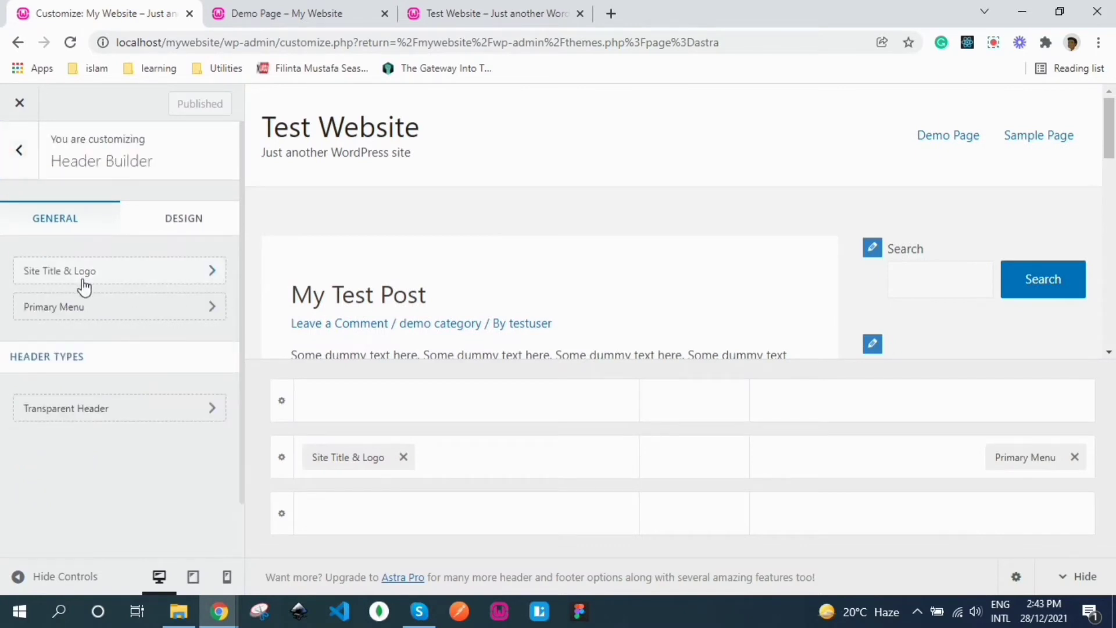
{"action": "left_click", "coordinate": [7, 166]}
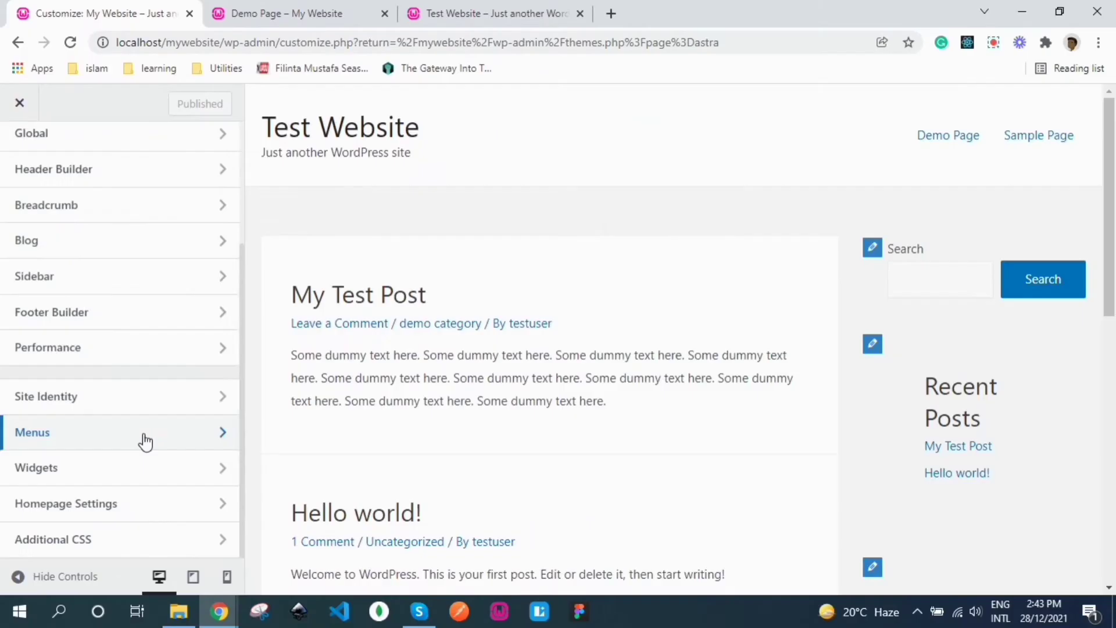
{"action": "left_click", "coordinate": [260, 349]}
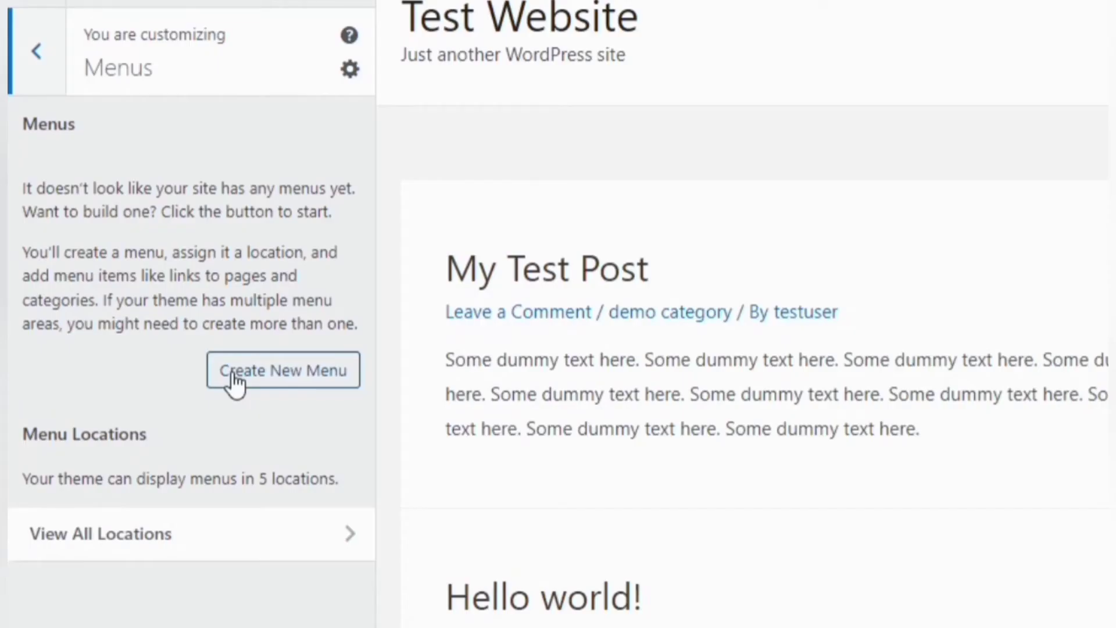
{"action": "left_click", "coordinate": [235, 376]}
{"action": "left_click", "coordinate": [137, 210]}
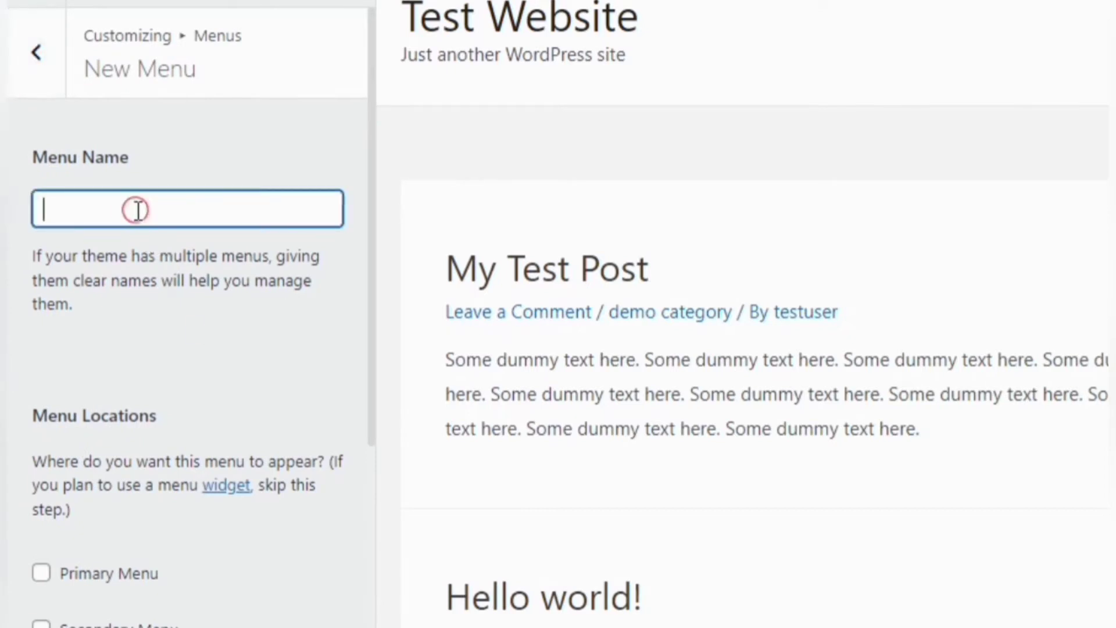
{"action": "type", "text": "top menu"}
{"action": "left_click", "coordinate": [271, 323]}
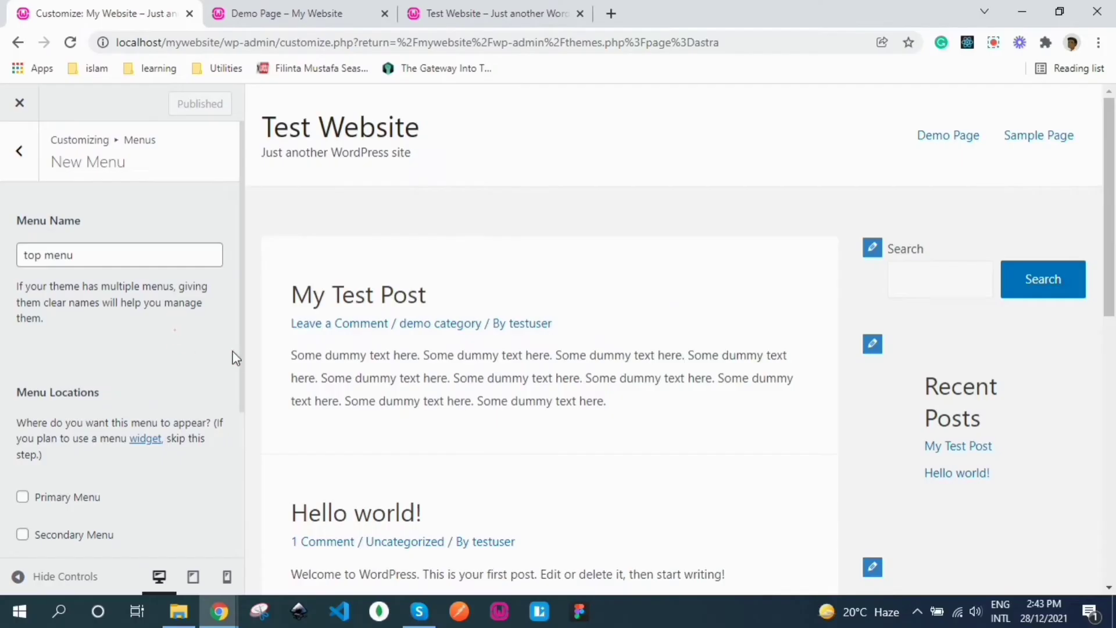
Step: Assign the new menu to the Primary Menu location and continue to adding its links
{"action": "left_click_drag", "start_coordinate": [372, 366], "coordinate": [372, 485]}
{"action": "left_click_drag", "start_coordinate": [245, 446], "coordinate": [242, 466]}
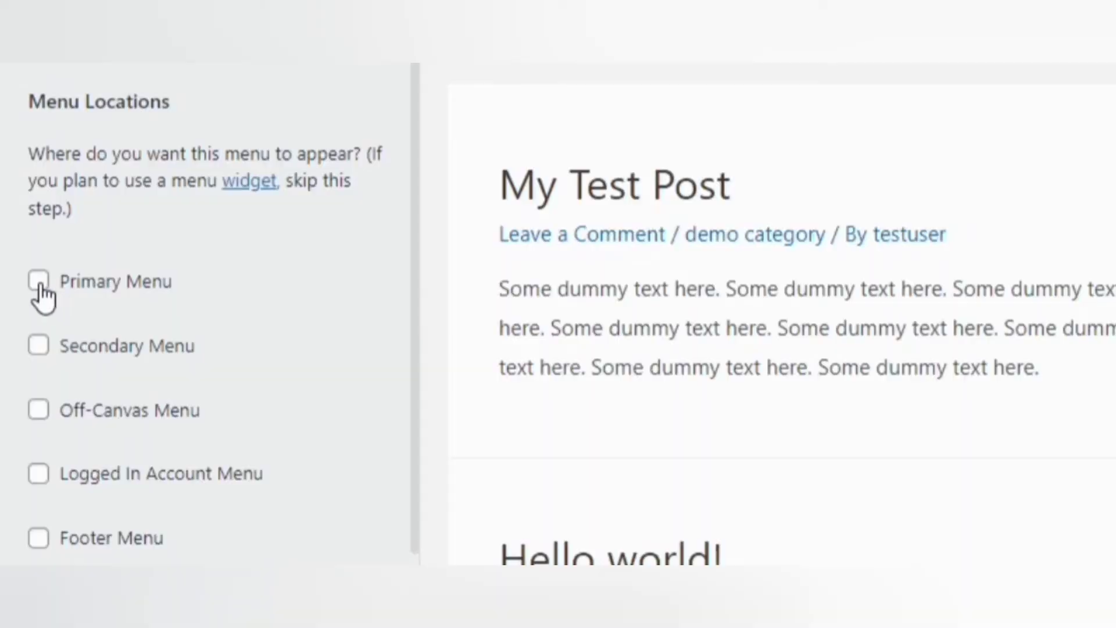
{"action": "left_click", "coordinate": [39, 284]}
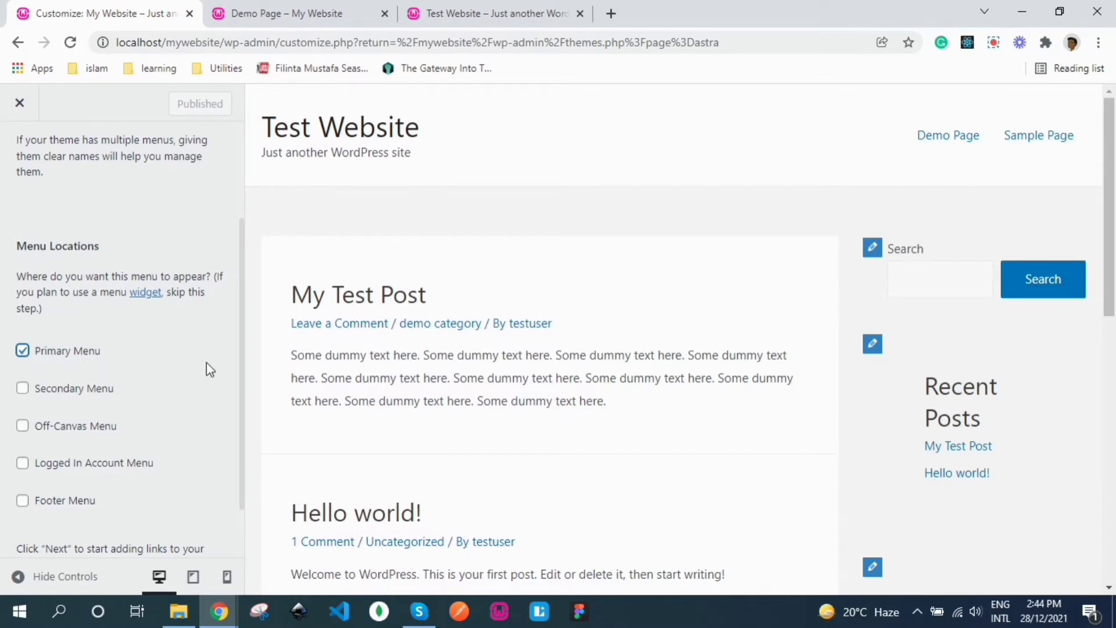
{"action": "scroll", "coordinate": [244, 381], "scroll_direction": "down", "scroll_amount": 1}
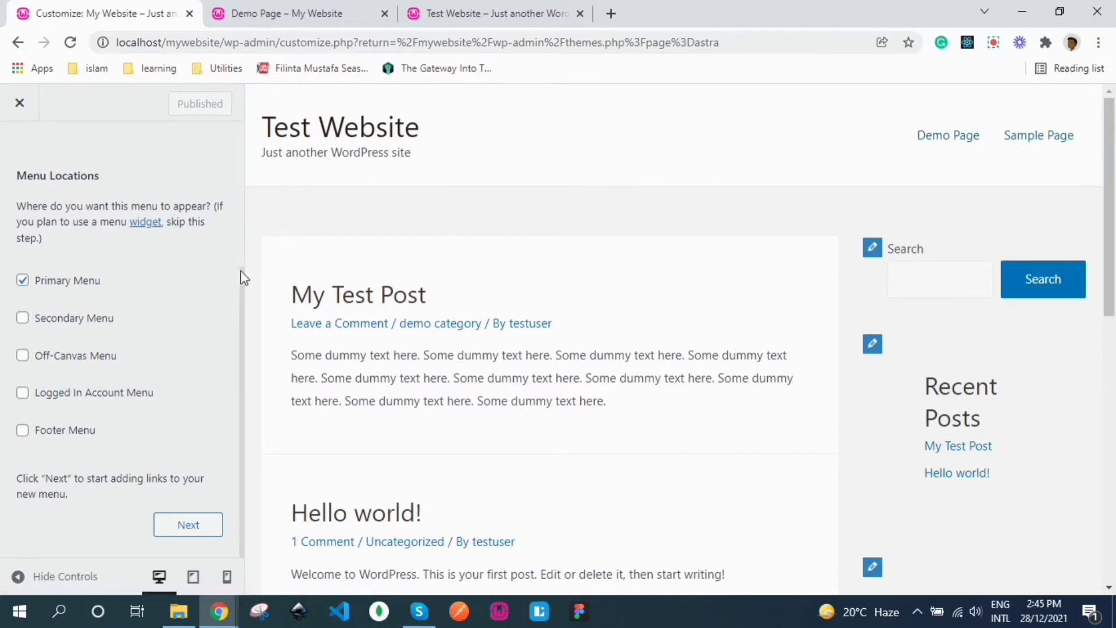
{"action": "scroll", "coordinate": [243, 277], "scroll_direction": "up", "scroll_amount": 3}
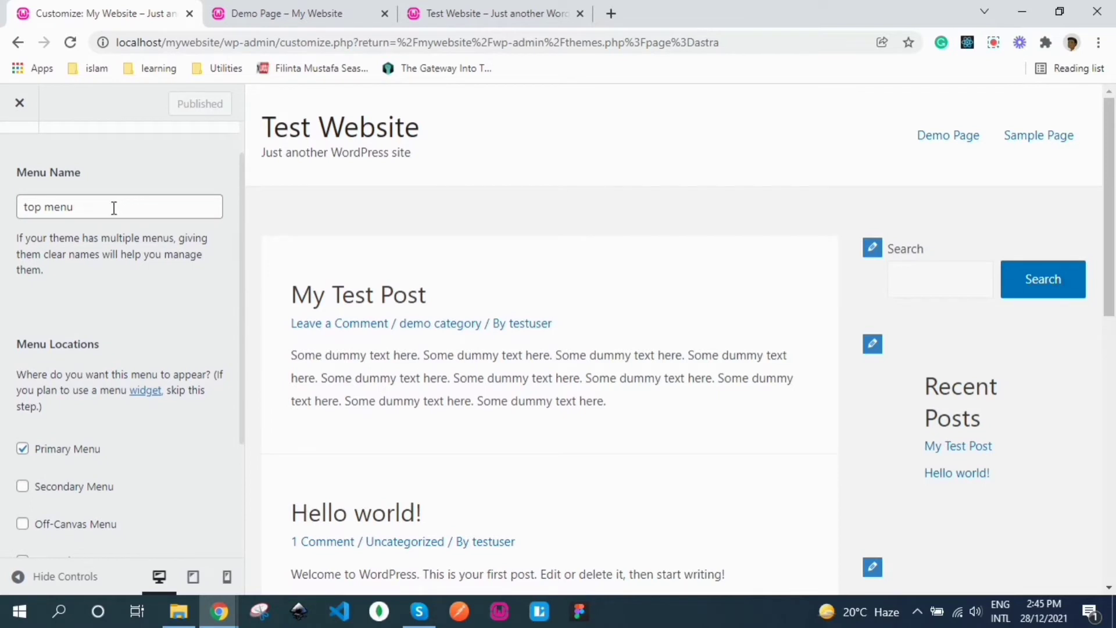
{"action": "left_click", "coordinate": [114, 208]}
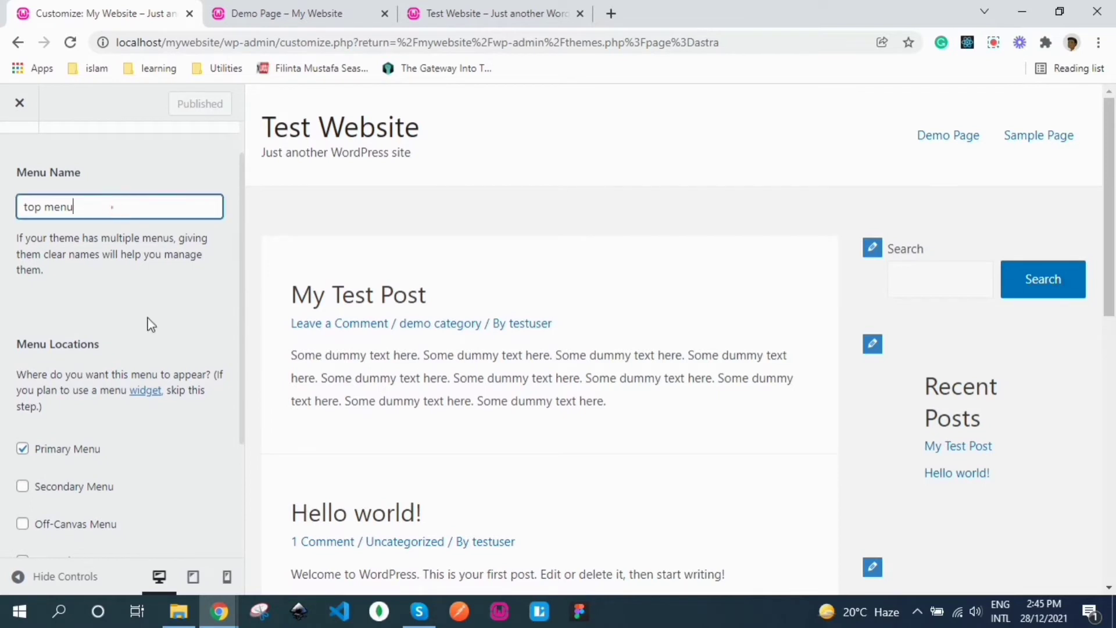
{"action": "left_click", "coordinate": [243, 428]}
{"action": "scroll", "coordinate": [238, 424], "scroll_direction": "down", "scroll_amount": 1}
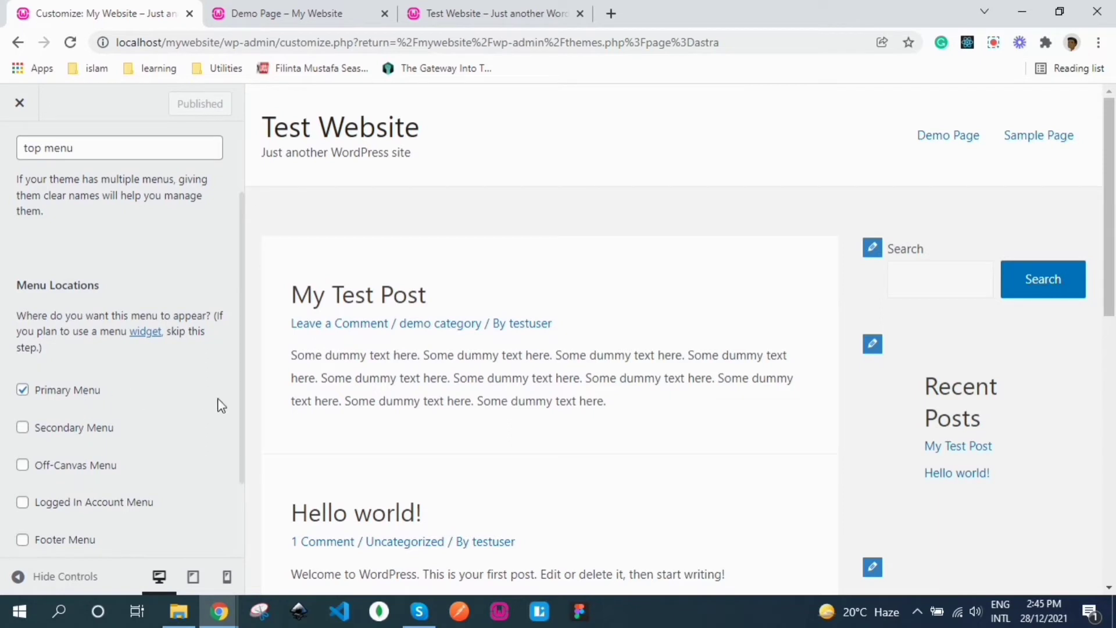
{"action": "left_click", "coordinate": [243, 416]}
{"action": "left_click", "coordinate": [241, 469]}
{"action": "left_click_drag", "start_coordinate": [241, 469], "coordinate": [245, 549]}
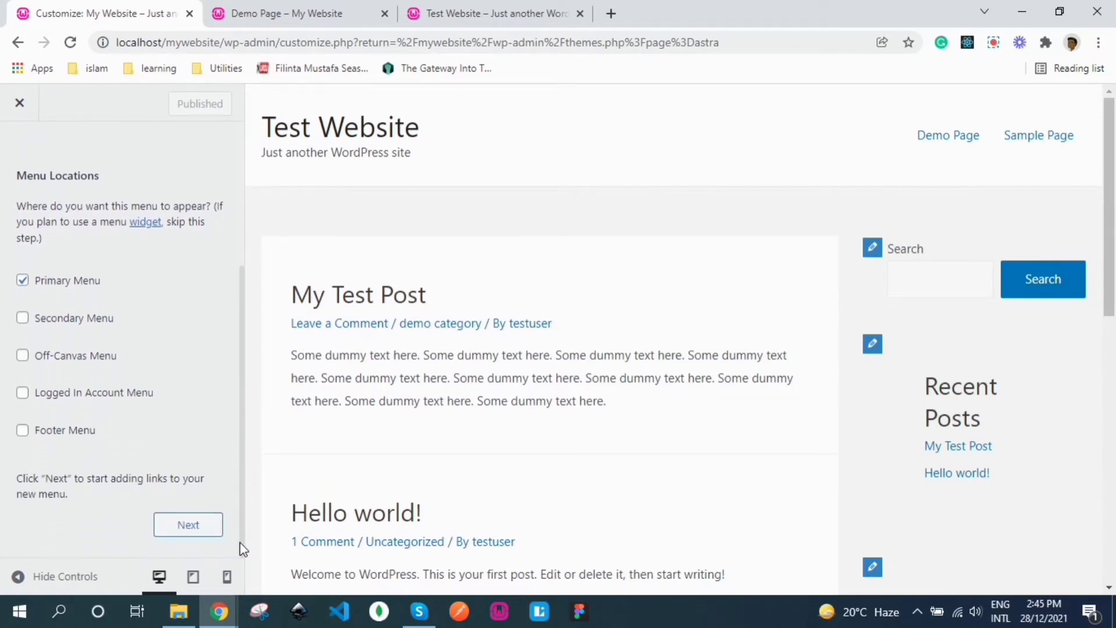
{"action": "left_click", "coordinate": [188, 524]}
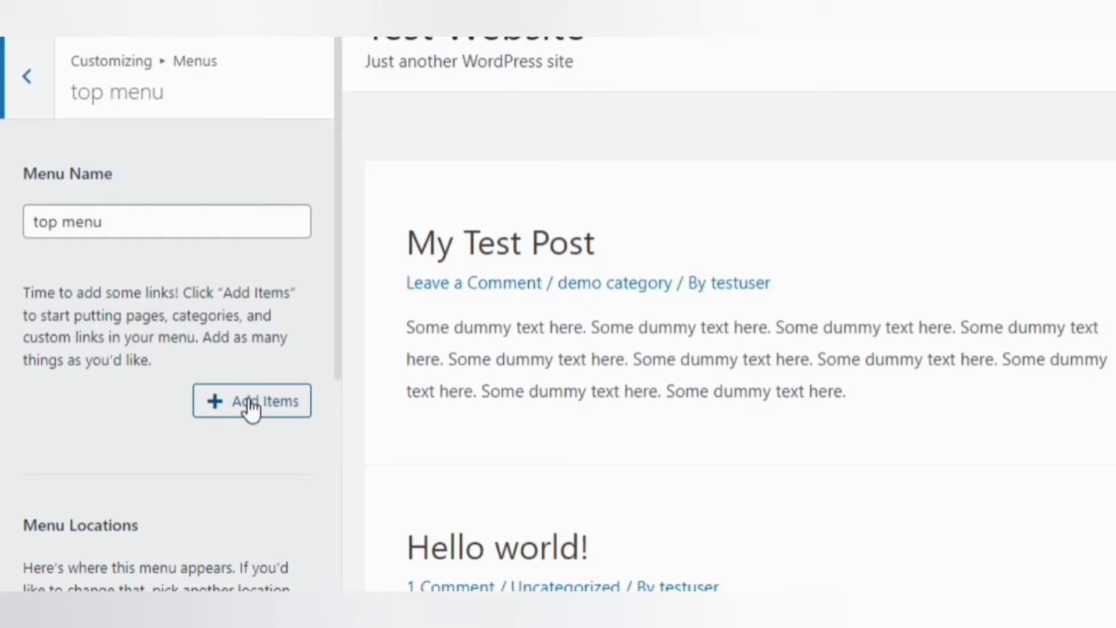
Step: Add the Home link, Demo Page, Sample Page and the My Test Post post to the top menu
{"action": "left_click", "coordinate": [250, 402]}
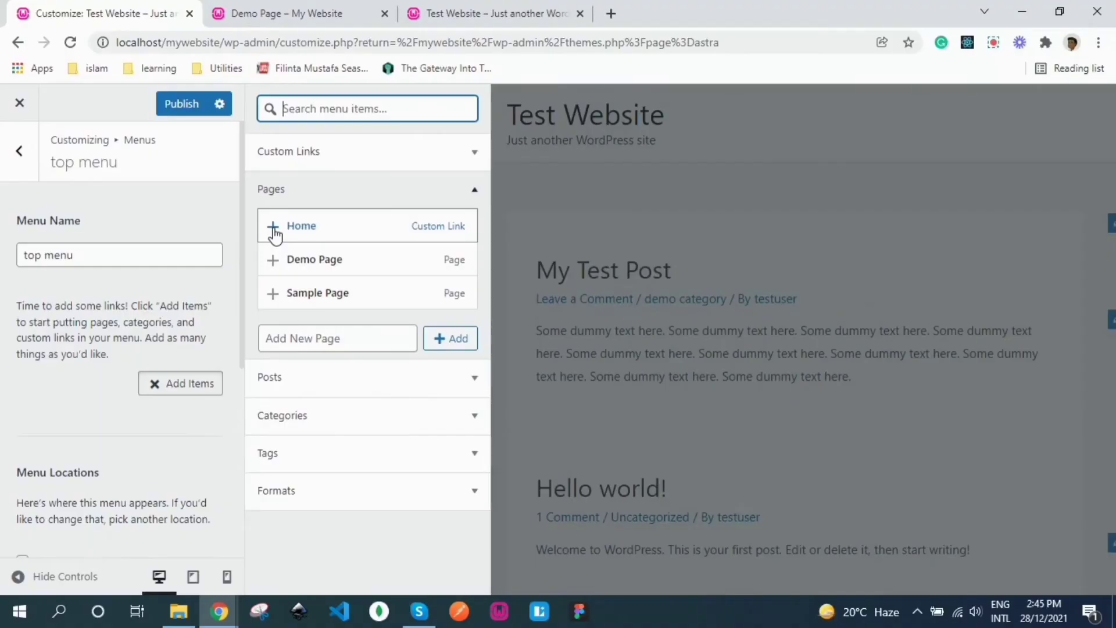
{"action": "left_click", "coordinate": [273, 229]}
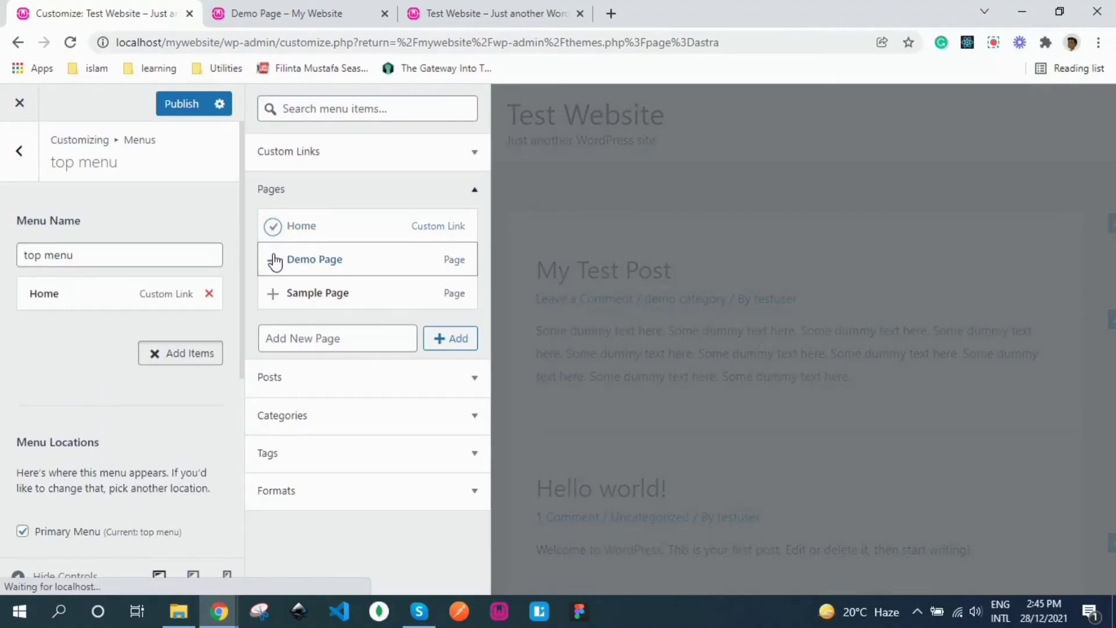
{"action": "left_click", "coordinate": [273, 261]}
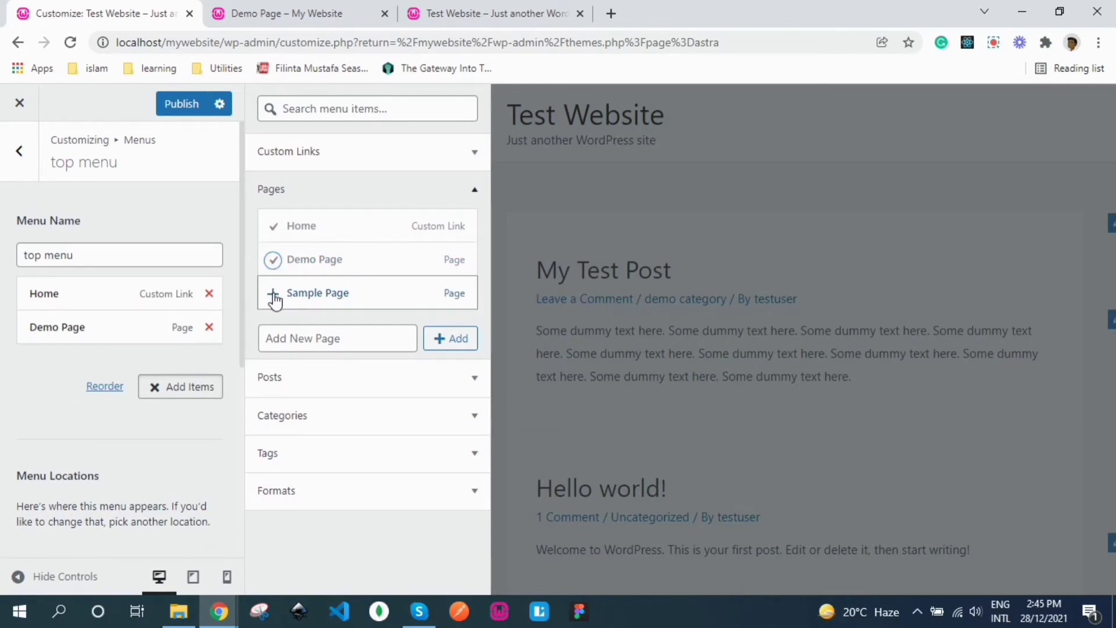
{"action": "left_click", "coordinate": [273, 295]}
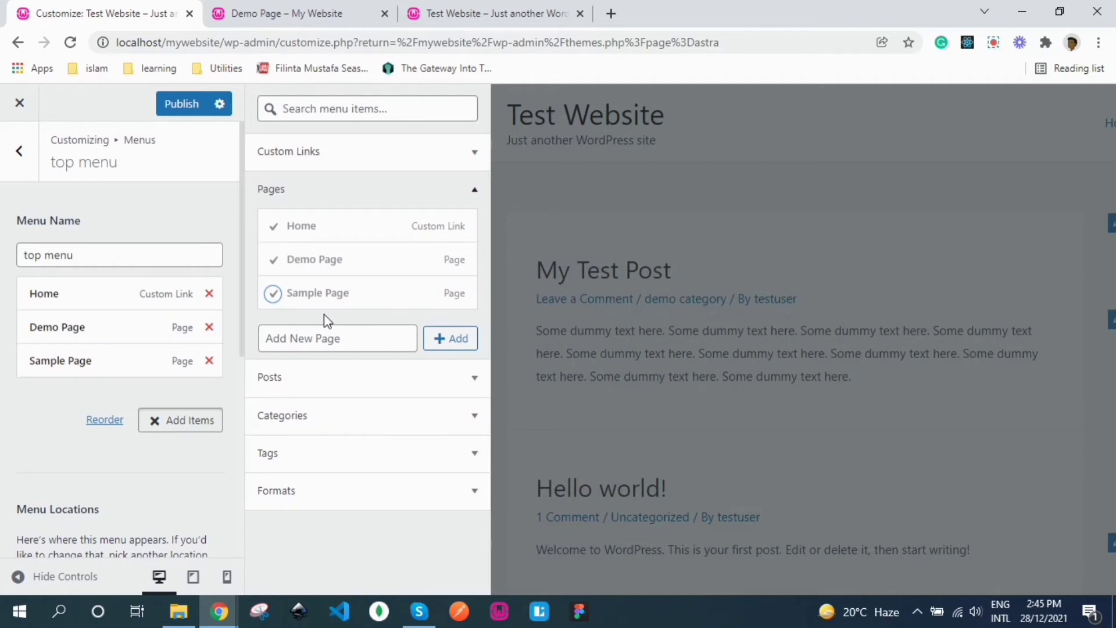
{"action": "left_click", "coordinate": [334, 337]}
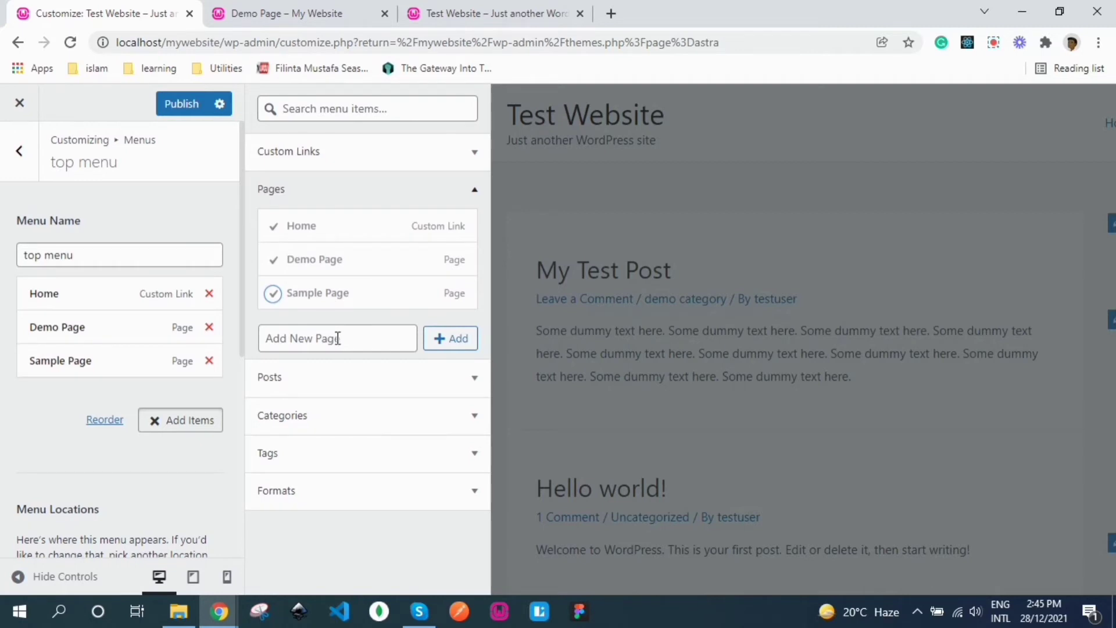
{"action": "left_click", "coordinate": [286, 387]}
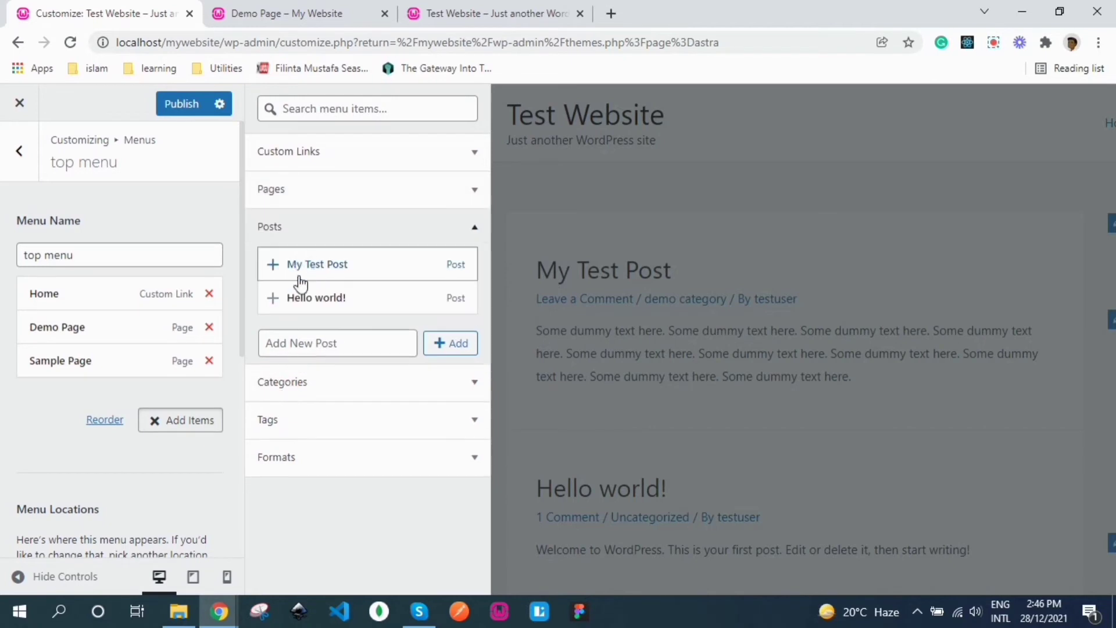
{"action": "left_click", "coordinate": [273, 265]}
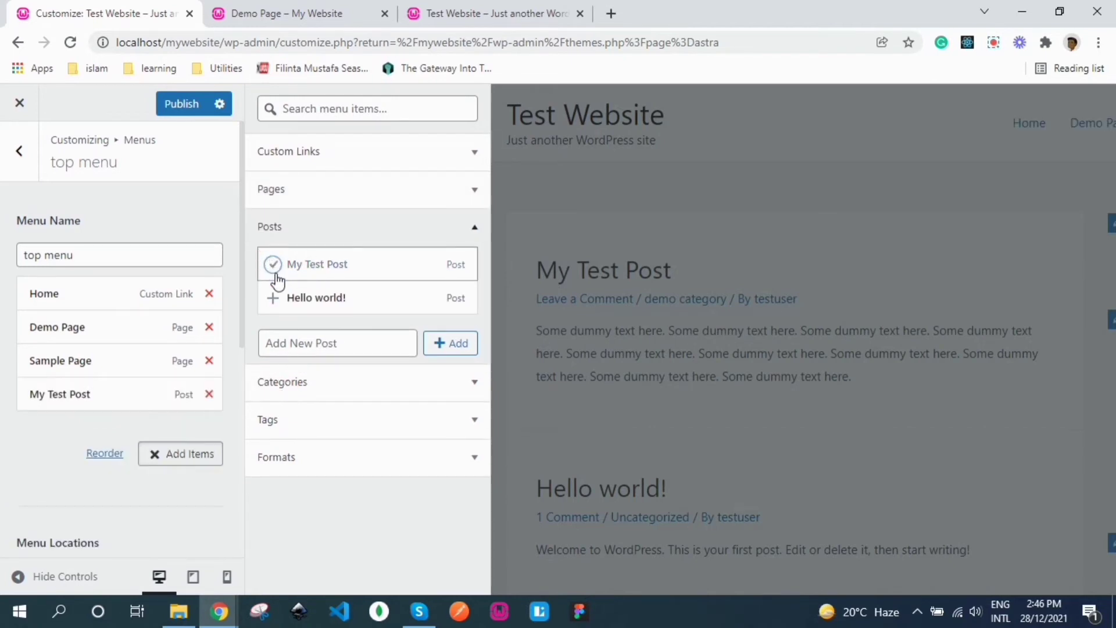
Step: Look through the available category and tag items, close the item picker and publish the top menu
{"action": "left_click", "coordinate": [314, 390]}
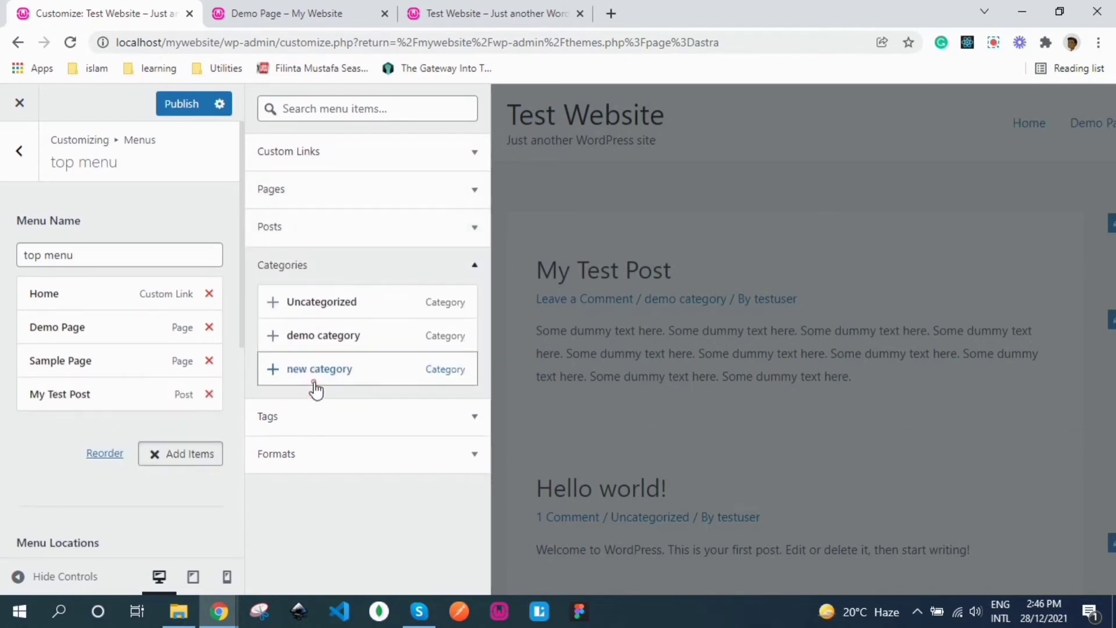
{"action": "left_click", "coordinate": [275, 416]}
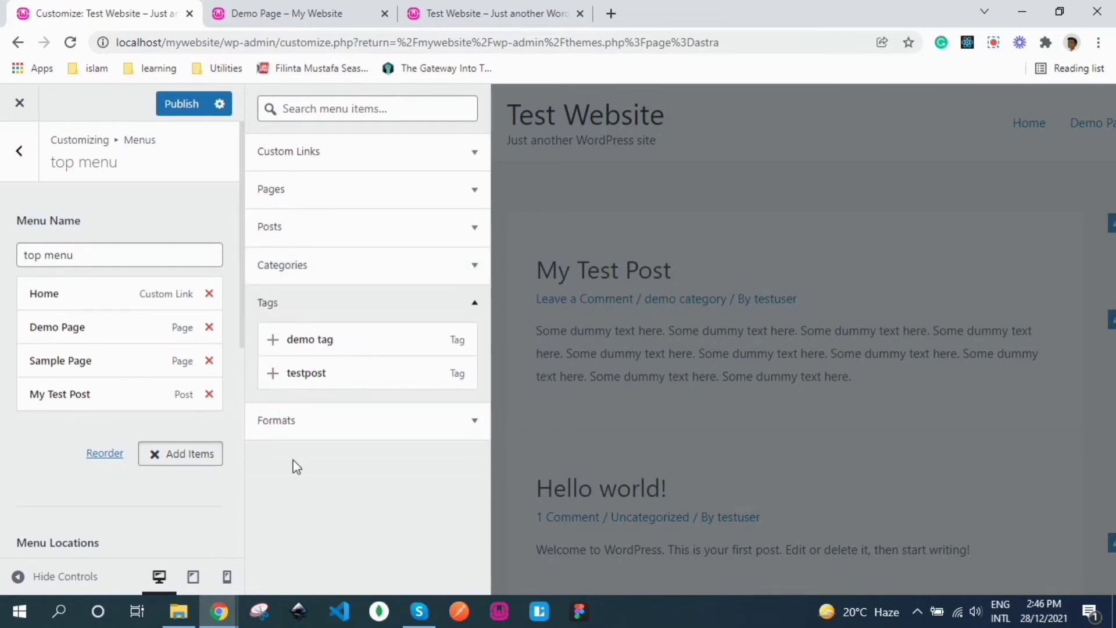
{"action": "left_click", "coordinate": [211, 453]}
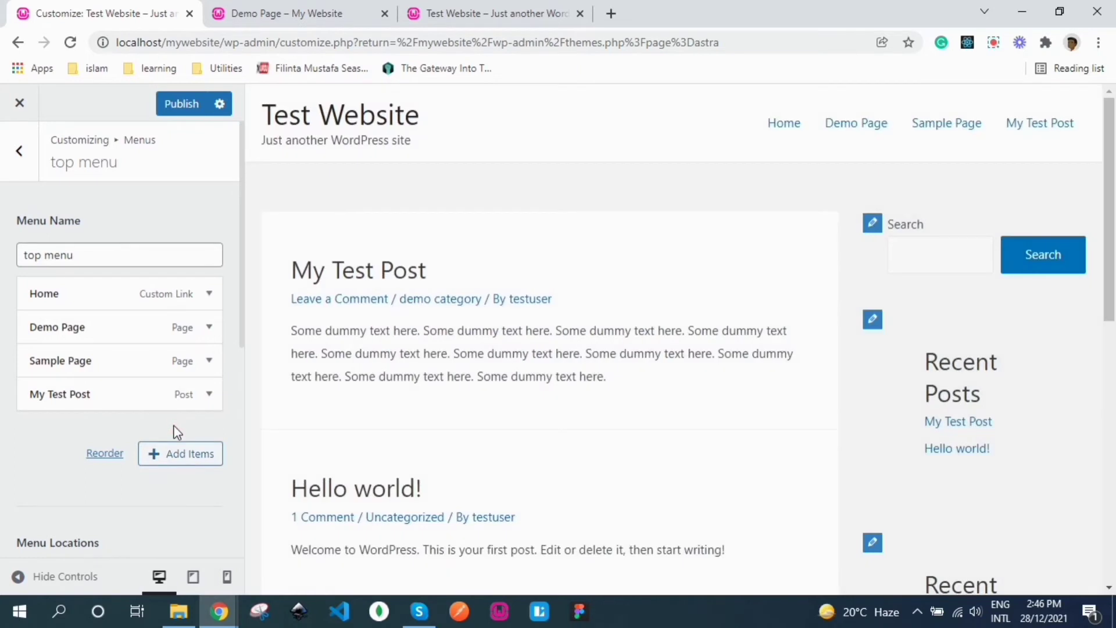
{"action": "left_click", "coordinate": [174, 106]}
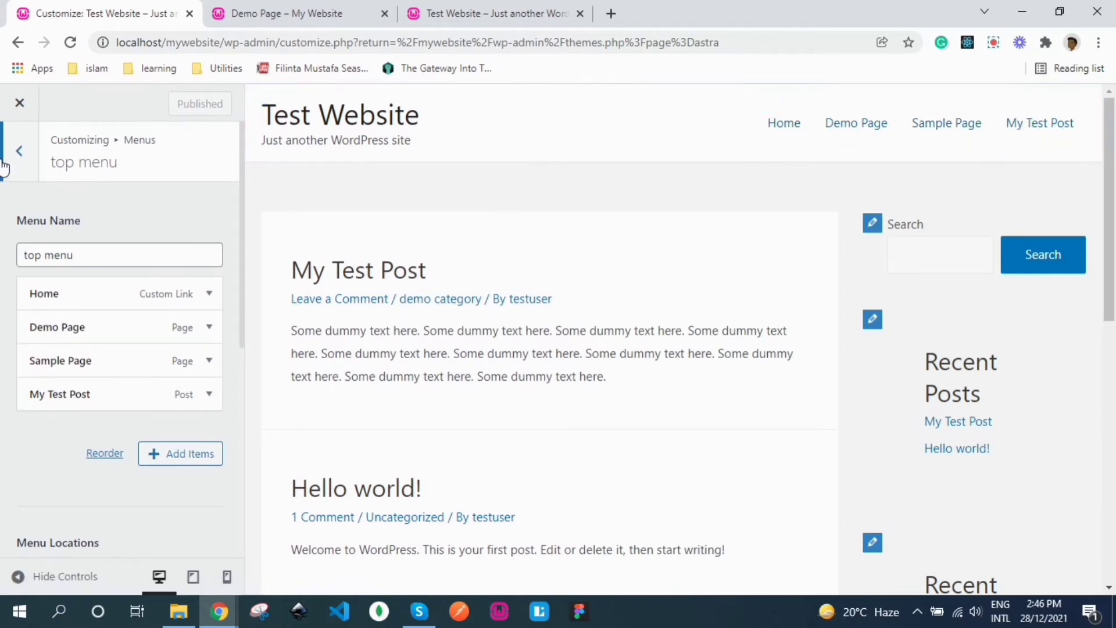
Step: Leave the menu settings and open the Main Sidebar area in the customizer's Widgets section
{"action": "left_click", "coordinate": [20, 152]}
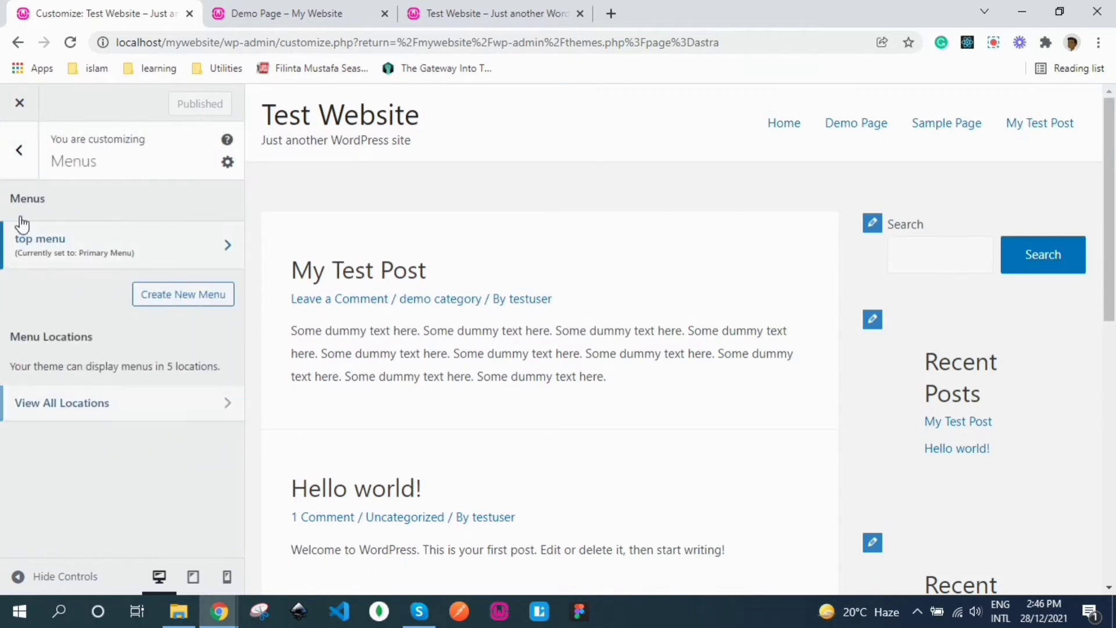
{"action": "left_click", "coordinate": [19, 150]}
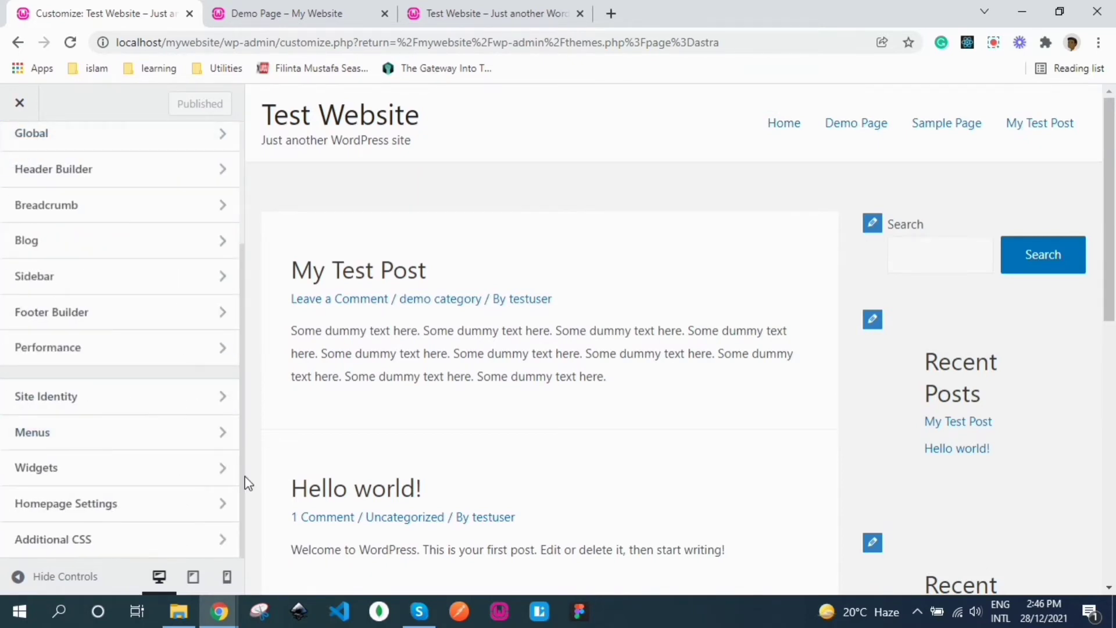
{"action": "left_click", "coordinate": [163, 471]}
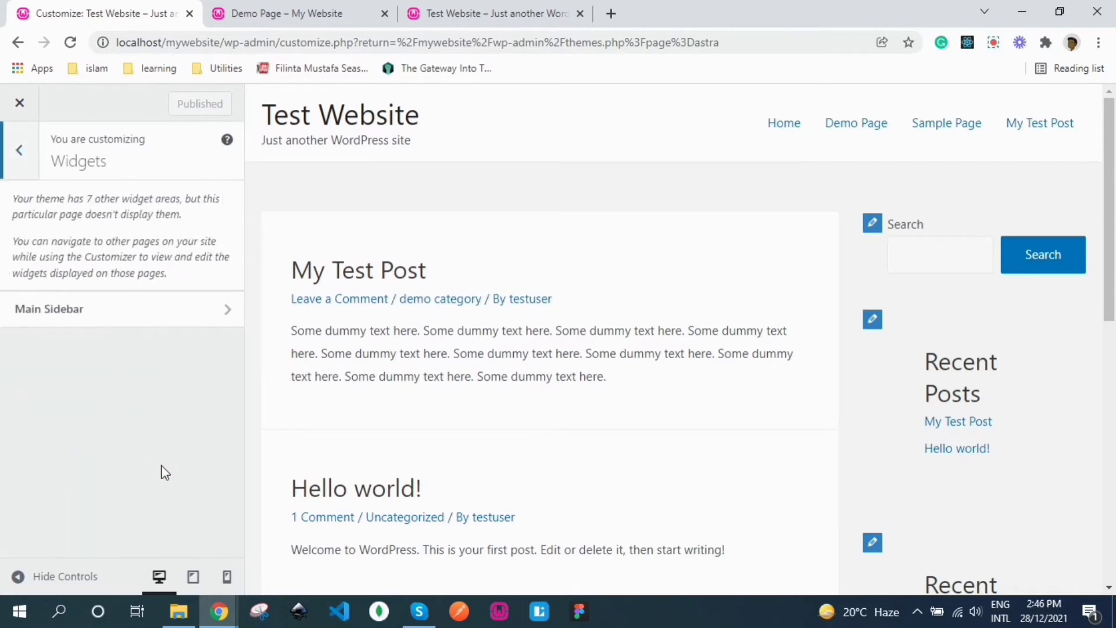
{"action": "left_click", "coordinate": [92, 315]}
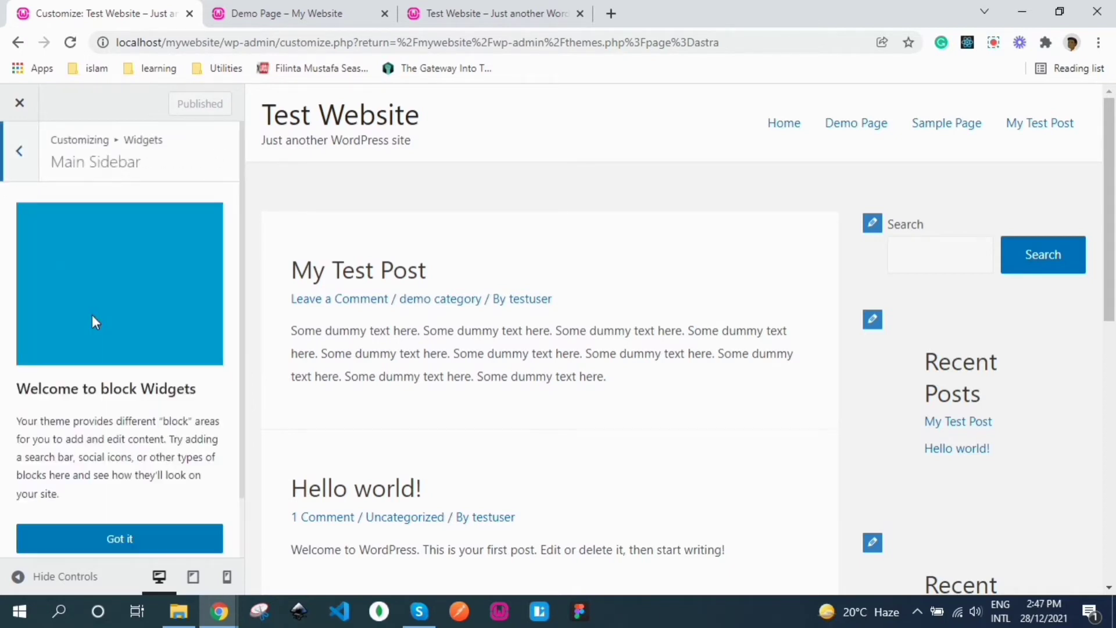
Step: Dismiss the block widgets welcome message and look through the Main Sidebar's existing widgets alongside the site preview
{"action": "scroll", "coordinate": [242, 296], "scroll_direction": "down", "scroll_amount": 2}
{"action": "left_click_drag", "start_coordinate": [240, 385], "coordinate": [252, 364]}
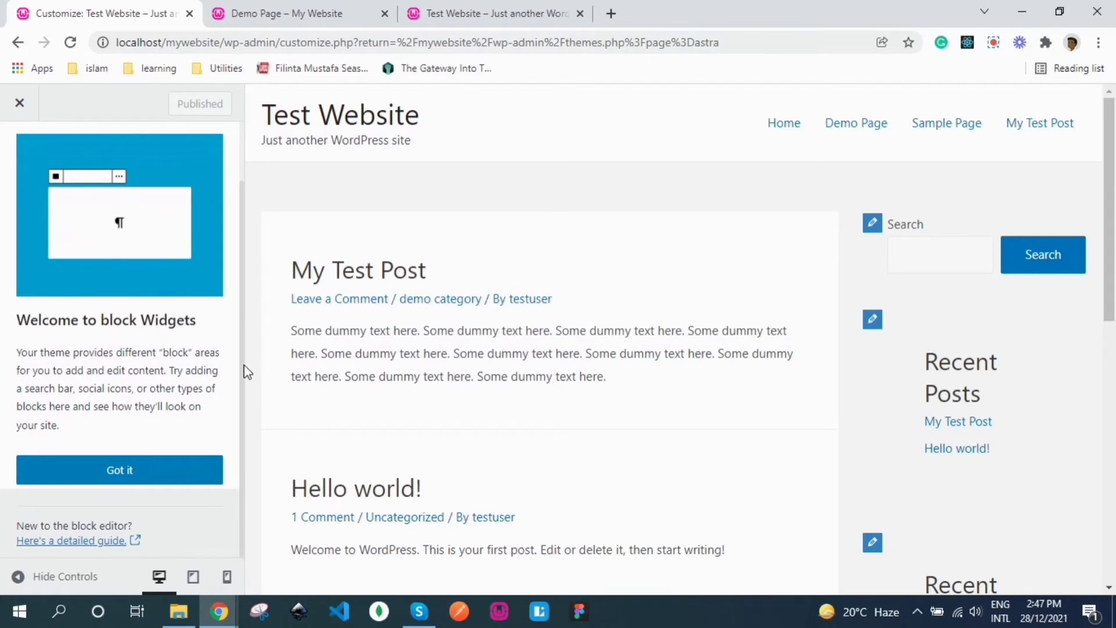
{"action": "left_click", "coordinate": [118, 472]}
{"action": "left_click_drag", "start_coordinate": [242, 324], "coordinate": [234, 282]}
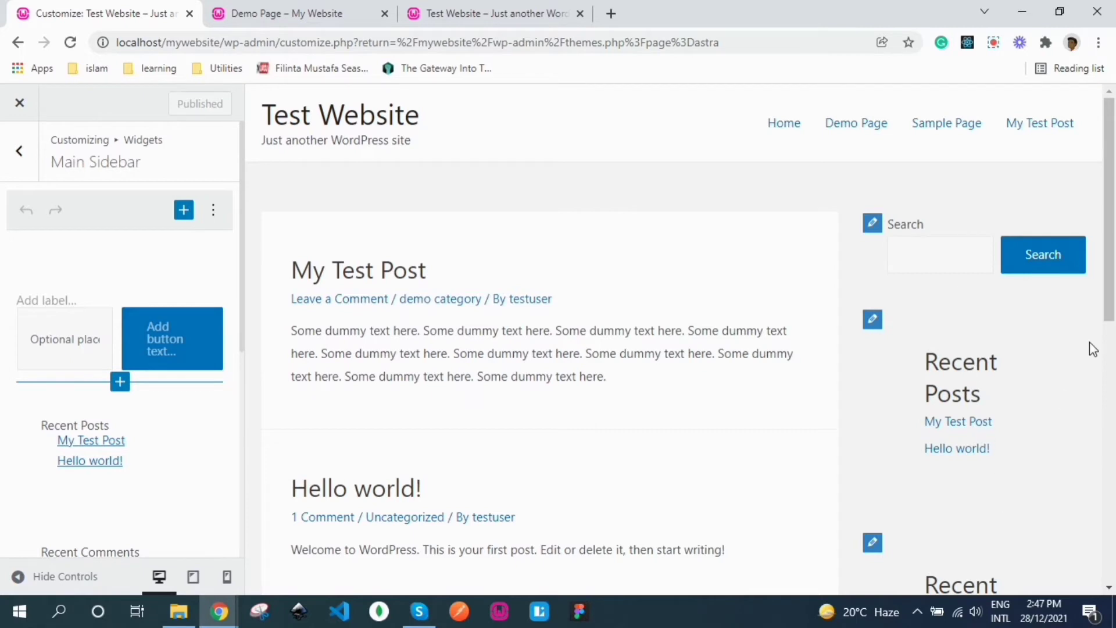
{"action": "left_click_drag", "start_coordinate": [1112, 307], "coordinate": [1106, 569]}
{"action": "left_click", "coordinate": [135, 332]}
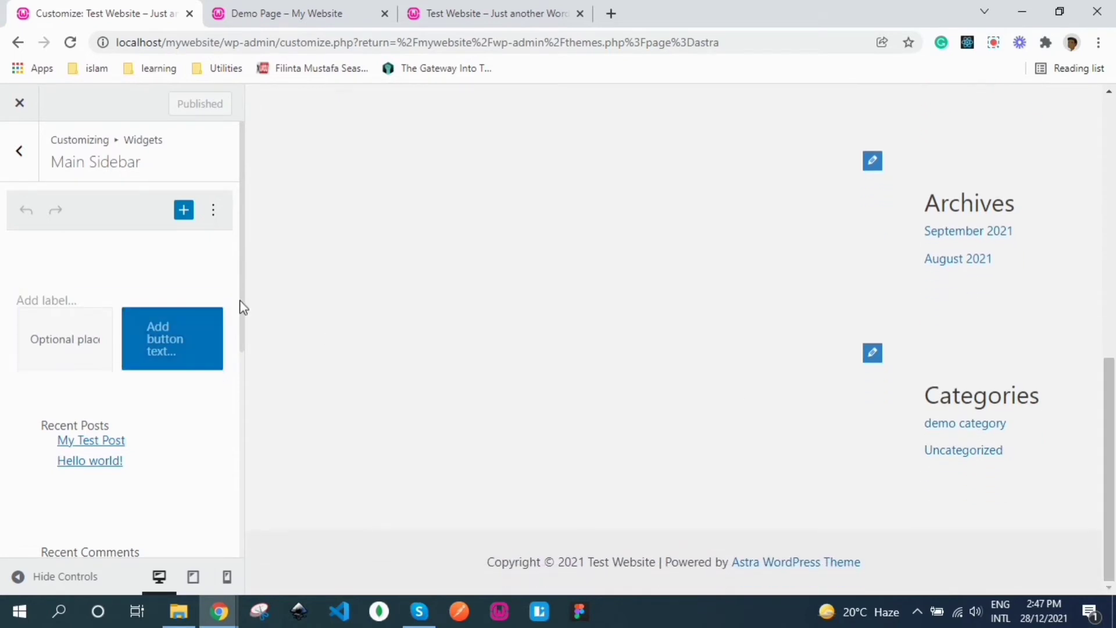
{"action": "left_click_drag", "start_coordinate": [241, 305], "coordinate": [243, 384]}
{"action": "left_click", "coordinate": [105, 324]}
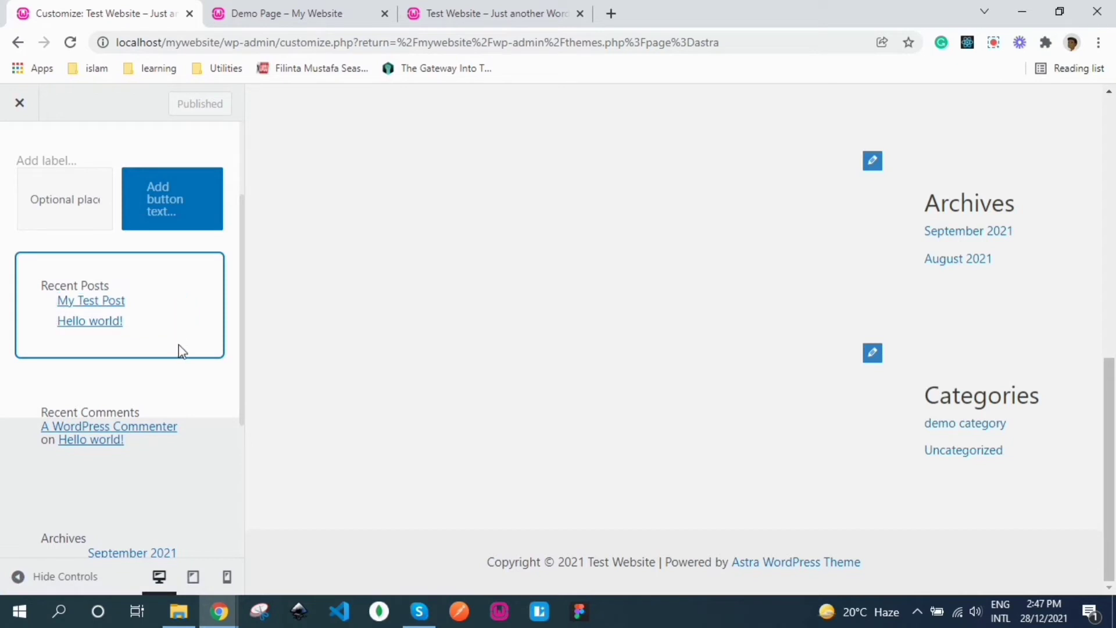
{"action": "left_click", "coordinate": [178, 406]}
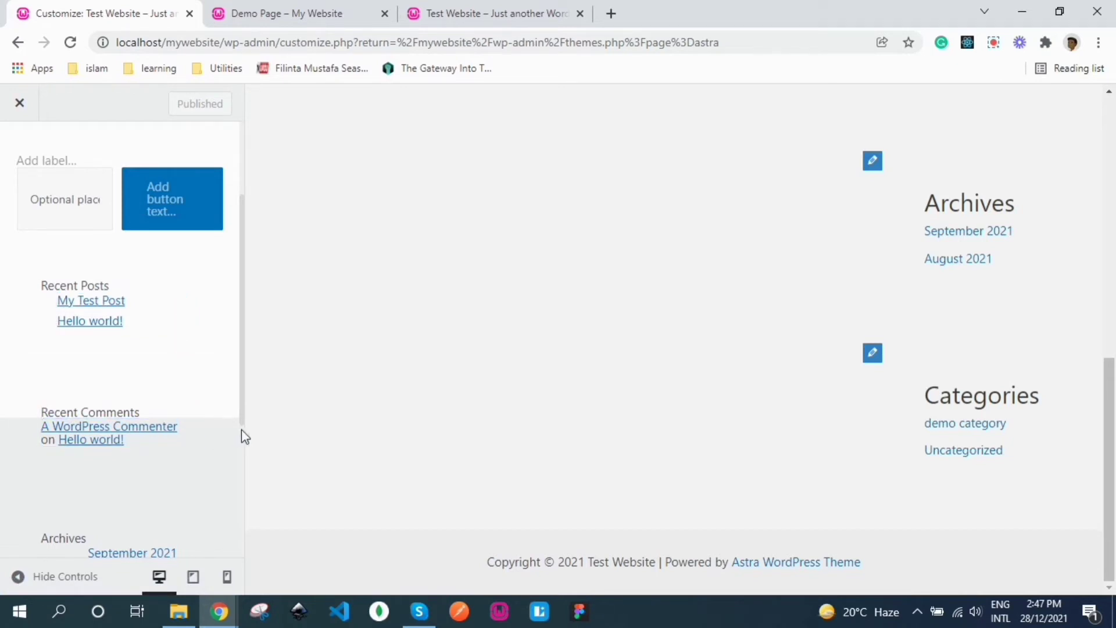
Step: Add an Image block at the end of the Main Sidebar and upload the laptop picture from the Desktop folder
{"action": "left_click_drag", "start_coordinate": [241, 421], "coordinate": [235, 551]}
{"action": "left_click", "coordinate": [120, 533]}
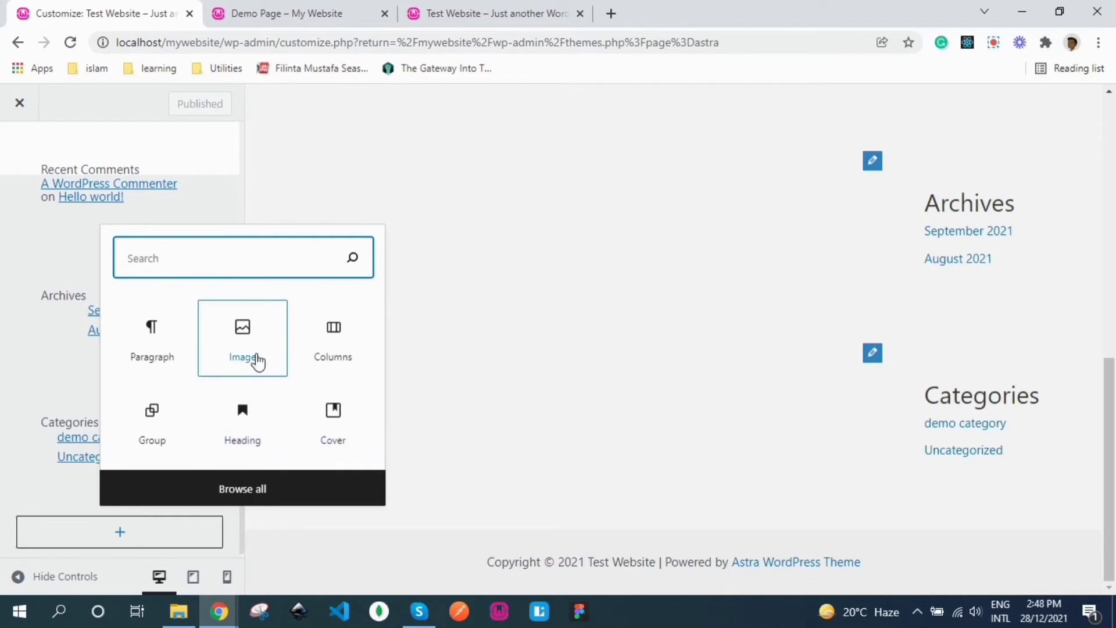
{"action": "left_click", "coordinate": [258, 360]}
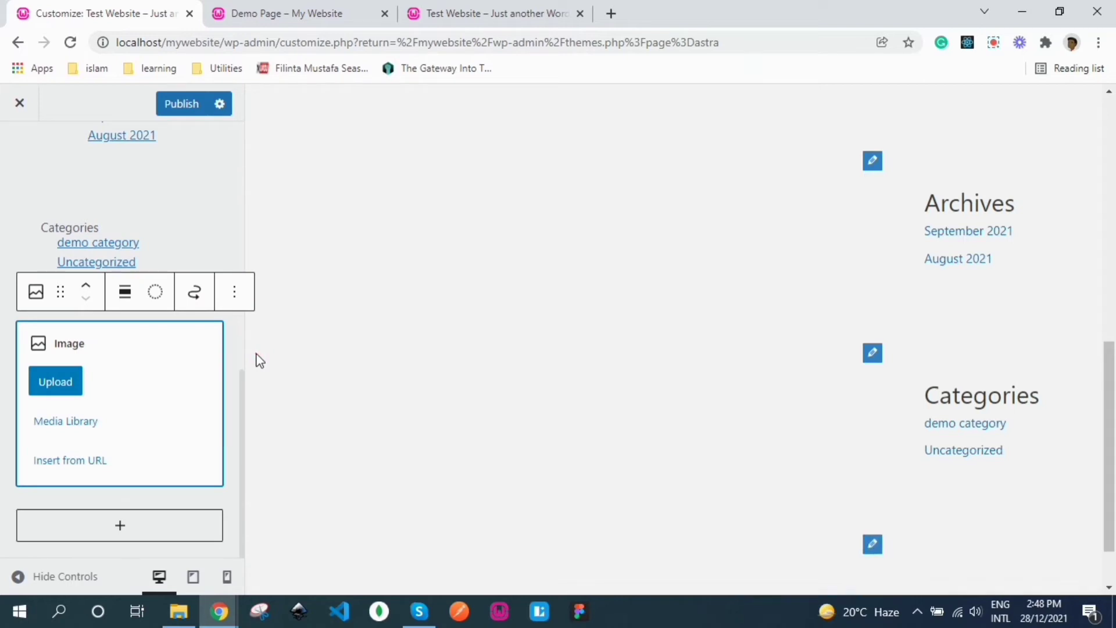
{"action": "left_click", "coordinate": [58, 384]}
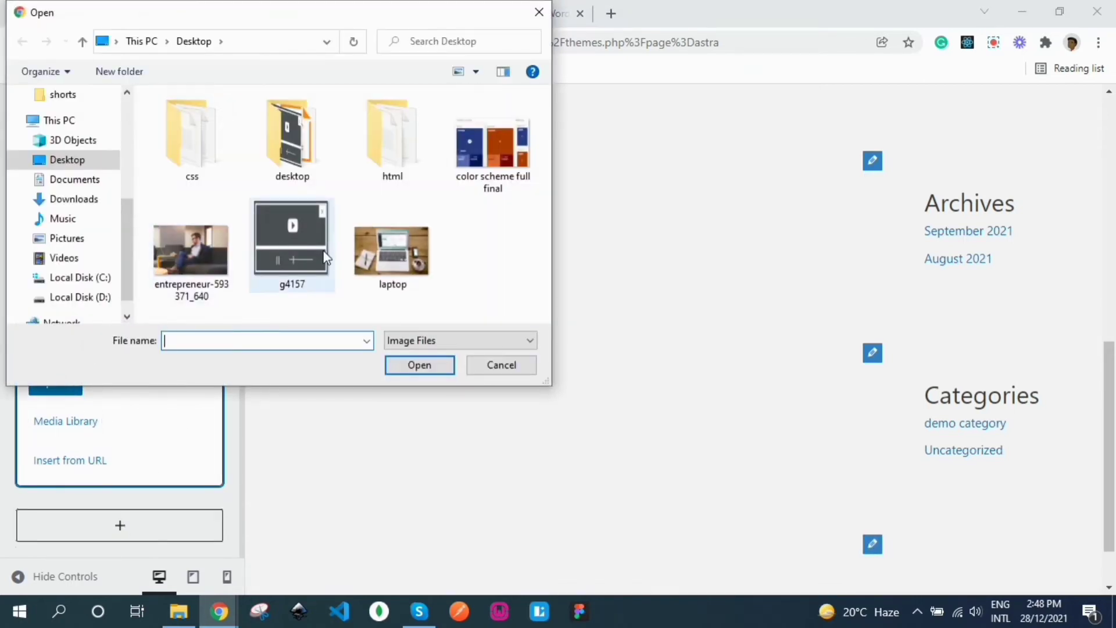
{"action": "double_click", "coordinate": [408, 263]}
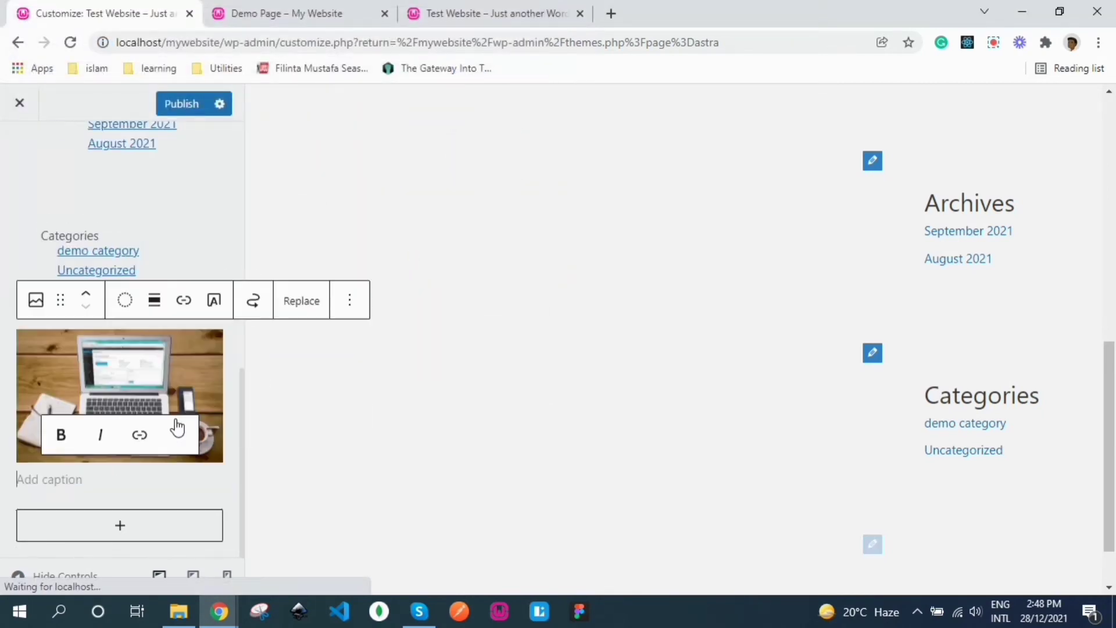
{"action": "scroll", "coordinate": [1112, 481], "scroll_direction": "down", "scroll_amount": 3}
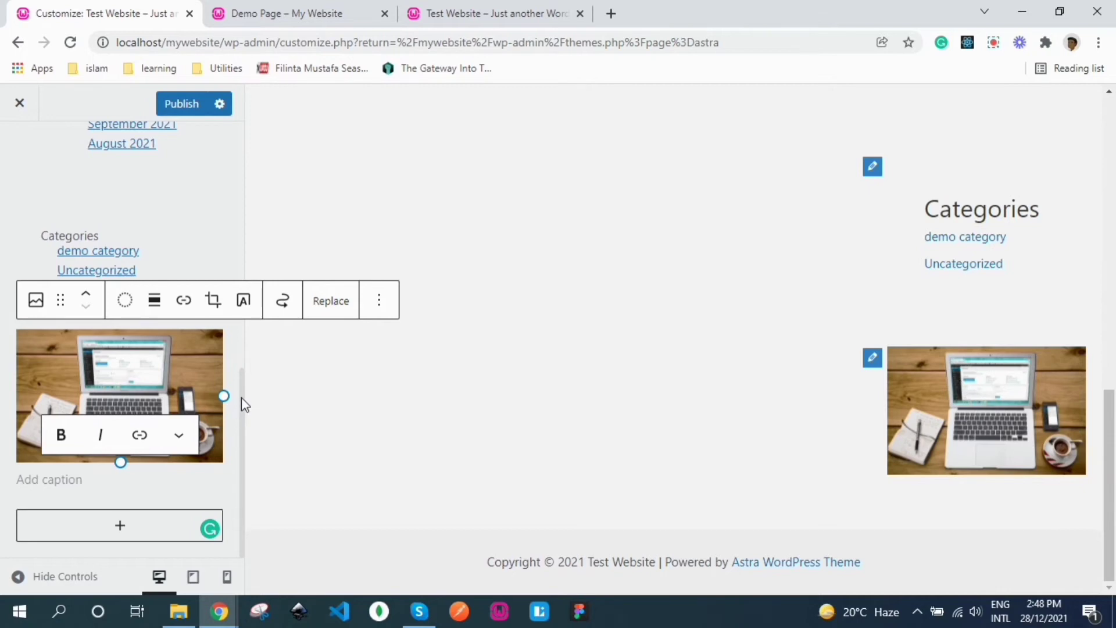
Step: Move the Recent Posts group one place down, below Recent Comments, and remove it from the Main Sidebar
{"action": "left_click_drag", "start_coordinate": [242, 396], "coordinate": [239, 226]}
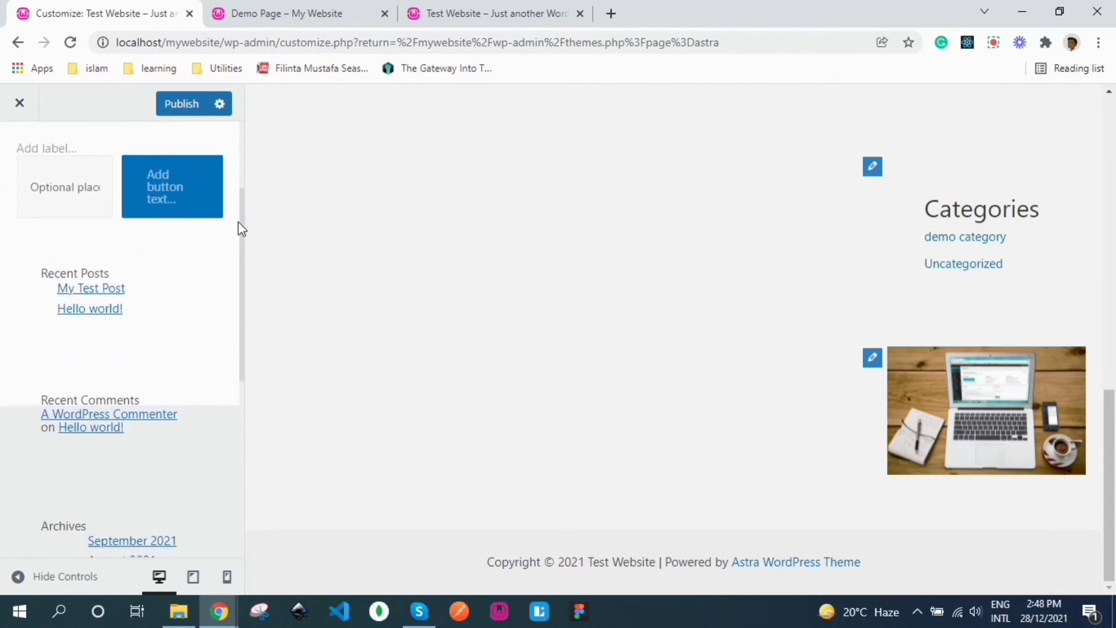
{"action": "left_click", "coordinate": [200, 305]}
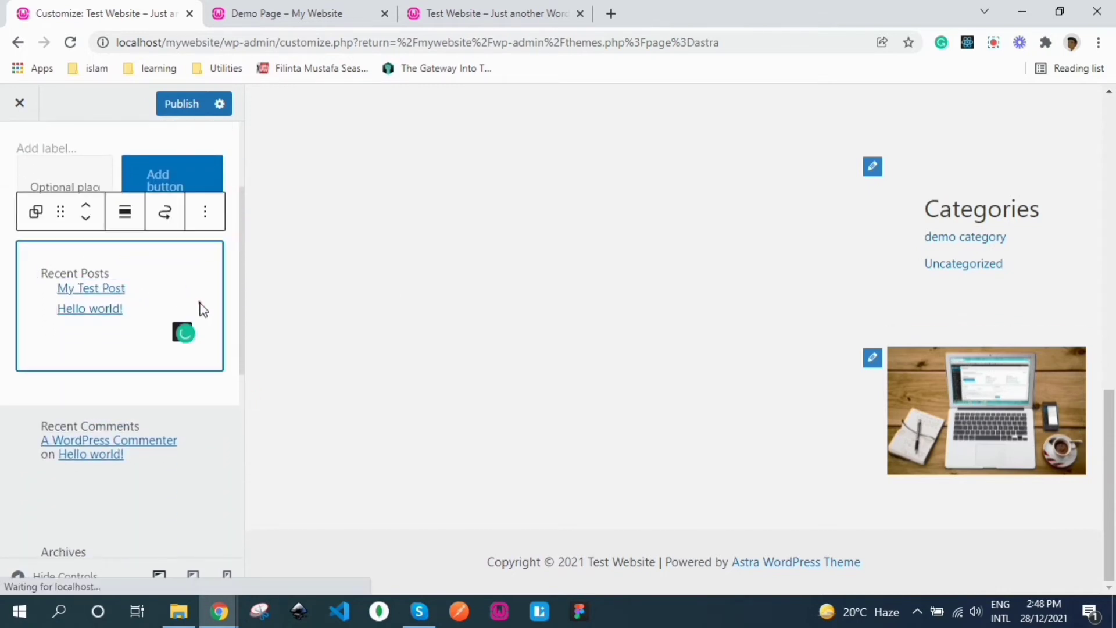
{"action": "left_click", "coordinate": [85, 221]}
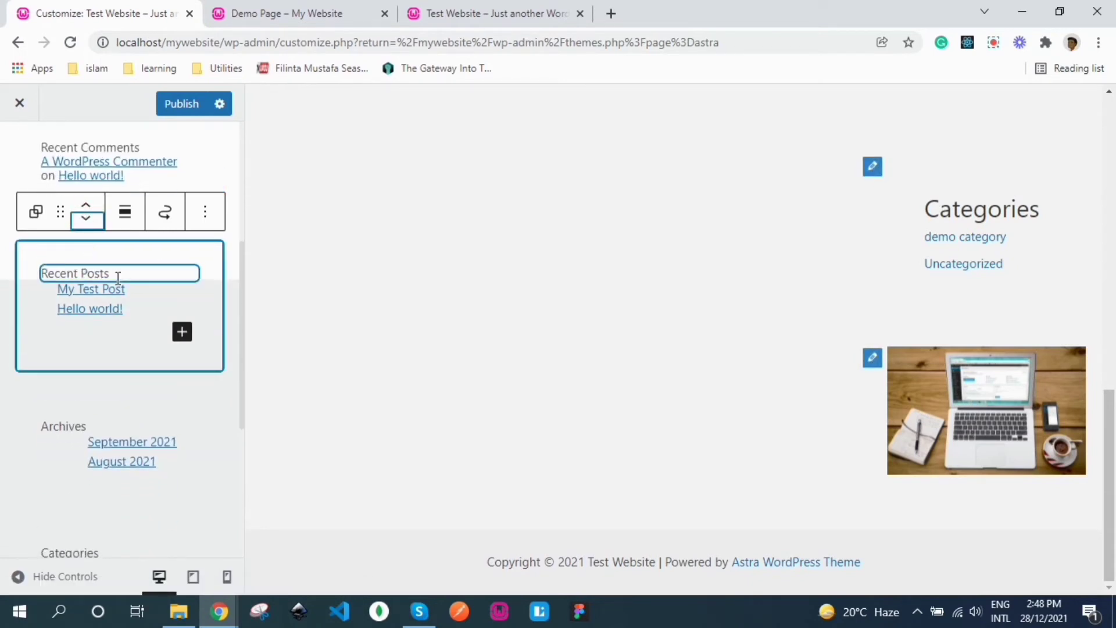
{"action": "left_click", "coordinate": [205, 212]}
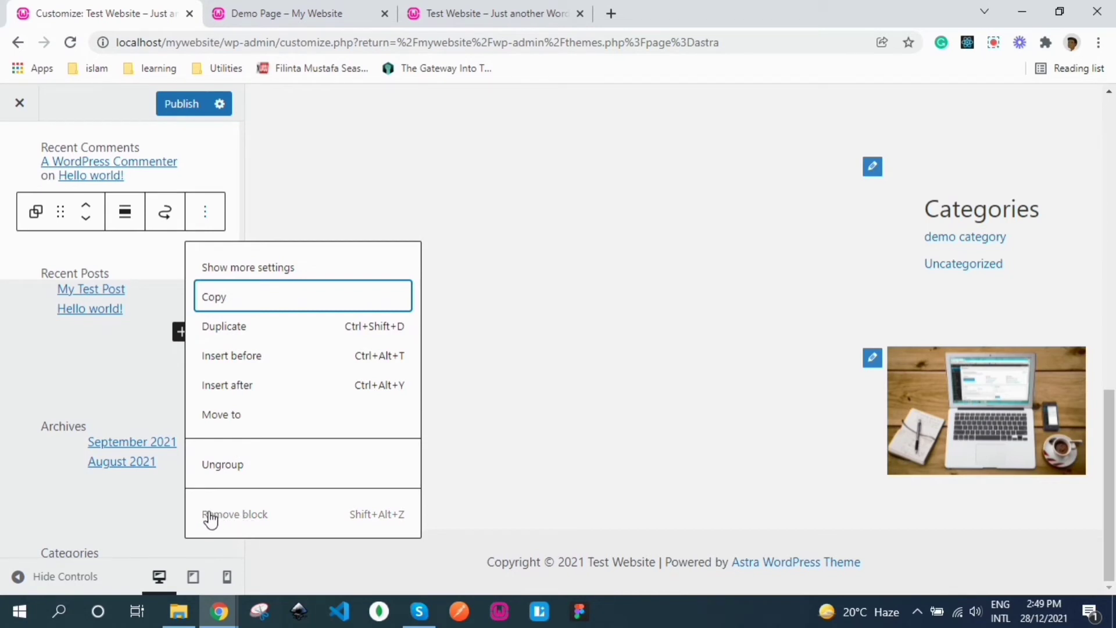
{"action": "left_click", "coordinate": [234, 517]}
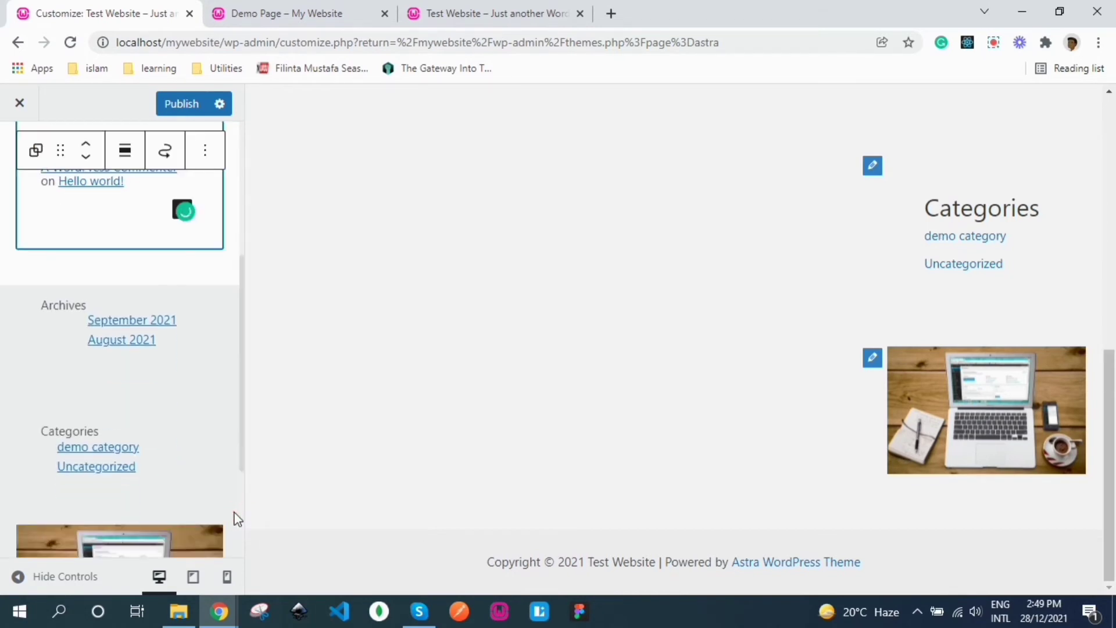
{"action": "left_click", "coordinate": [238, 243]}
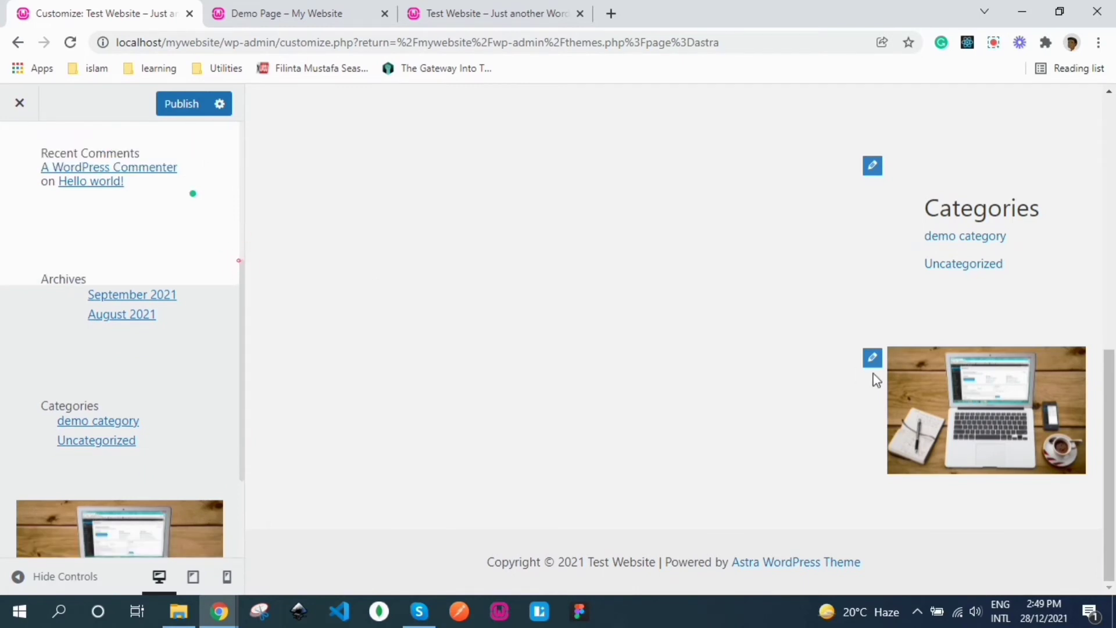
Step: Review the edited Main Sidebar against the site preview and publish the widget changes
{"action": "left_click_drag", "start_coordinate": [240, 326], "coordinate": [247, 214]}
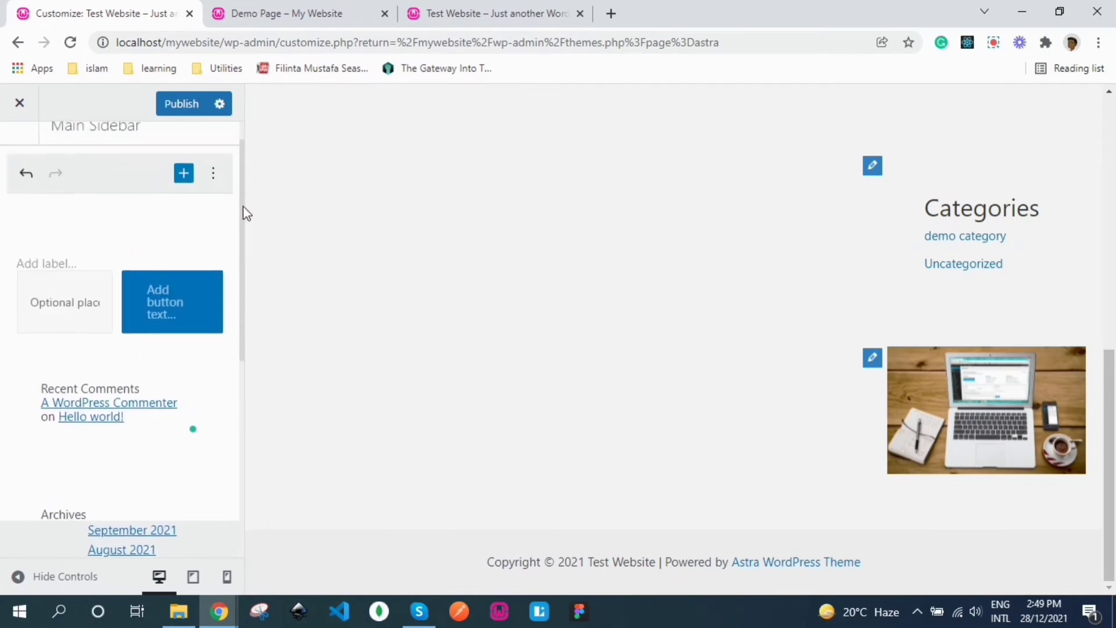
{"action": "scroll", "coordinate": [1100, 467], "scroll_direction": "up", "scroll_amount": 10}
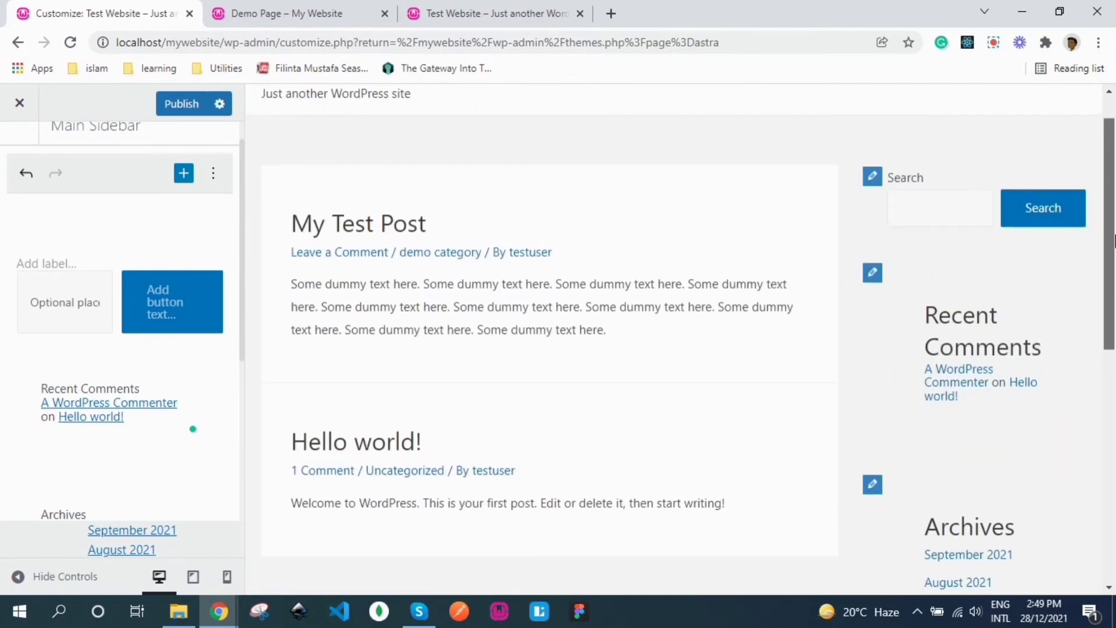
{"action": "scroll", "coordinate": [172, 254], "scroll_direction": "up", "scroll_amount": 2}
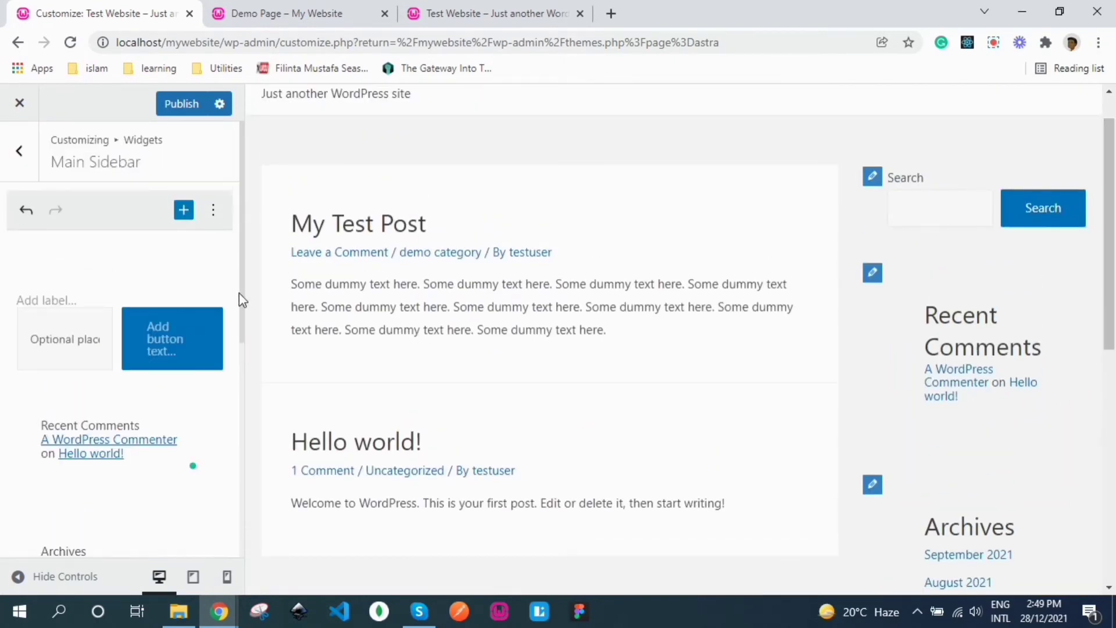
{"action": "left_click_drag", "start_coordinate": [241, 301], "coordinate": [243, 275]}
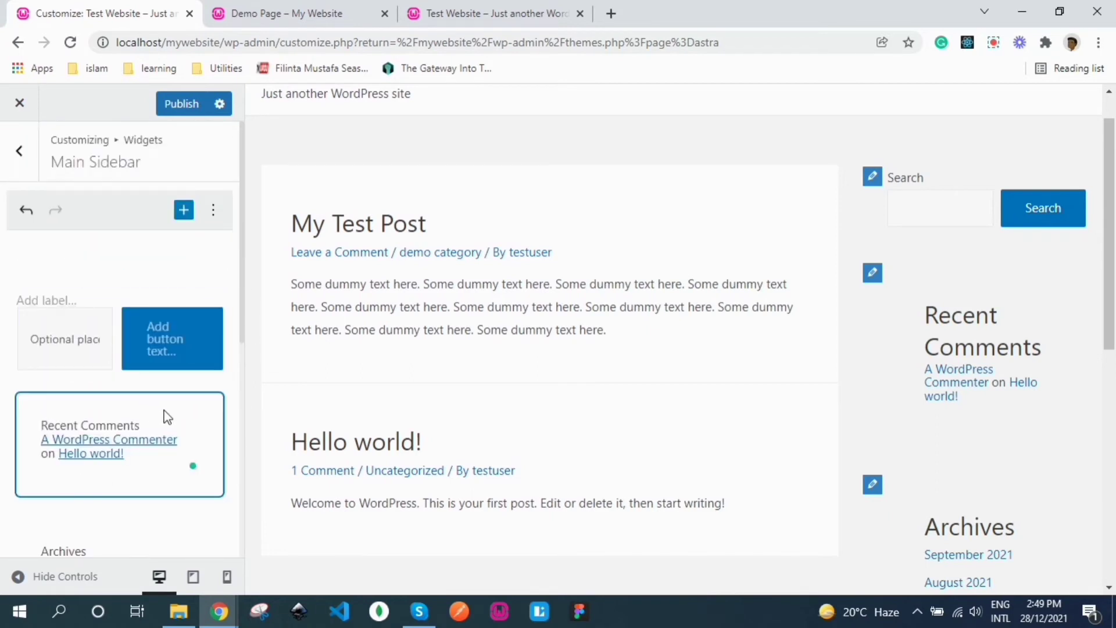
{"action": "mouse_move", "coordinate": [201, 387]}
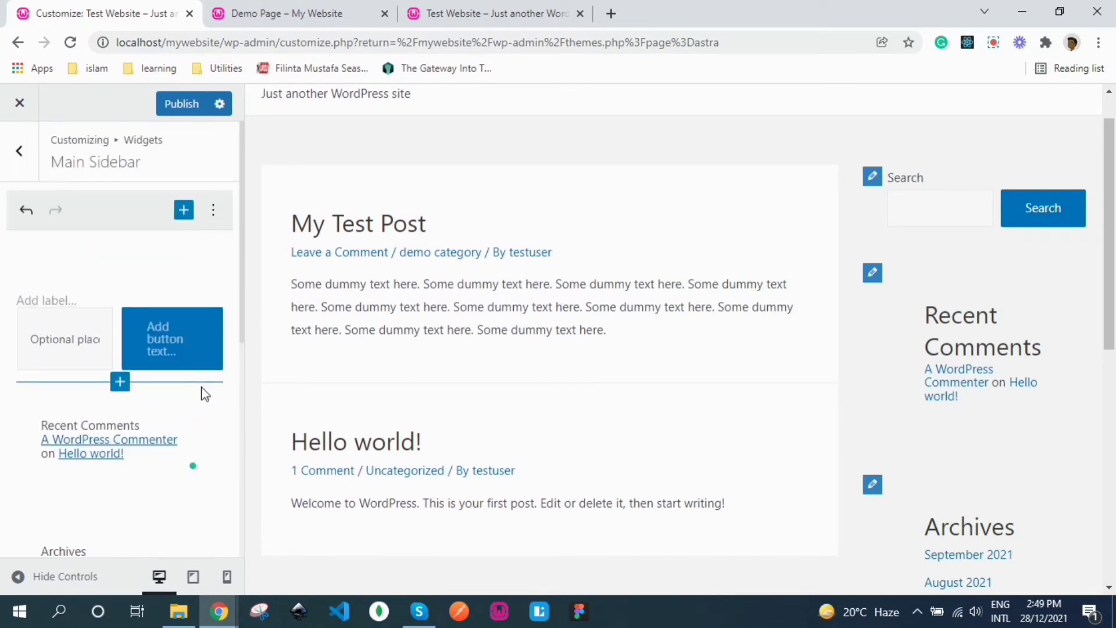
{"action": "scroll", "coordinate": [232, 310], "scroll_direction": "down", "scroll_amount": 1}
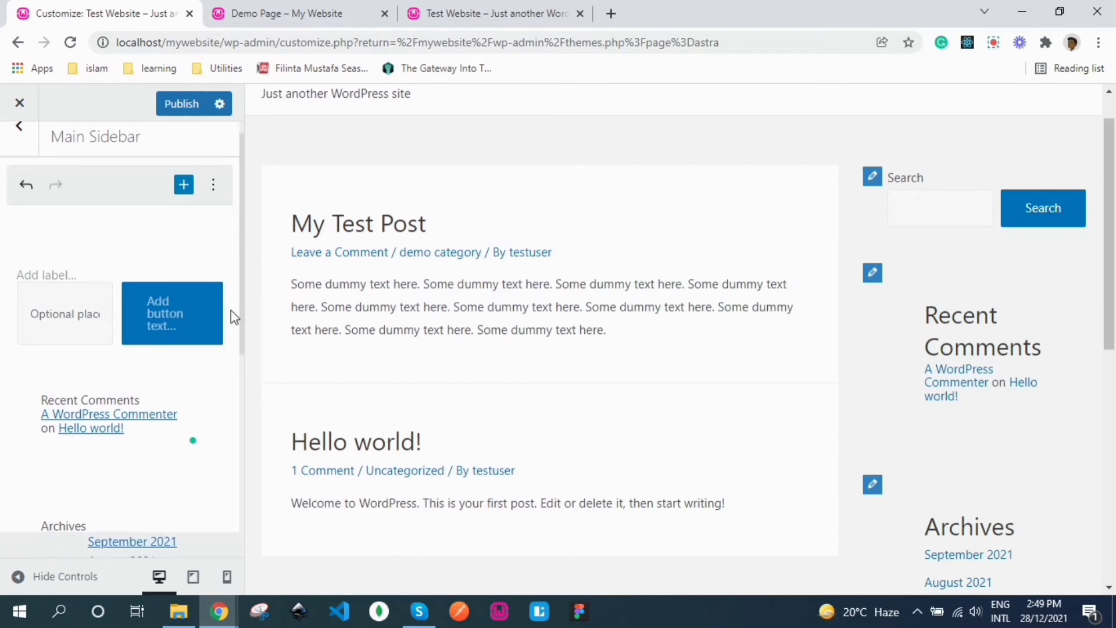
{"action": "scroll", "coordinate": [232, 287], "scroll_direction": "up", "scroll_amount": 1}
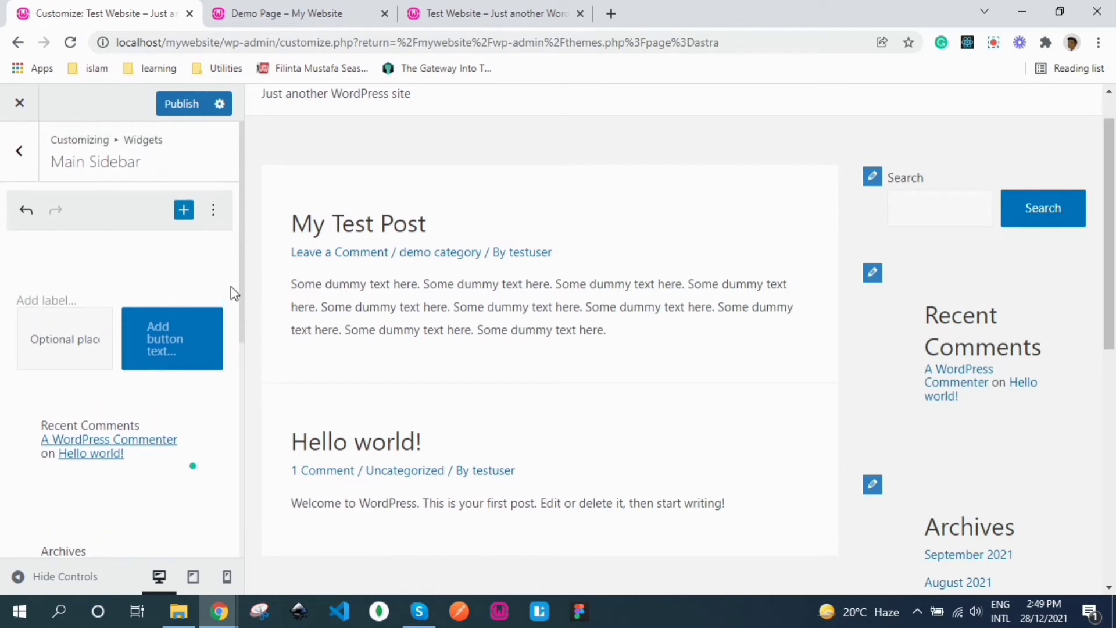
{"action": "left_click", "coordinate": [177, 106]}
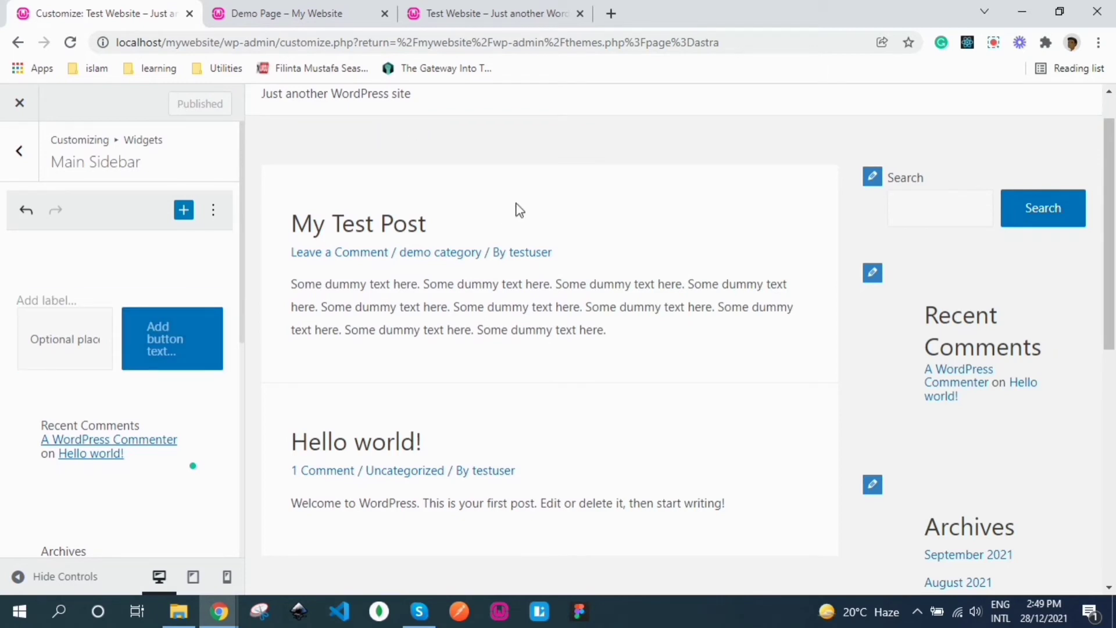
Step: Leave the widget settings and, in Homepage Settings, make the homepage a static page showing Demo Page
{"action": "left_click", "coordinate": [27, 167]}
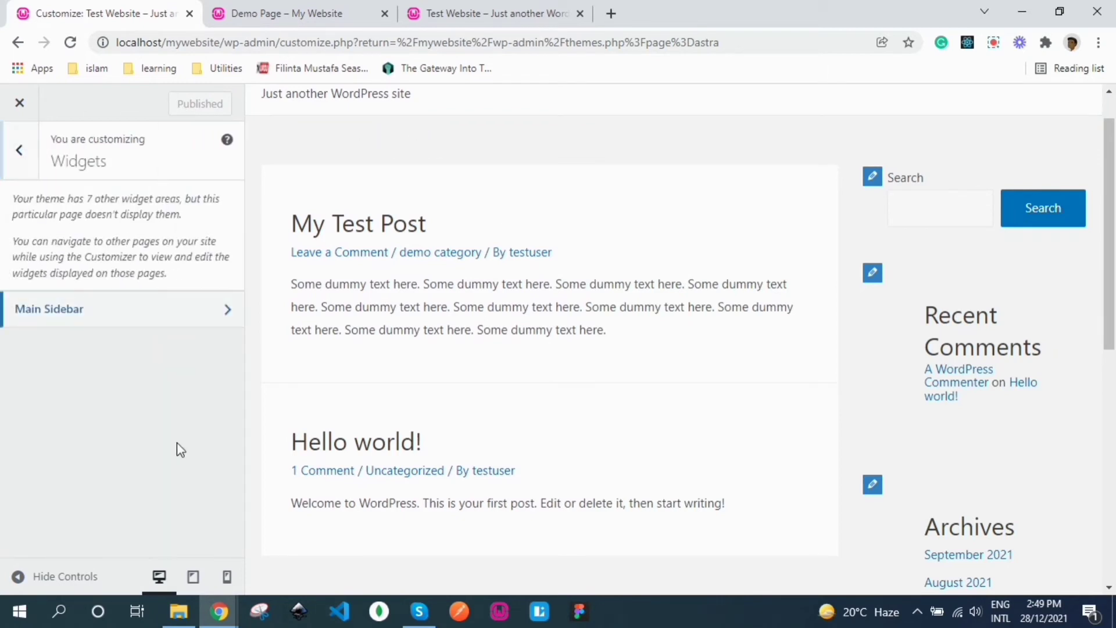
{"action": "left_click", "coordinate": [9, 148]}
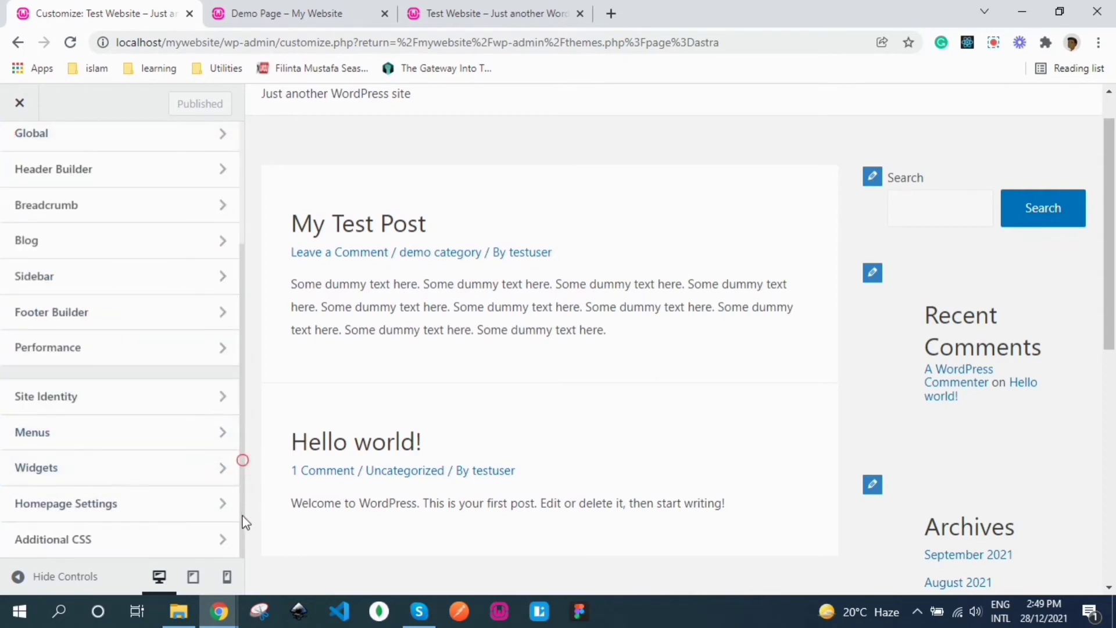
{"action": "left_click", "coordinate": [126, 513]}
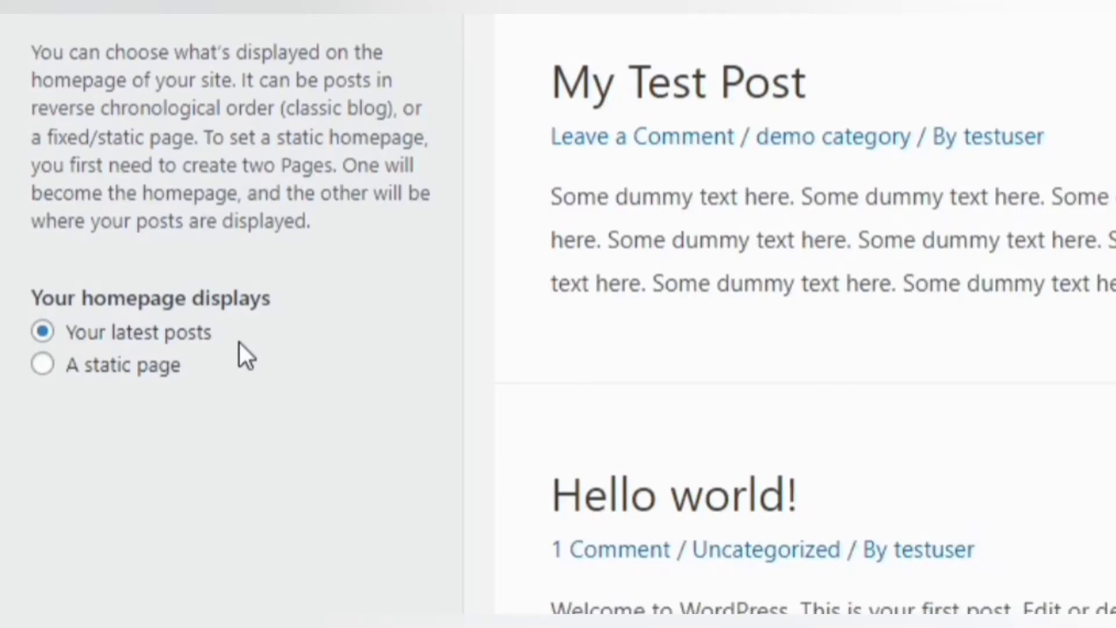
{"action": "left_click", "coordinate": [41, 365]}
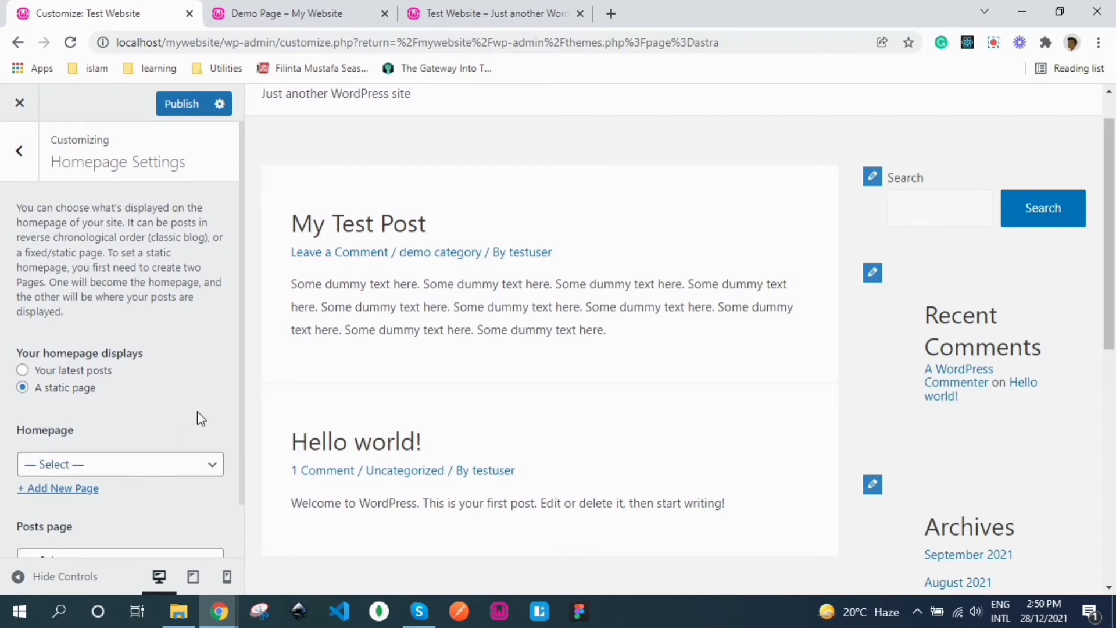
{"action": "left_click_drag", "start_coordinate": [242, 419], "coordinate": [242, 494]}
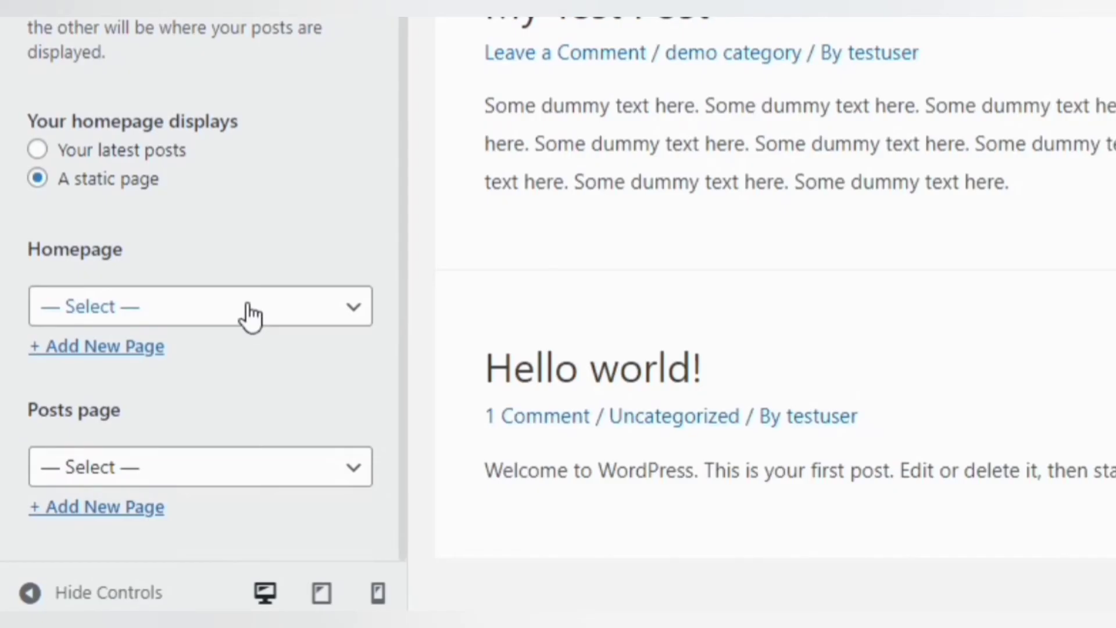
{"action": "left_click", "coordinate": [251, 316]}
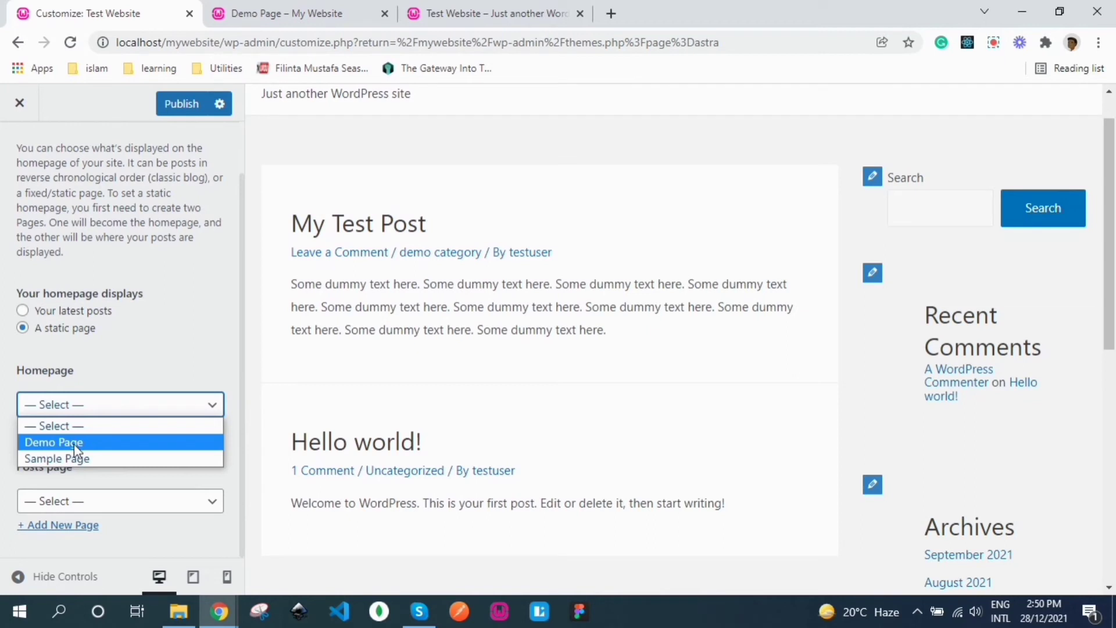
{"action": "left_click", "coordinate": [74, 444]}
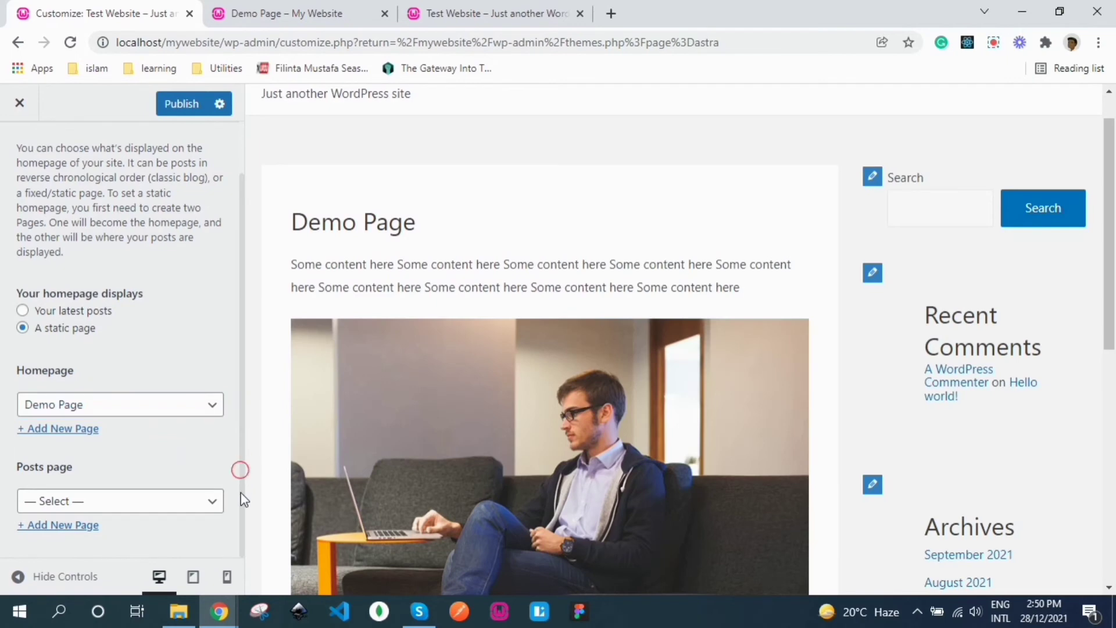
Step: Add a new page titled Blog and assign it as the posts page in Homepage Settings
{"action": "left_click", "coordinate": [114, 503]}
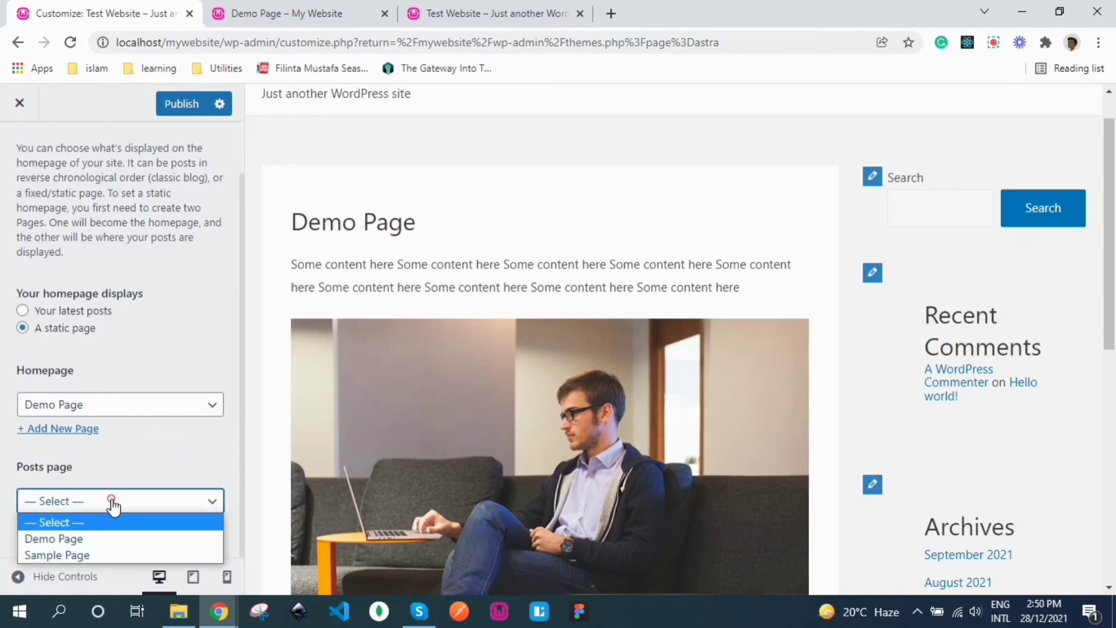
{"action": "left_click", "coordinate": [139, 470]}
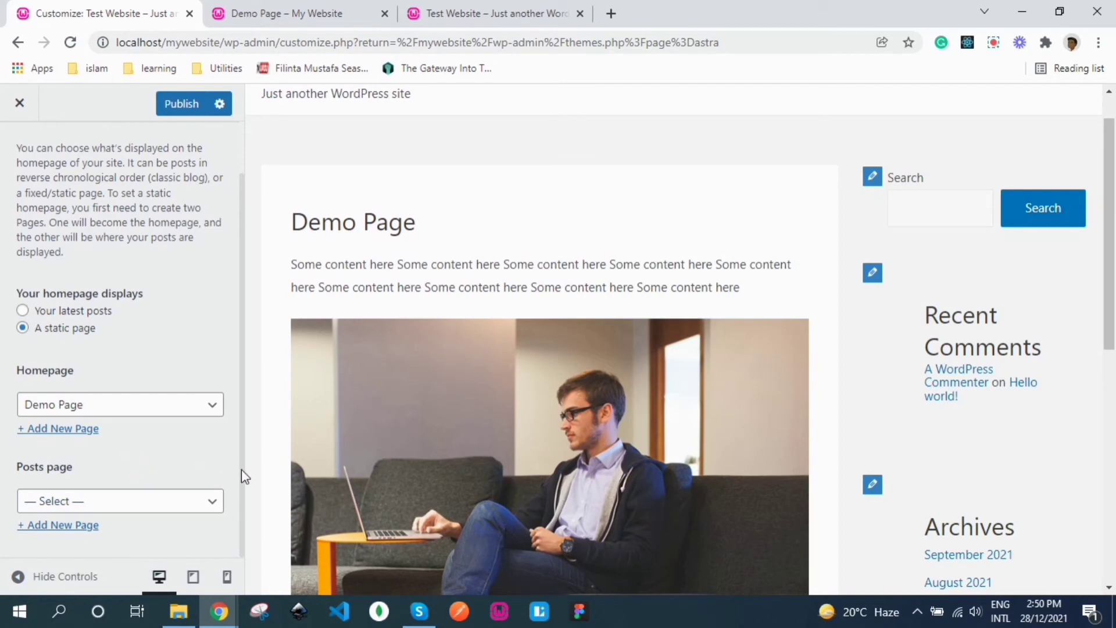
{"action": "left_click", "coordinate": [175, 505]}
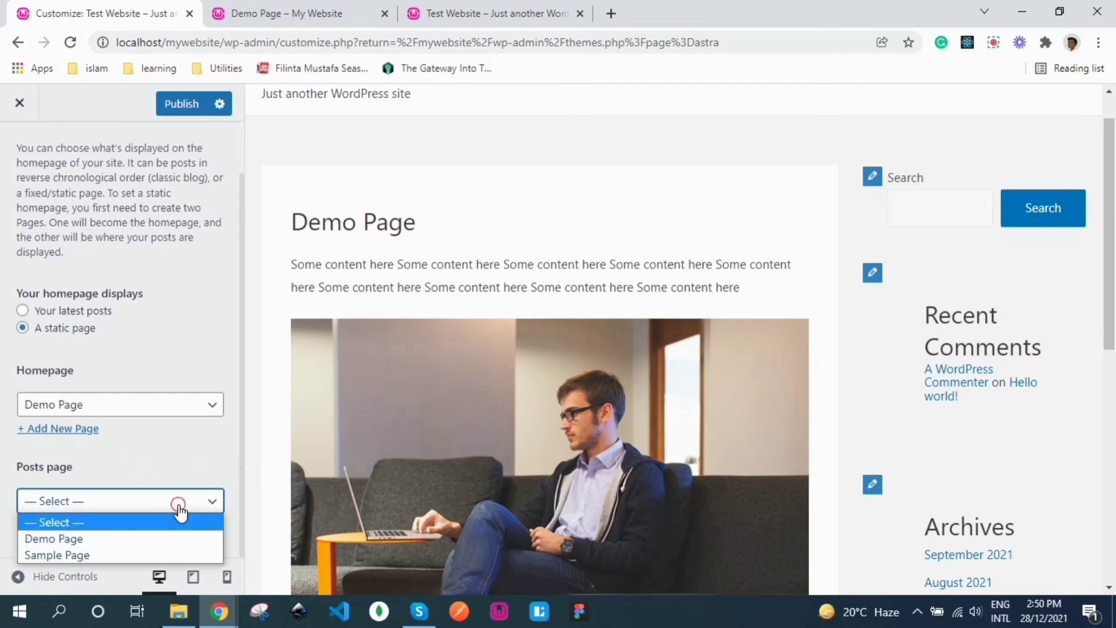
{"action": "left_click", "coordinate": [165, 466]}
{"action": "left_click", "coordinate": [65, 527]}
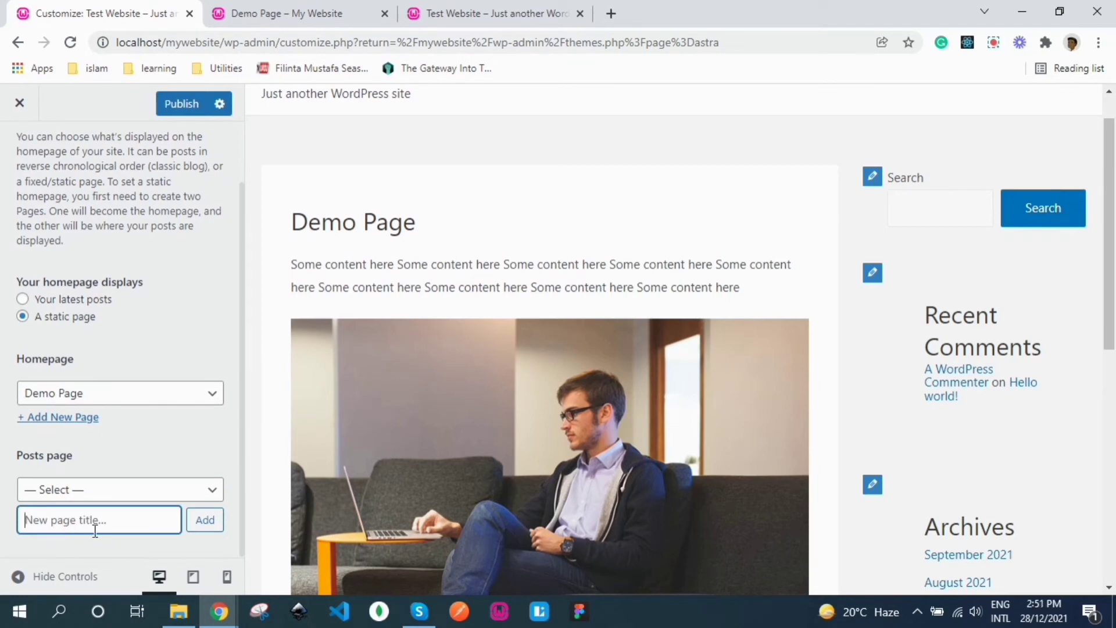
{"action": "type", "text": "Blog"}
{"action": "left_click", "coordinate": [204, 521]}
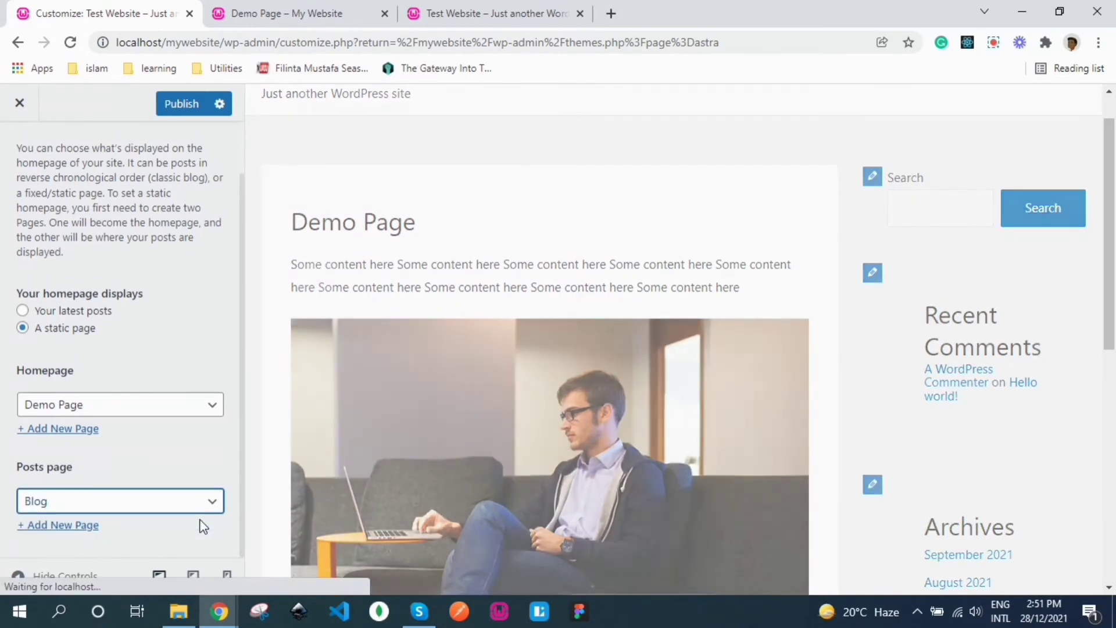
Step: Check the available choices for the posts page, keep Blog, and publish the homepage settings
{"action": "left_click", "coordinate": [198, 509]}
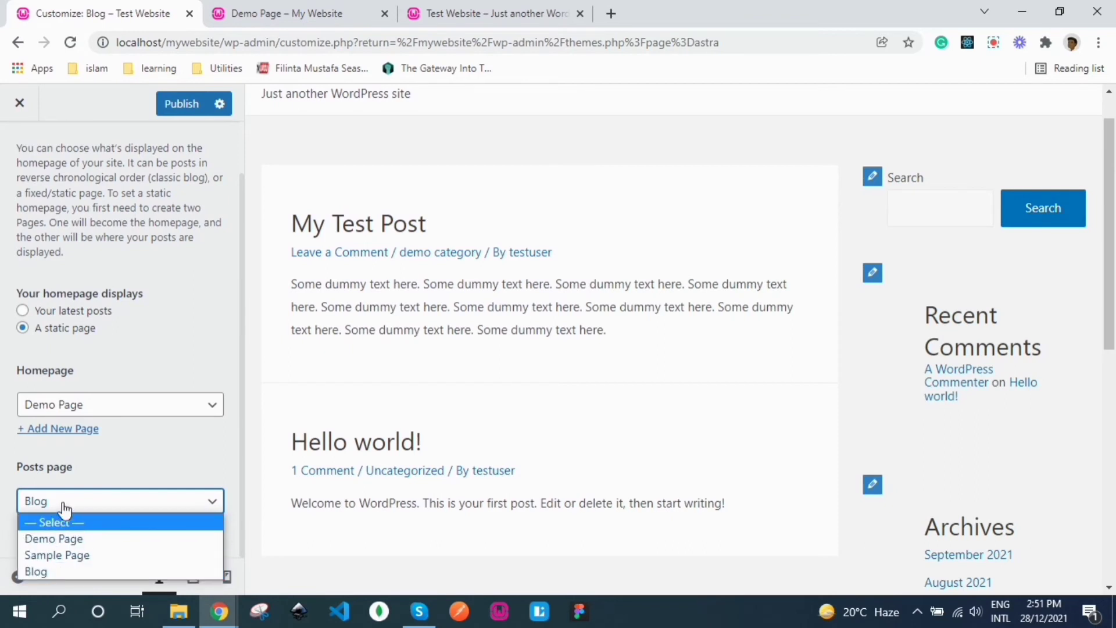
{"action": "left_click", "coordinate": [123, 469]}
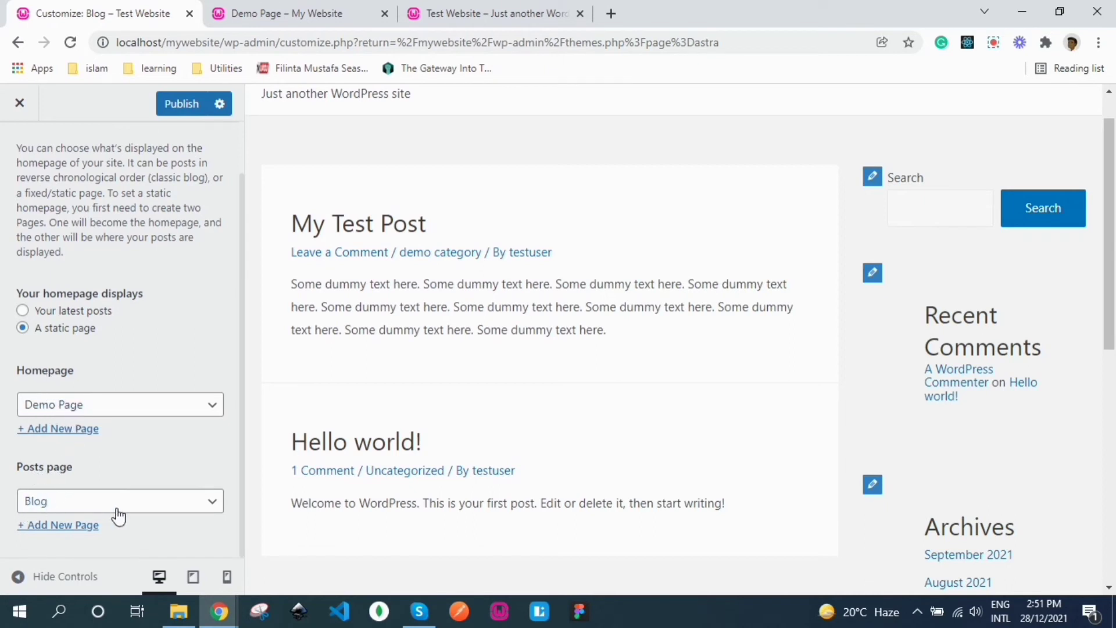
{"action": "left_click", "coordinate": [181, 108]}
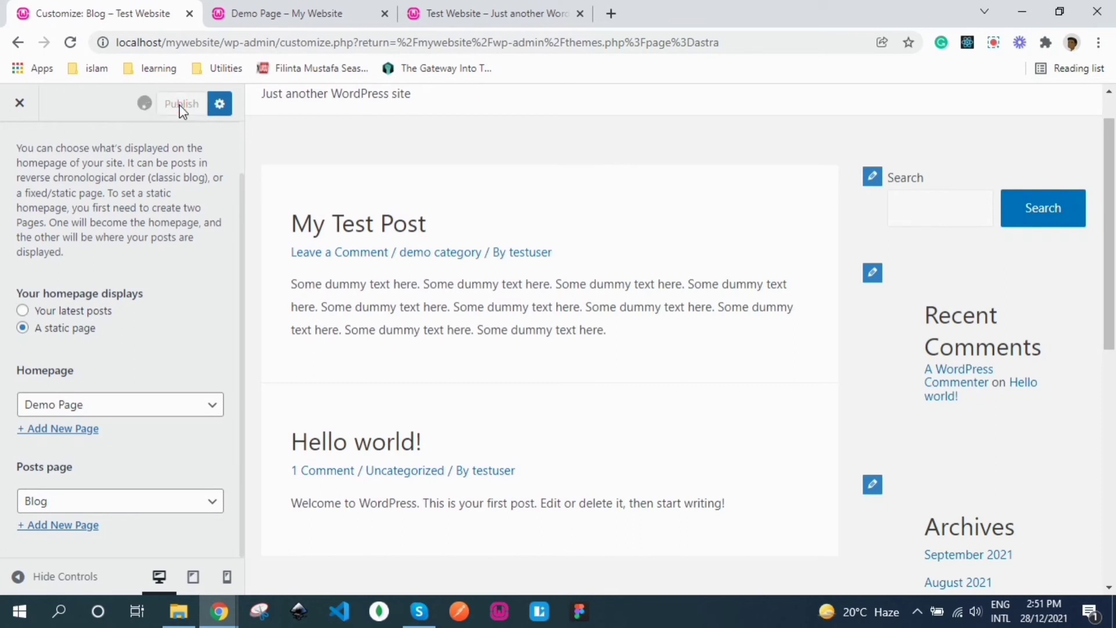
Step: Switch to the live Test Website, reload its home page and check the front page content, navigation menu and sidebar
{"action": "left_click", "coordinate": [475, 14]}
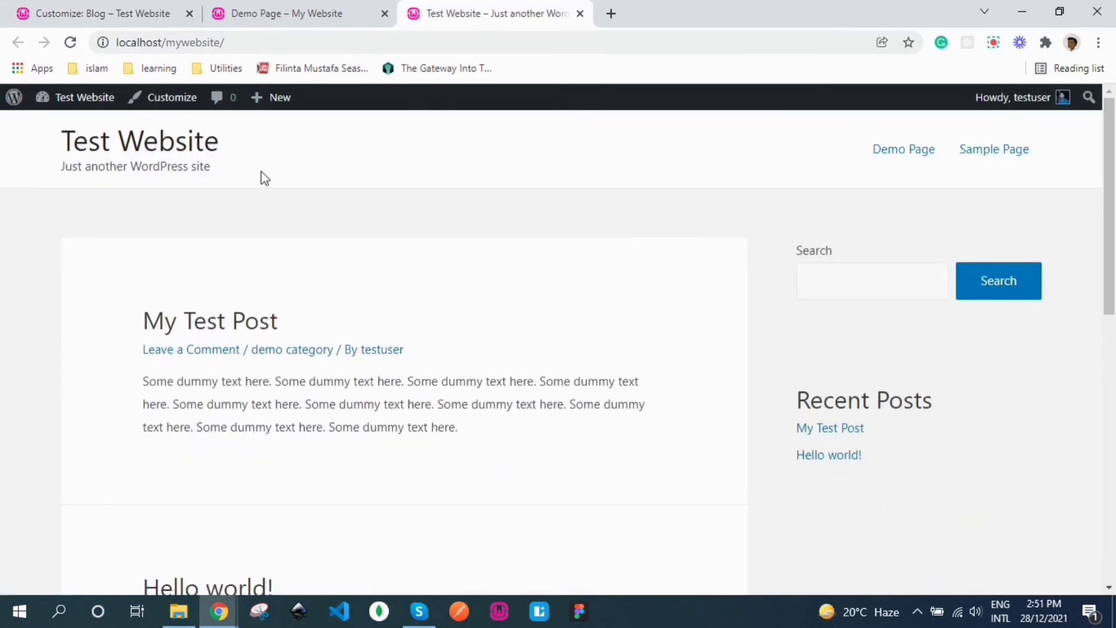
{"action": "left_click", "coordinate": [180, 153]}
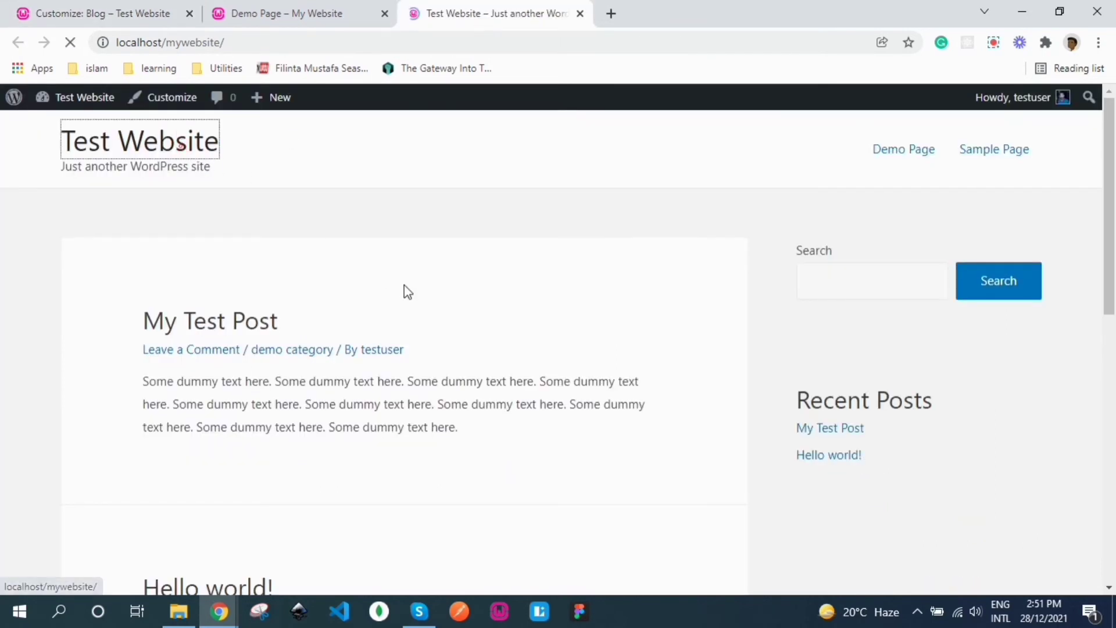
{"action": "scroll", "coordinate": [1114, 251], "scroll_direction": "down", "scroll_amount": 1}
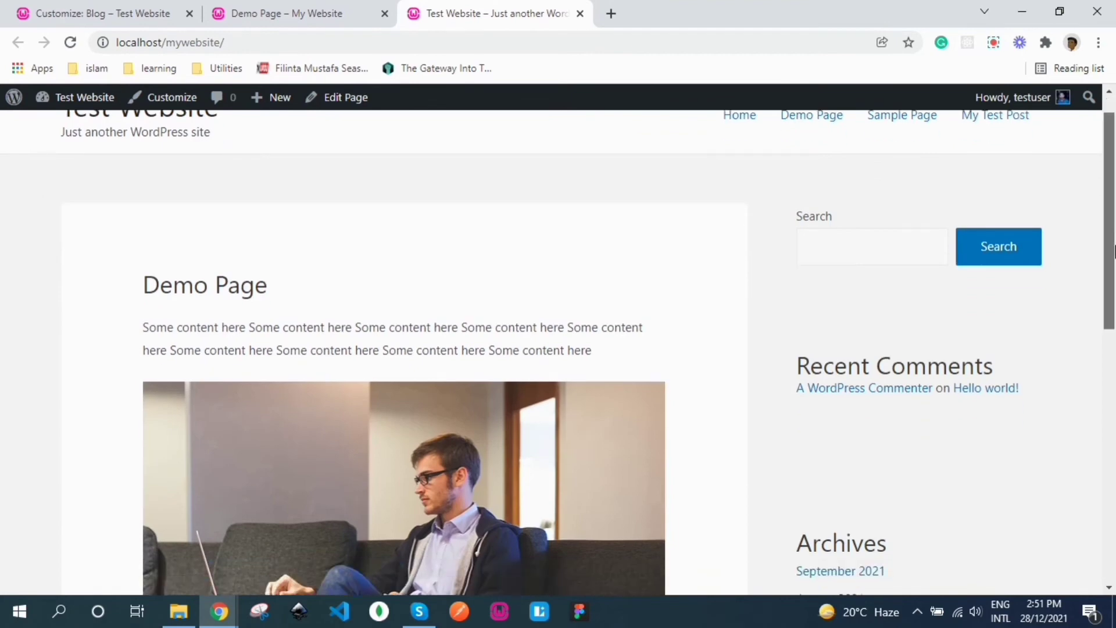
{"action": "left_click_drag", "start_coordinate": [1115, 247], "coordinate": [1115, 248]}
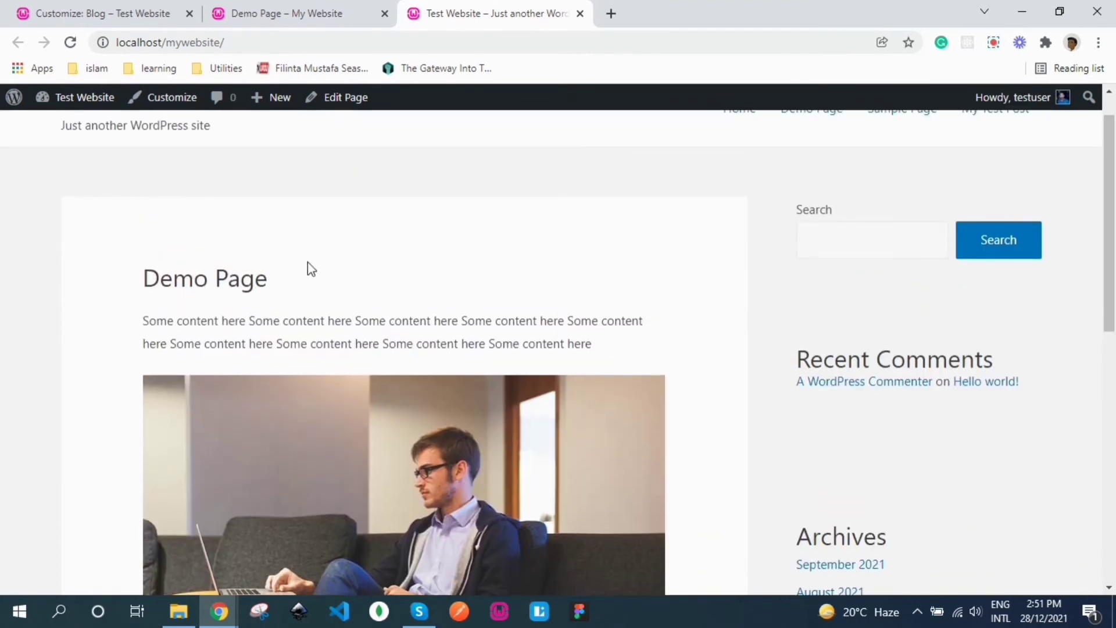
{"action": "mouse_move", "coordinate": [1114, 193]}
{"action": "left_mouse_down"}
{"action": "mouse_move", "coordinate": [1114, 414]}
{"action": "mouse_move", "coordinate": [1114, 173]}
{"action": "left_mouse_up"}
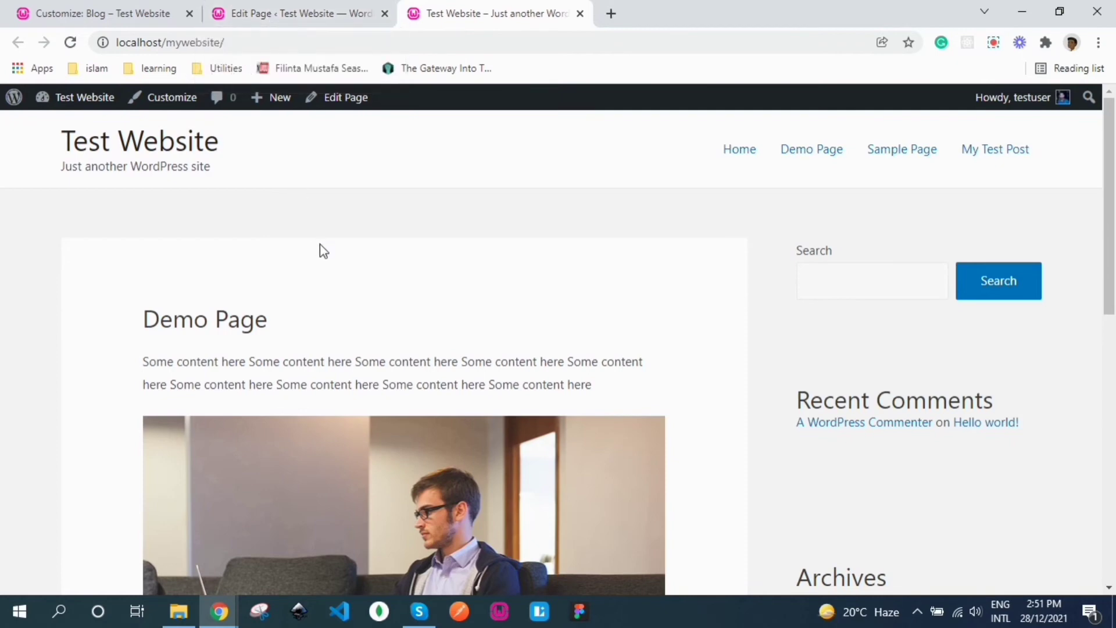
Step: Open Demo Page for editing, set its Astra sidebar layout to No Sidebar and update the page
{"action": "left_click", "coordinate": [341, 100]}
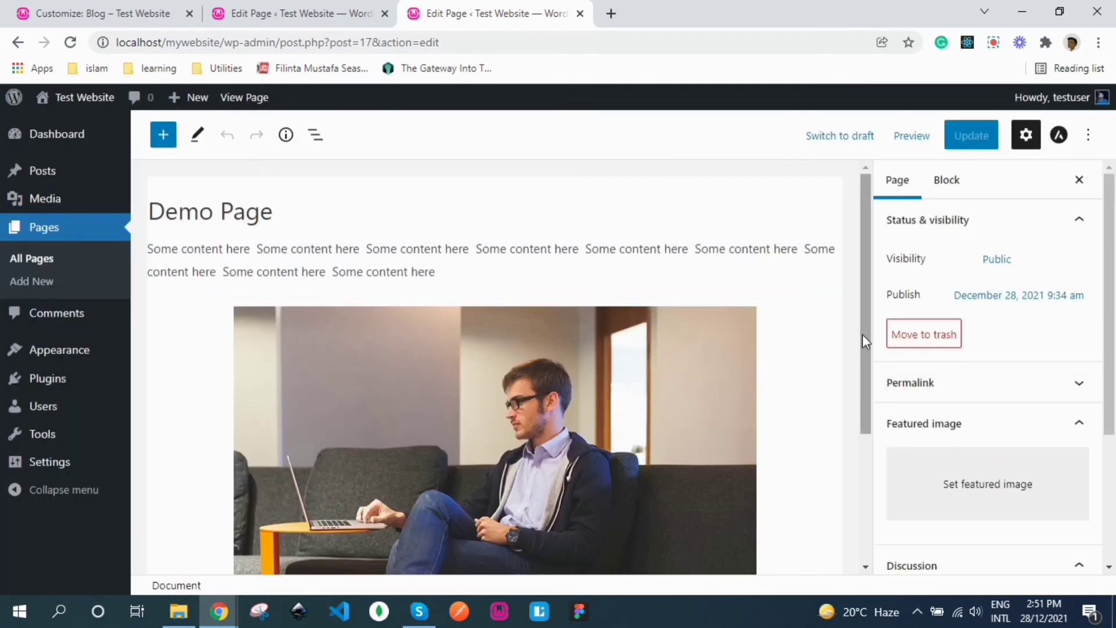
{"action": "left_click_drag", "start_coordinate": [864, 334], "coordinate": [885, 498]}
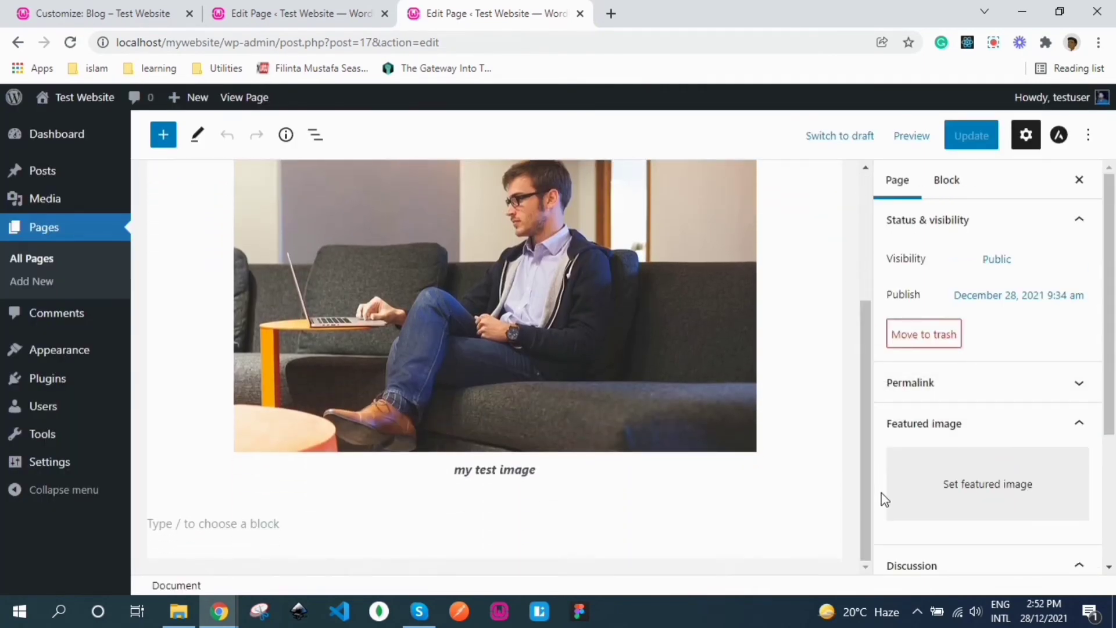
{"action": "left_click_drag", "start_coordinate": [1114, 404], "coordinate": [1105, 343]}
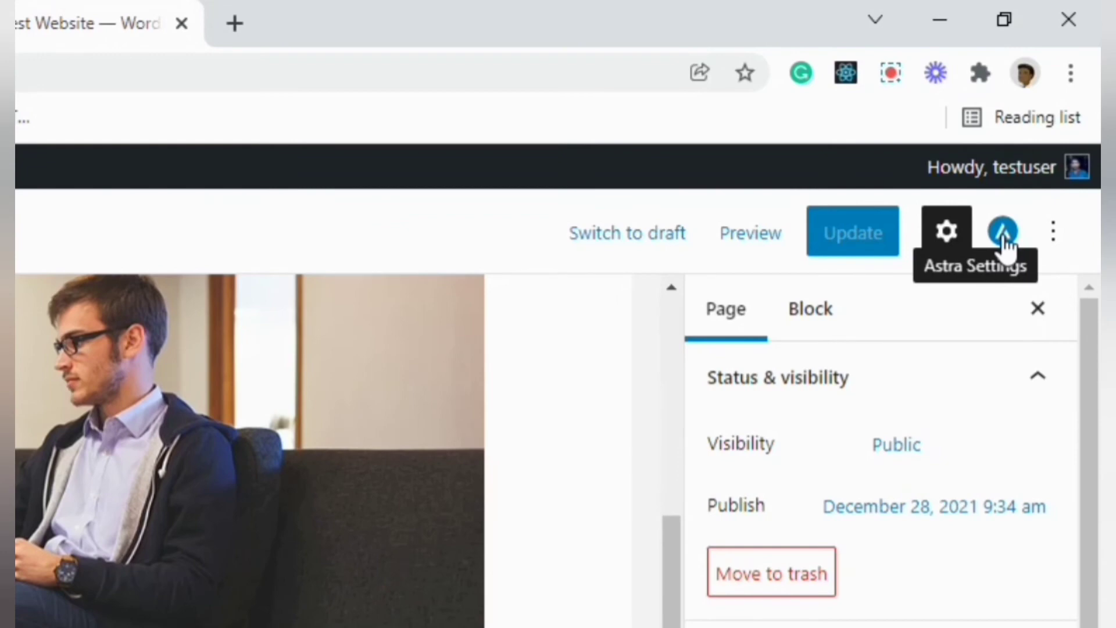
{"action": "left_click", "coordinate": [1003, 236]}
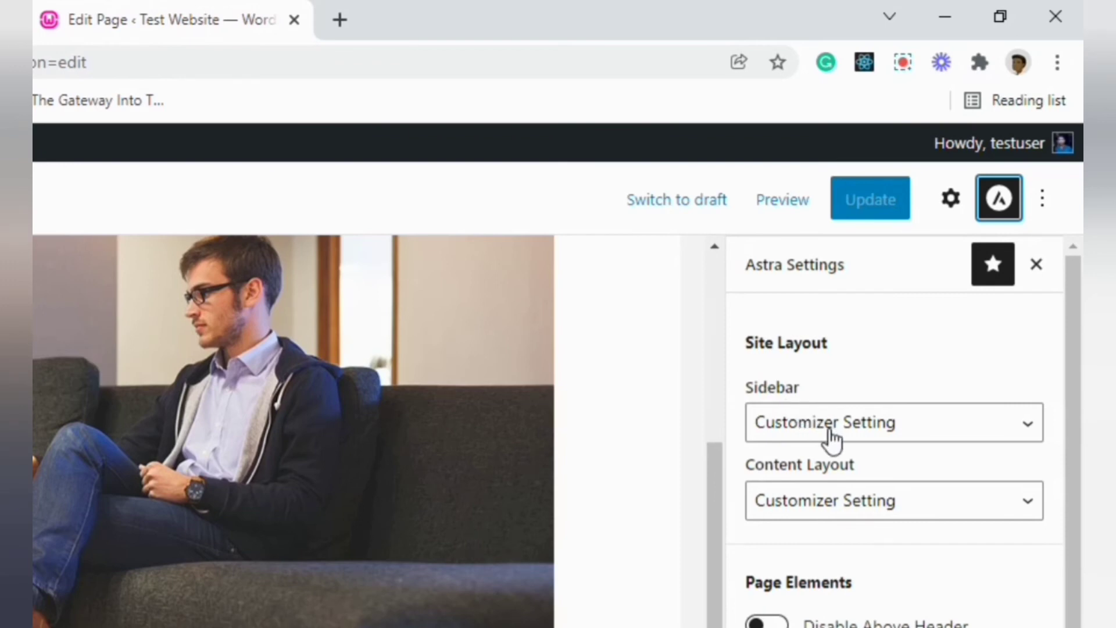
{"action": "left_click", "coordinate": [852, 439]}
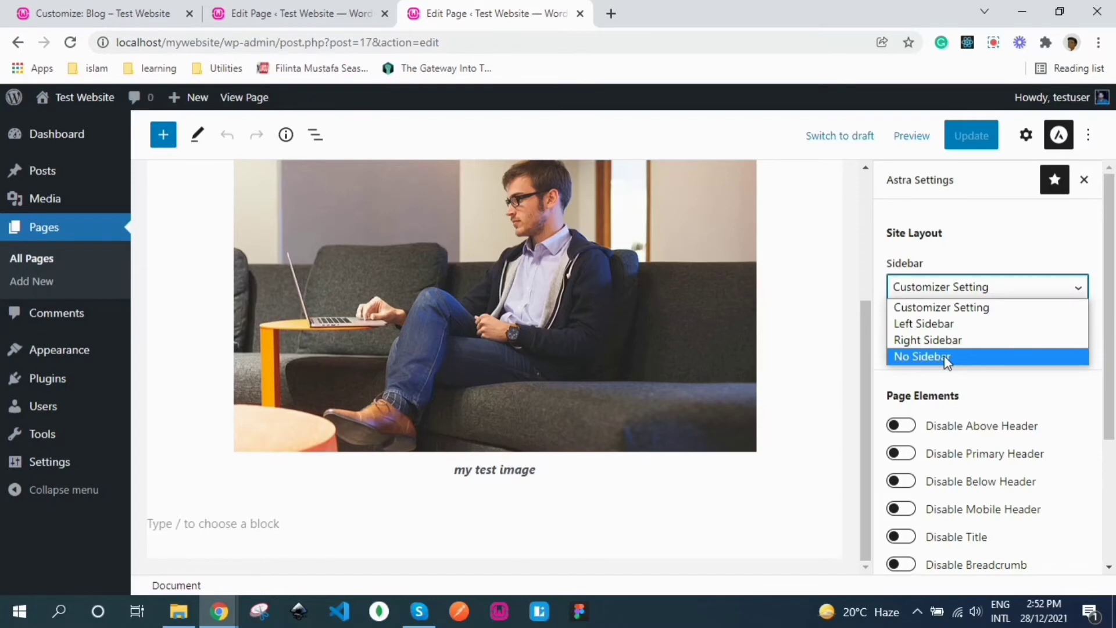
{"action": "left_click", "coordinate": [943, 356]}
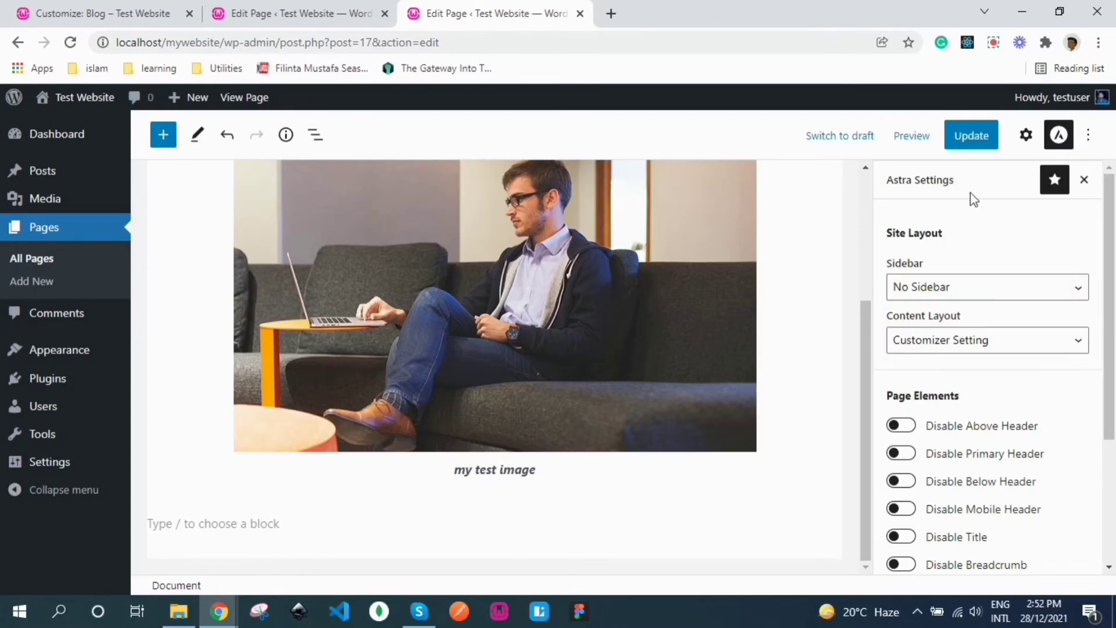
{"action": "left_click", "coordinate": [968, 138]}
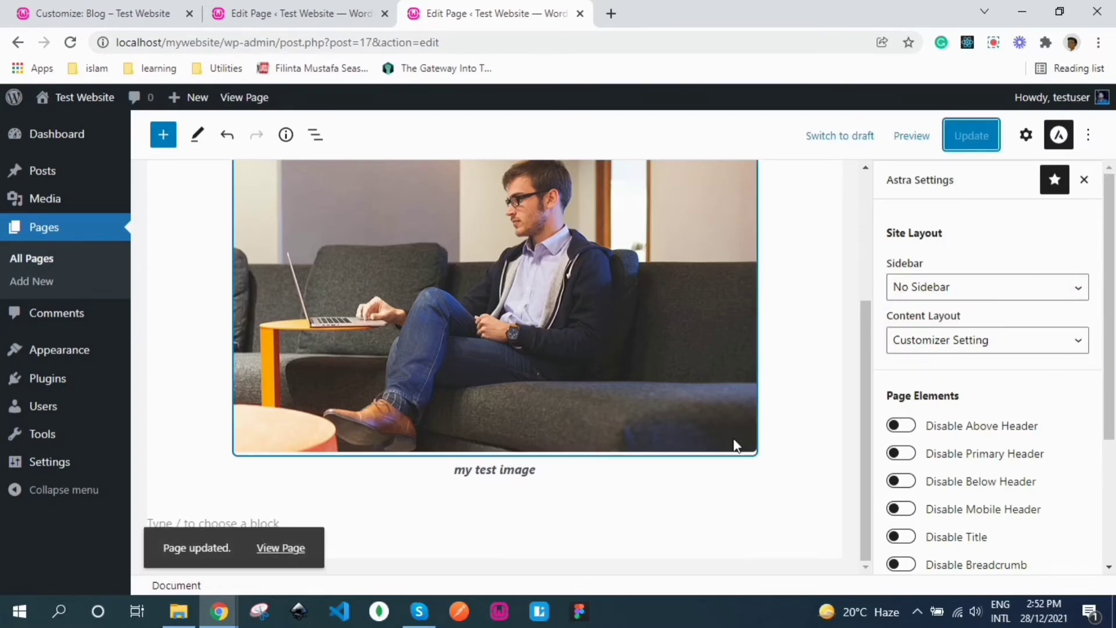
Step: Open the updated Demo Page in a new browser tab and examine its layout
{"action": "left_click", "coordinate": [281, 545]}
{"action": "right_click", "coordinate": [281, 545]}
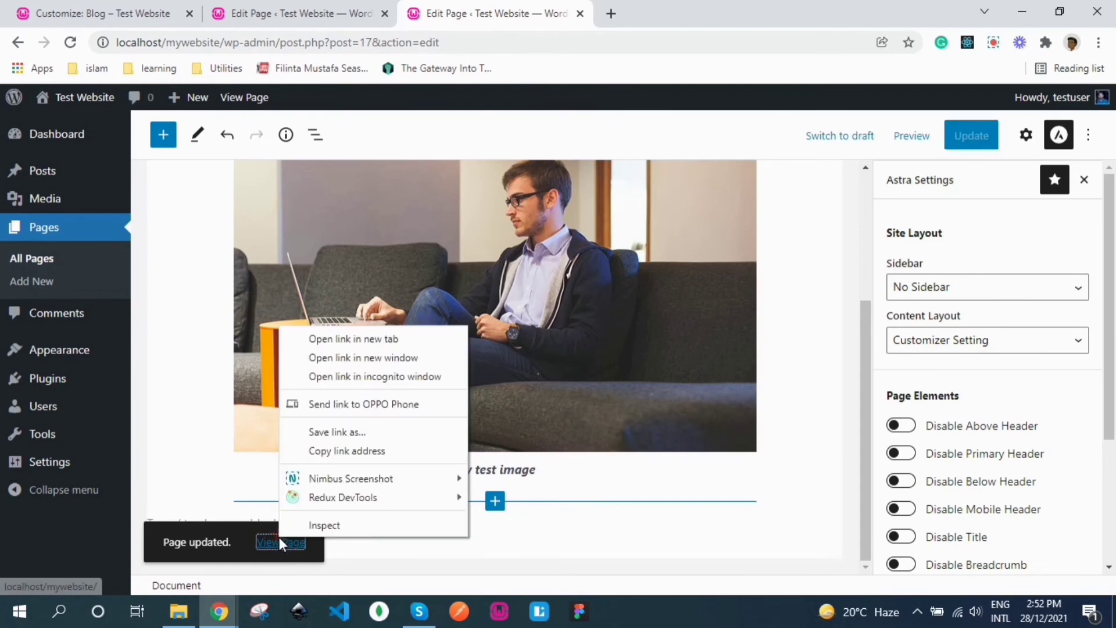
{"action": "left_click", "coordinate": [327, 337]}
{"action": "left_click", "coordinate": [646, 1]}
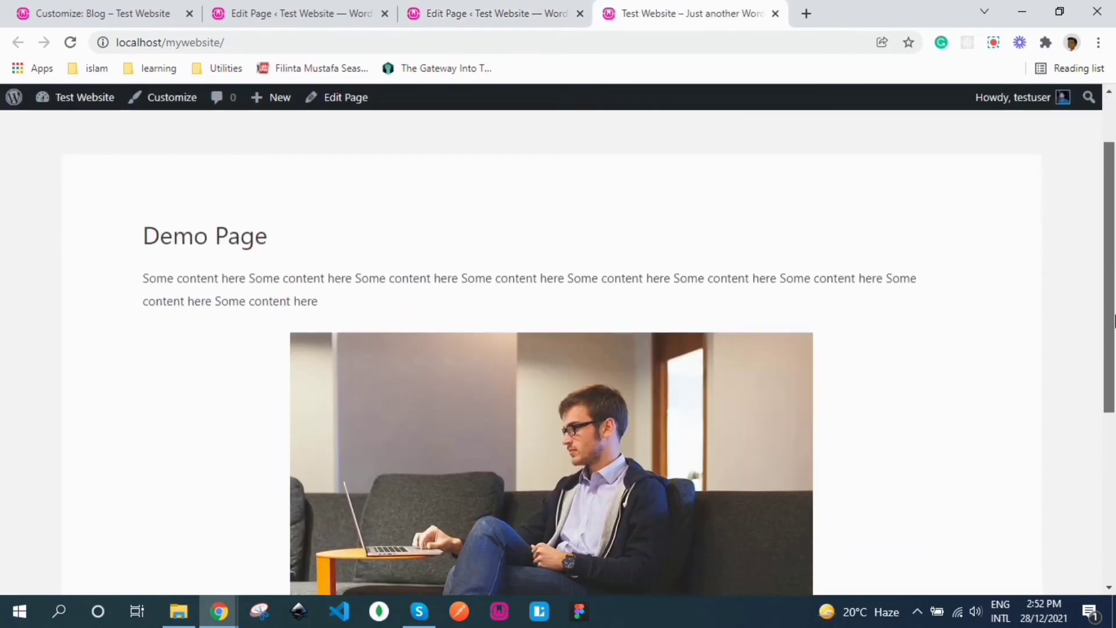
{"action": "left_click_drag", "start_coordinate": [1115, 321], "coordinate": [1114, 258]}
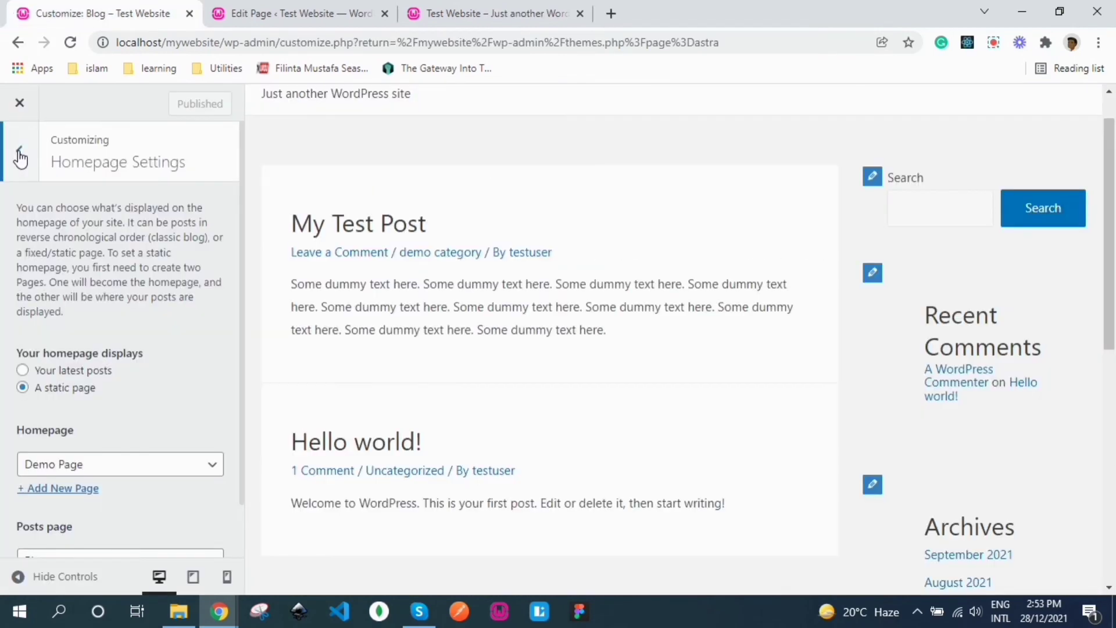
Step: Leave Homepage Settings in the Customizer, examine the Additional CSS section and its code editor, and return to the main options
{"action": "left_click", "coordinate": [20, 152]}
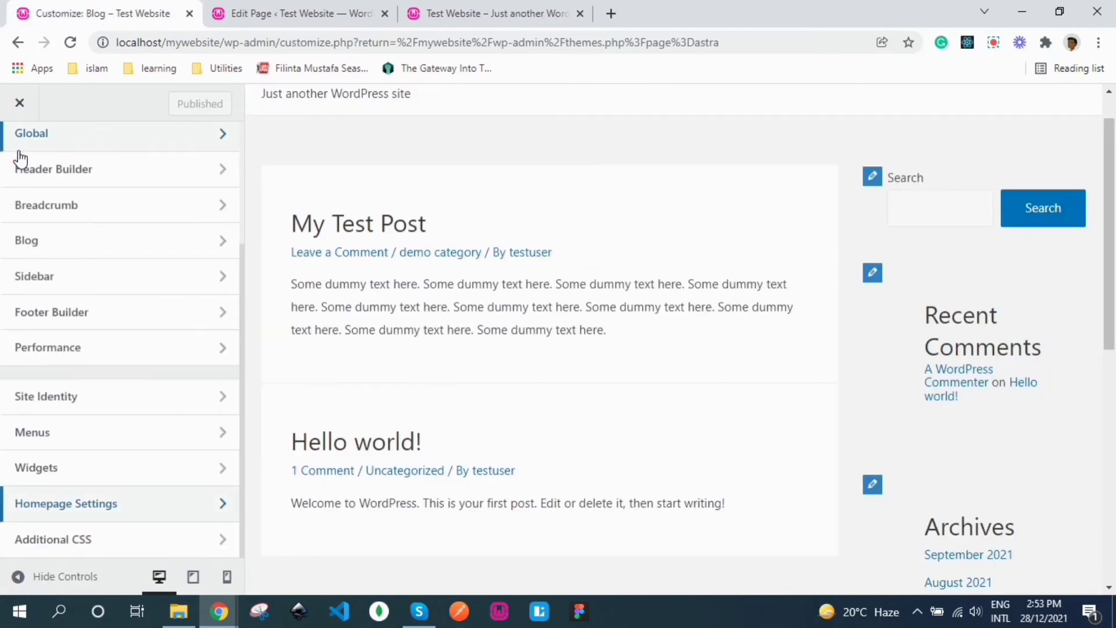
{"action": "left_click", "coordinate": [242, 371]}
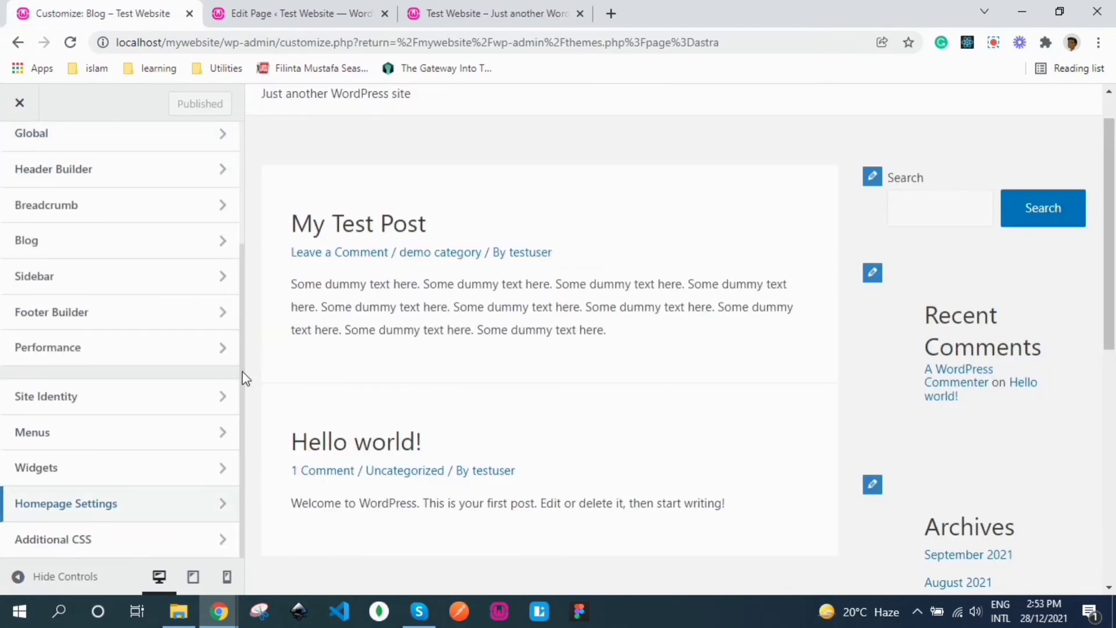
{"action": "left_click", "coordinate": [77, 546]}
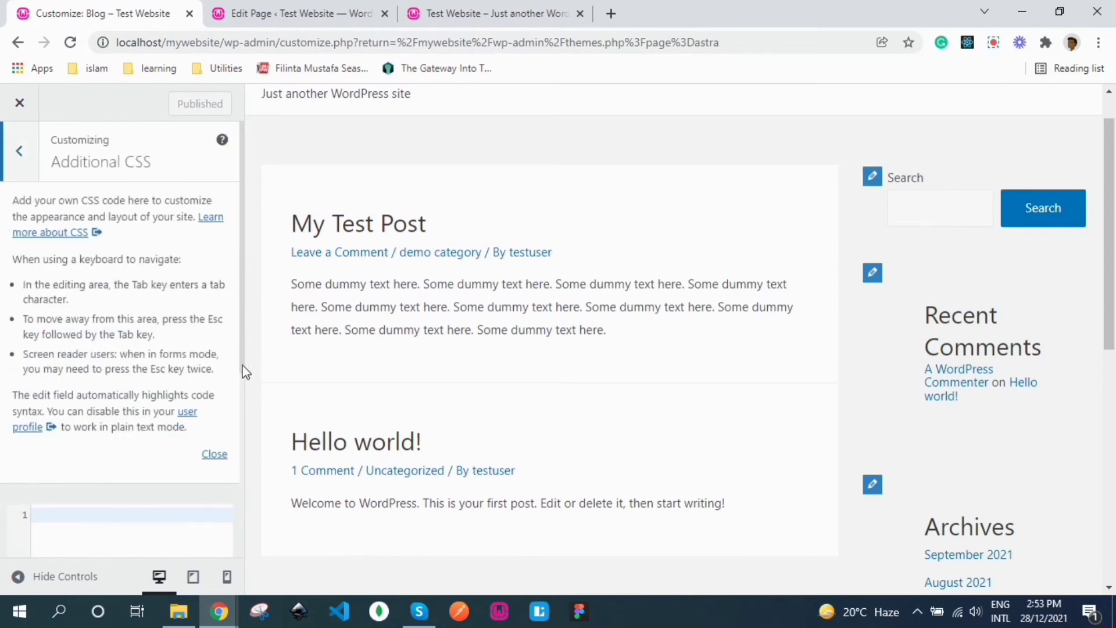
{"action": "left_click_drag", "start_coordinate": [243, 367], "coordinate": [242, 481]}
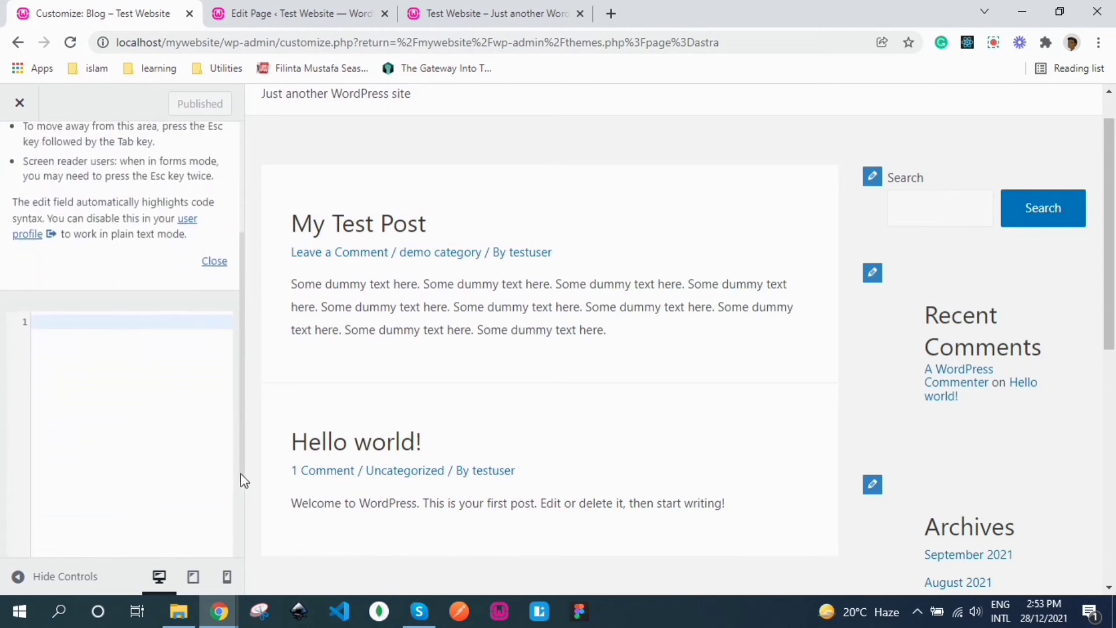
{"action": "left_click", "coordinate": [130, 357]}
{"action": "scroll", "coordinate": [244, 331], "scroll_direction": "up", "scroll_amount": 5}
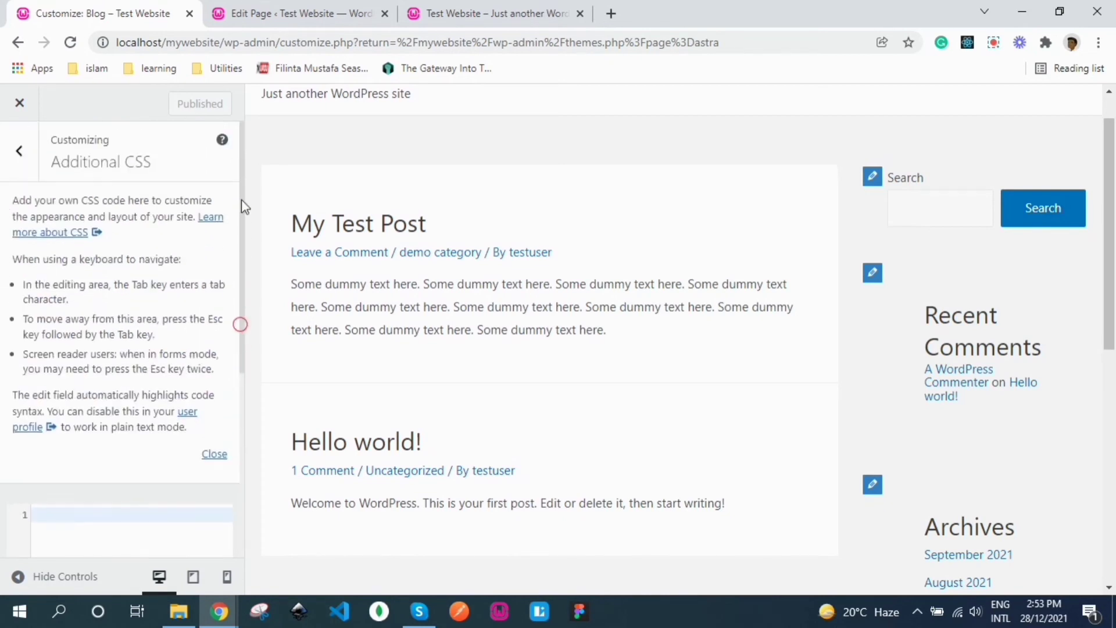
{"action": "left_click", "coordinate": [18, 166]}
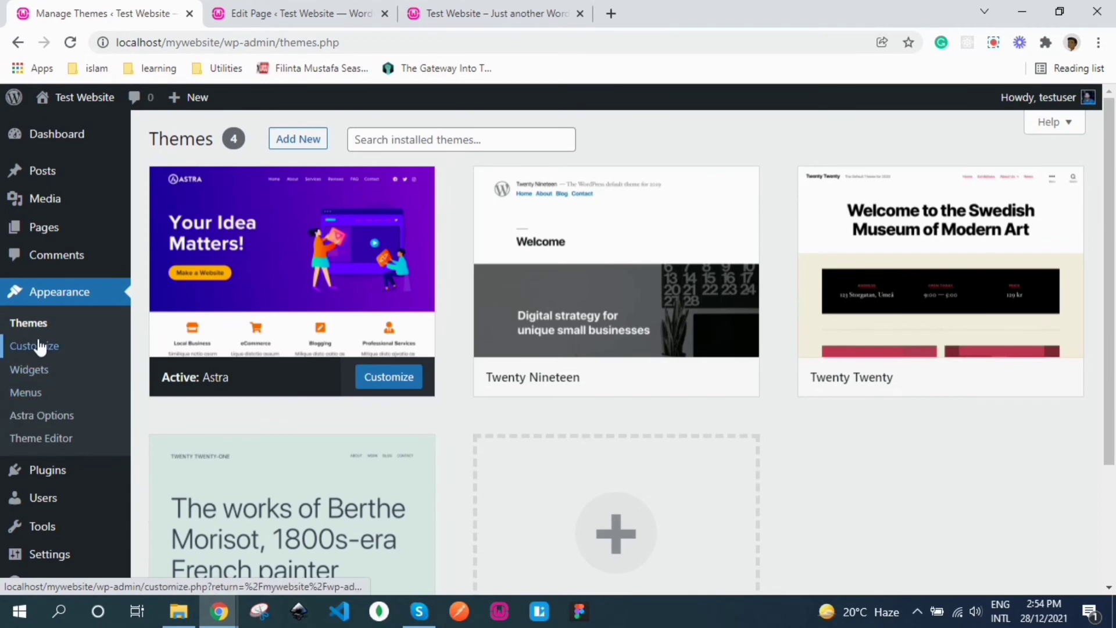
Step: Open the Widgets screen under Appearance, dismiss the welcome dialog and look over the Main Sidebar blocks
{"action": "left_click", "coordinate": [39, 374]}
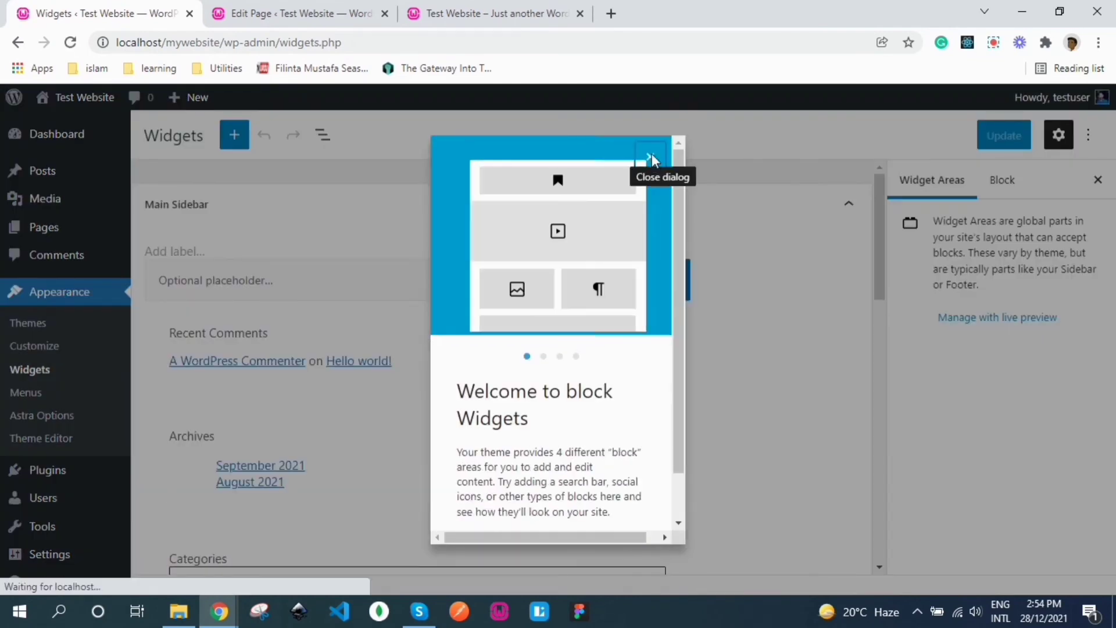
{"action": "left_click", "coordinate": [650, 154]}
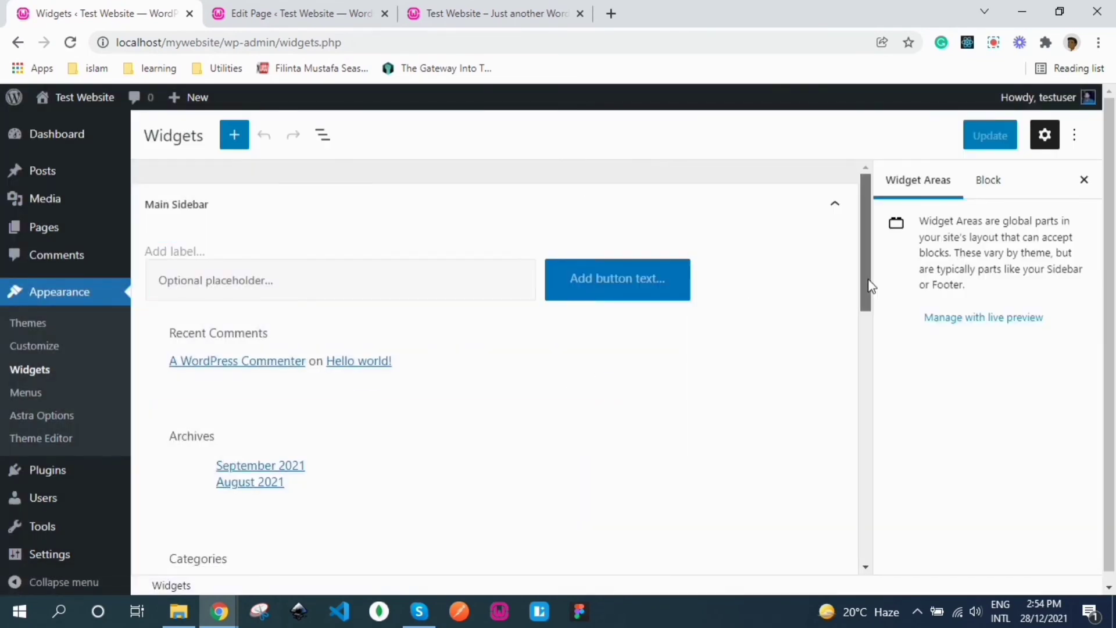
{"action": "left_click_drag", "start_coordinate": [870, 285], "coordinate": [837, 269]}
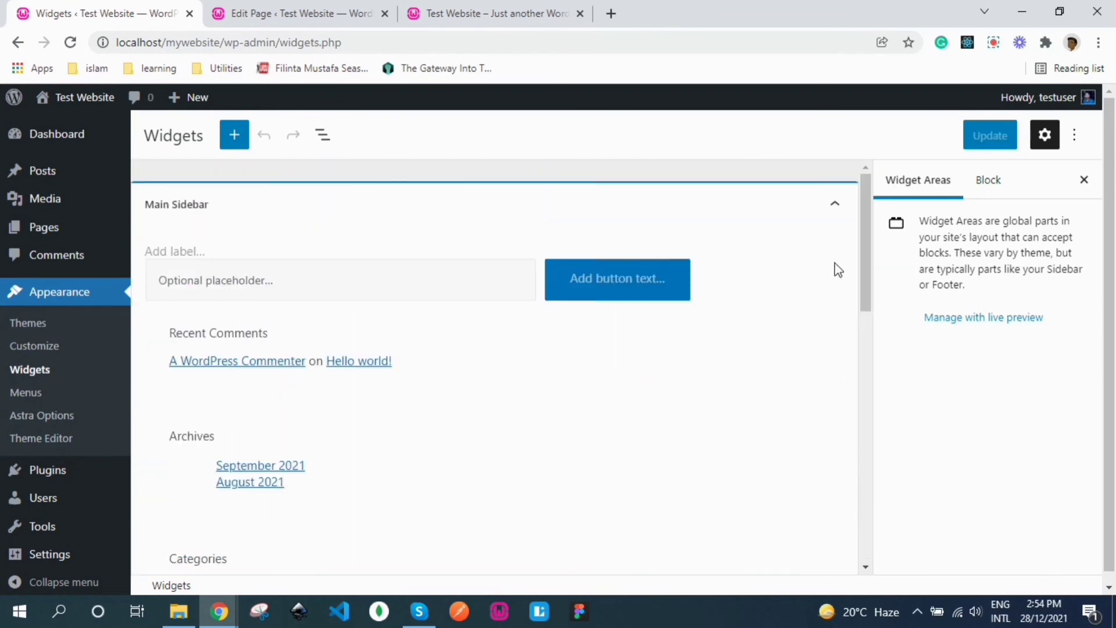
Step: Open the Menus screen under Appearance and look over the top menu's name and structure
{"action": "left_click", "coordinate": [23, 395]}
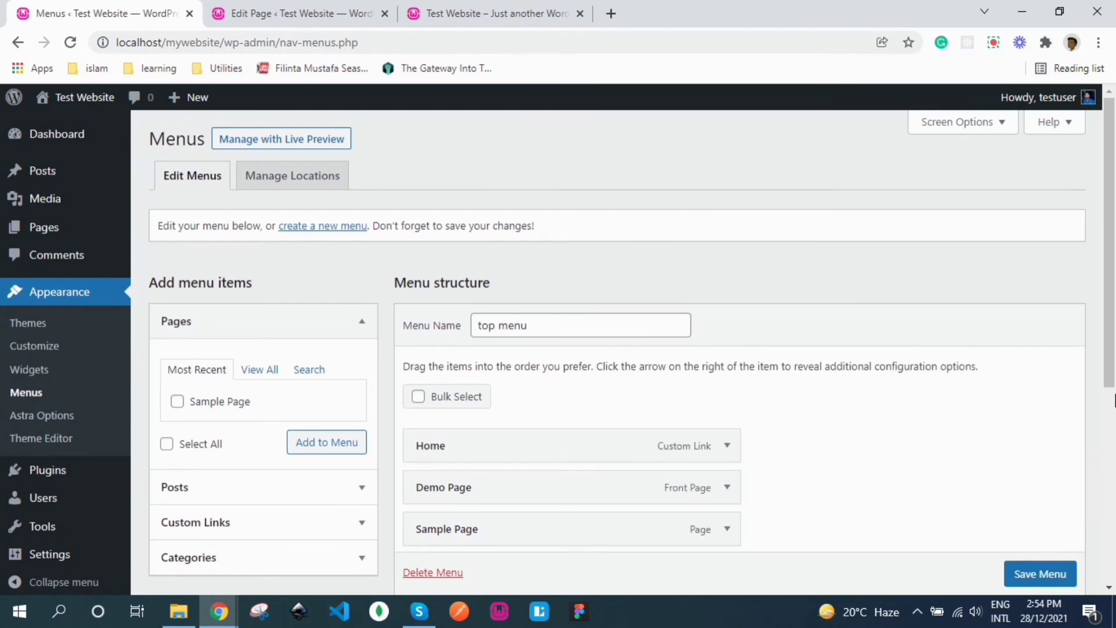
{"action": "scroll", "coordinate": [1114, 414], "scroll_direction": "down", "scroll_amount": 2}
{"action": "left_click_drag", "start_coordinate": [1114, 413], "coordinate": [1113, 356]}
{"action": "left_click", "coordinate": [557, 329]}
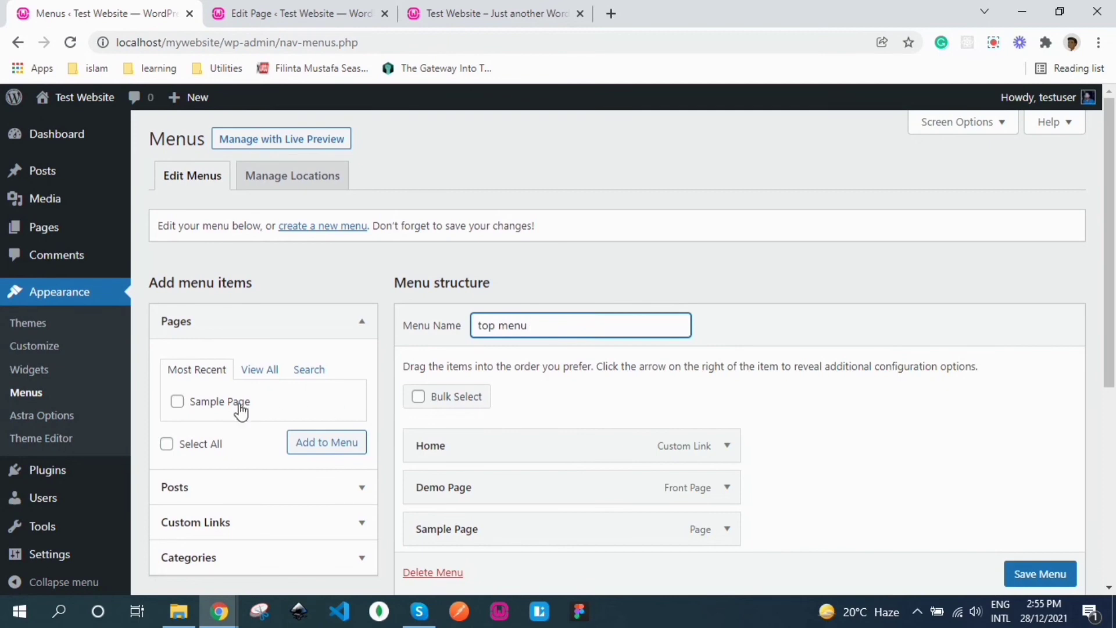
Step: Select Sample Page among the available menu items, and examine the Posts, Custom Links and Categories item sources
{"action": "left_click", "coordinate": [175, 404]}
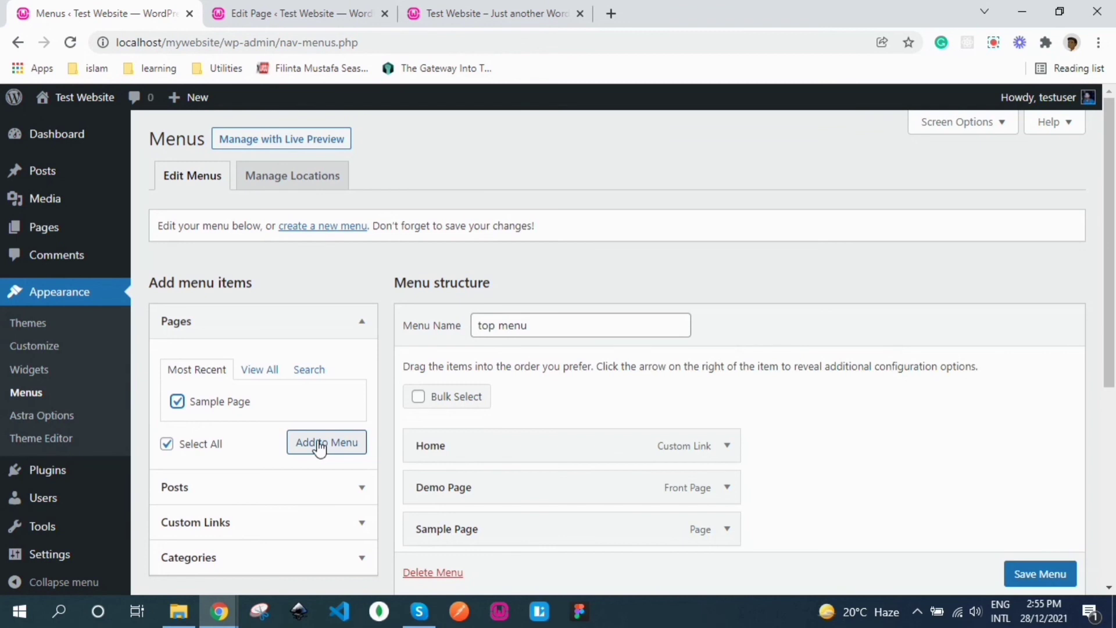
{"action": "left_click", "coordinate": [301, 487]}
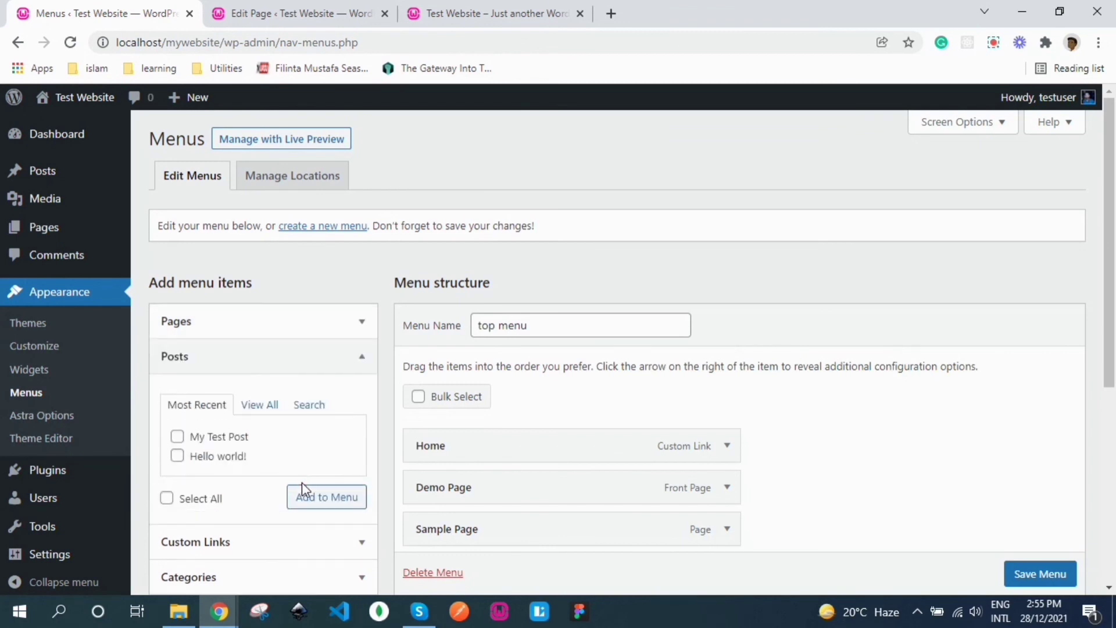
{"action": "left_click", "coordinate": [257, 555]}
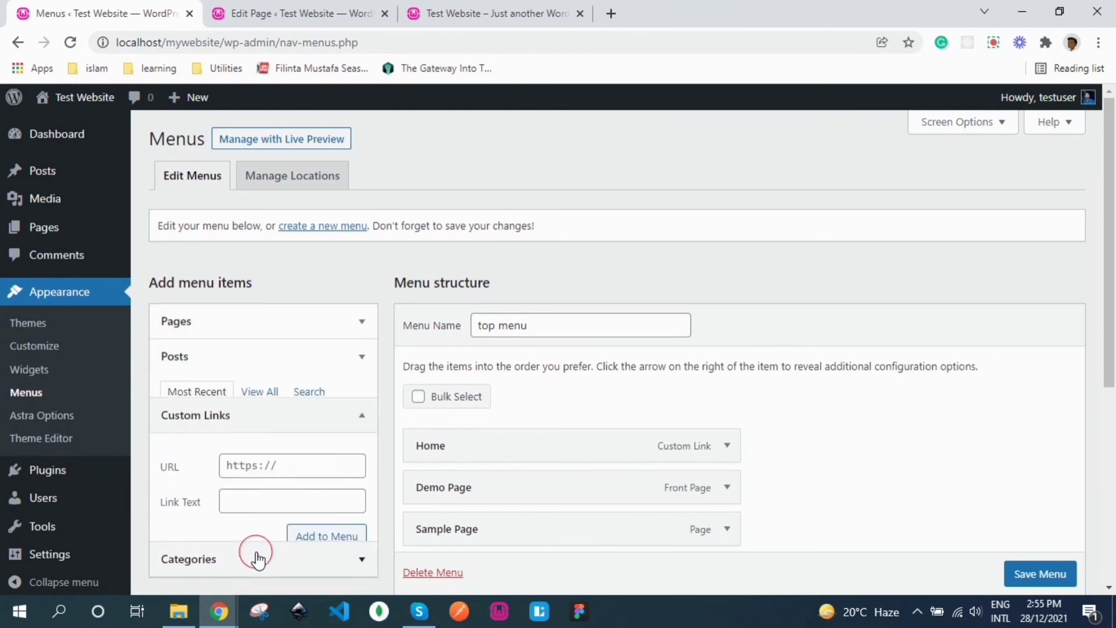
{"action": "left_click", "coordinate": [215, 557]}
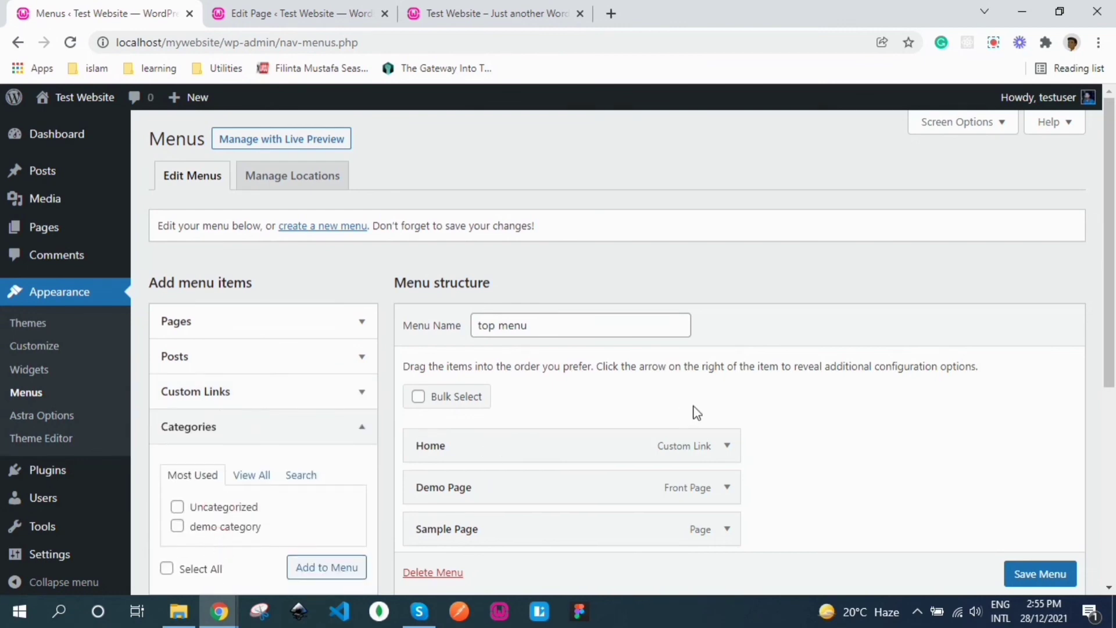
Step: Examine the rest of the top menu's items and its auto-add and display location settings
{"action": "scroll", "coordinate": [1107, 433], "scroll_direction": "down", "scroll_amount": 2}
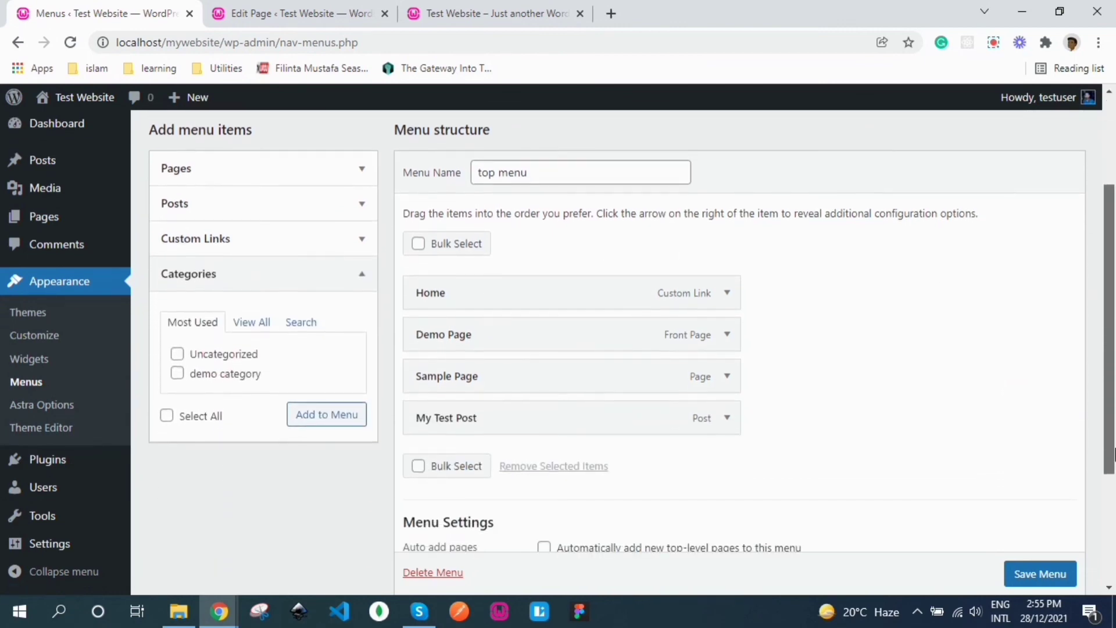
{"action": "scroll", "coordinate": [1113, 453], "scroll_direction": "down", "scroll_amount": 1}
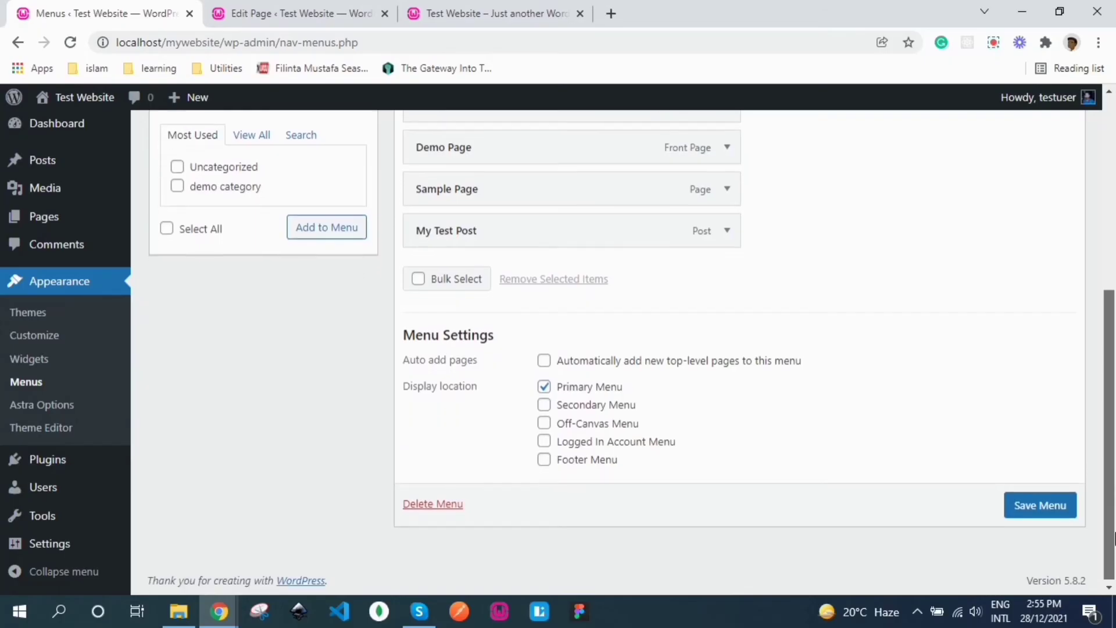
{"action": "scroll", "coordinate": [52, 418], "scroll_direction": "up", "scroll_amount": 4}
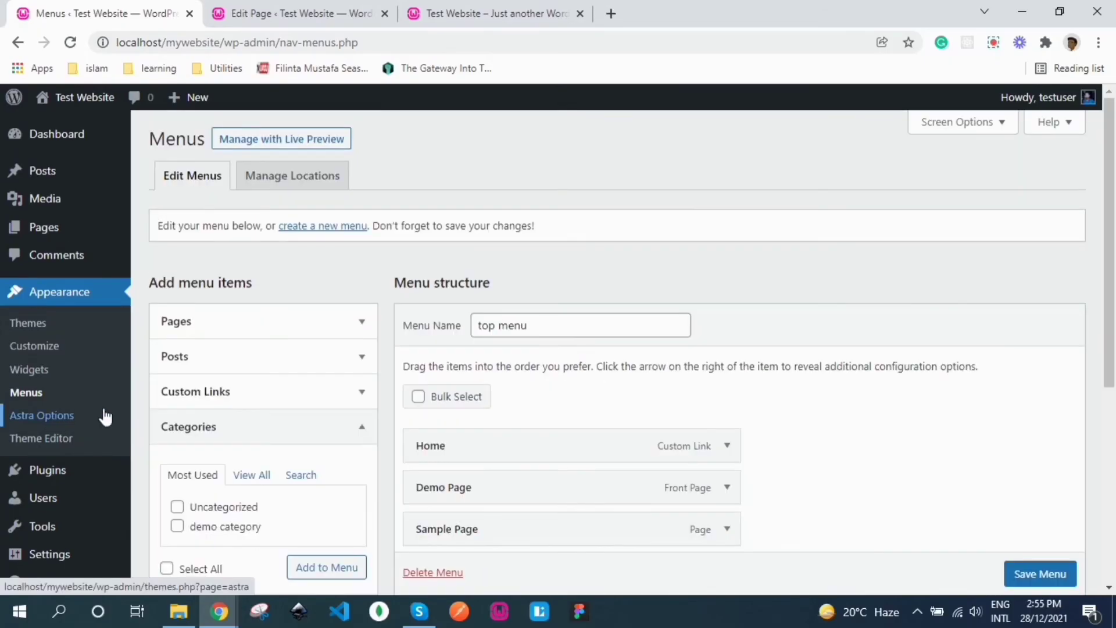
Step: Open the Theme Editor under Appearance, acknowledge the direct-editing notice and view Astra's style.css code
{"action": "left_click", "coordinate": [41, 448]}
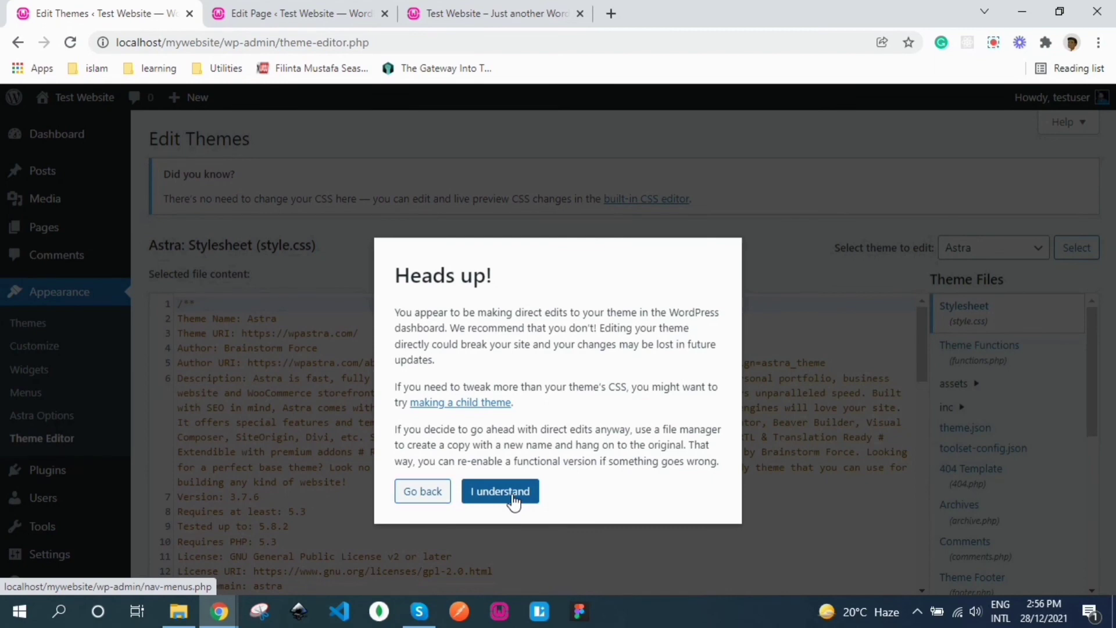
{"action": "left_click", "coordinate": [513, 494]}
{"action": "left_click", "coordinate": [551, 461]}
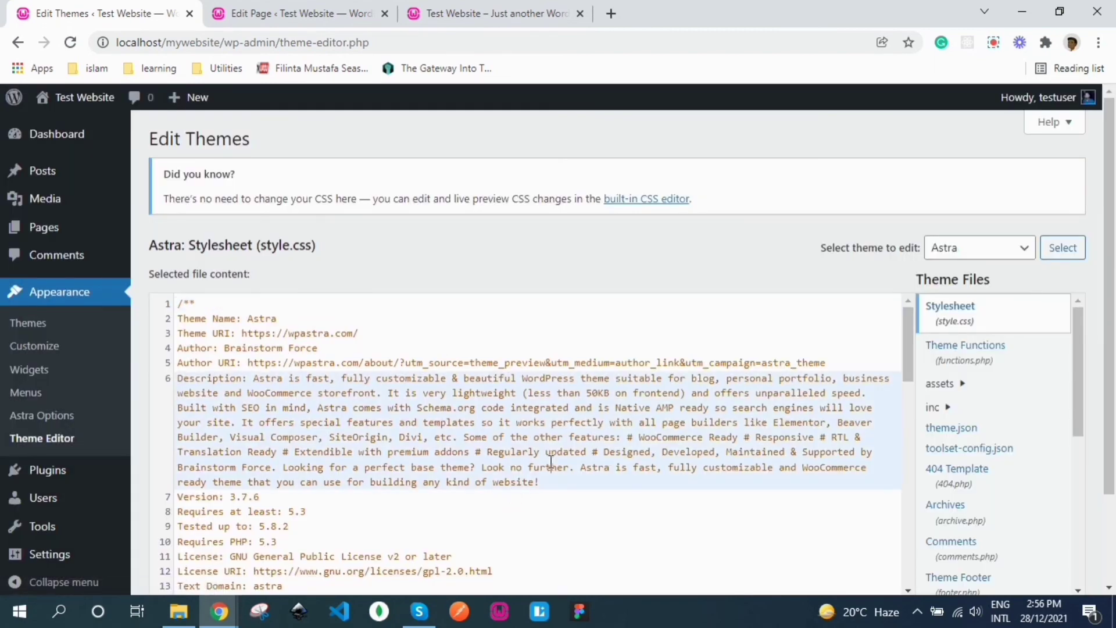